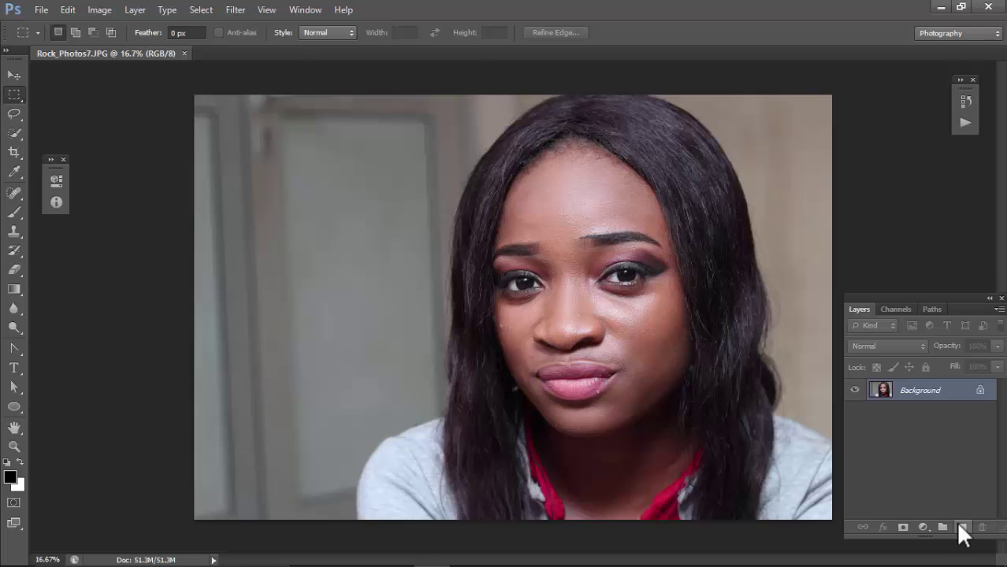
Convert the locked Background into the regular layer Layer 0 and duplicate it twice
double_click(958, 392)
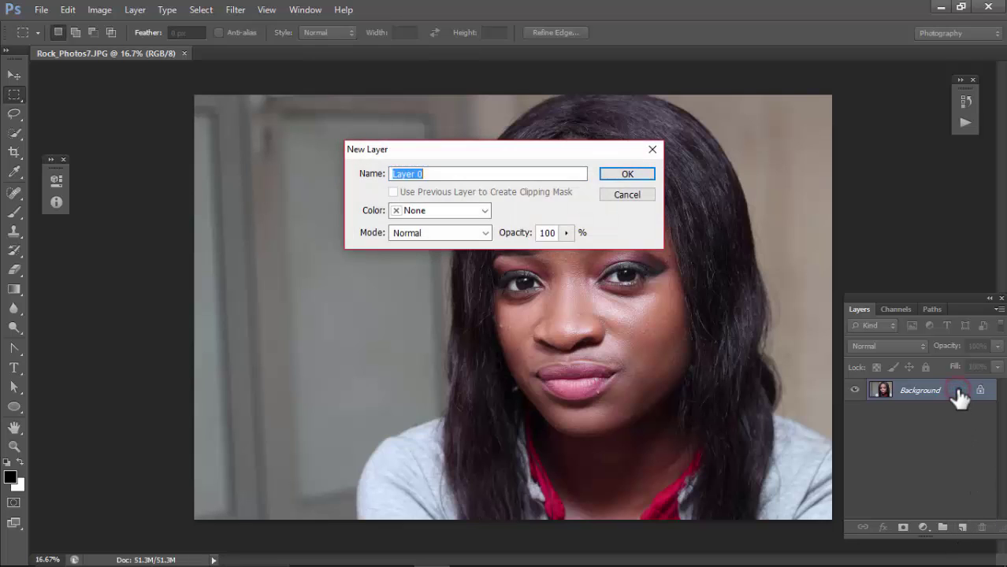
key(Return)
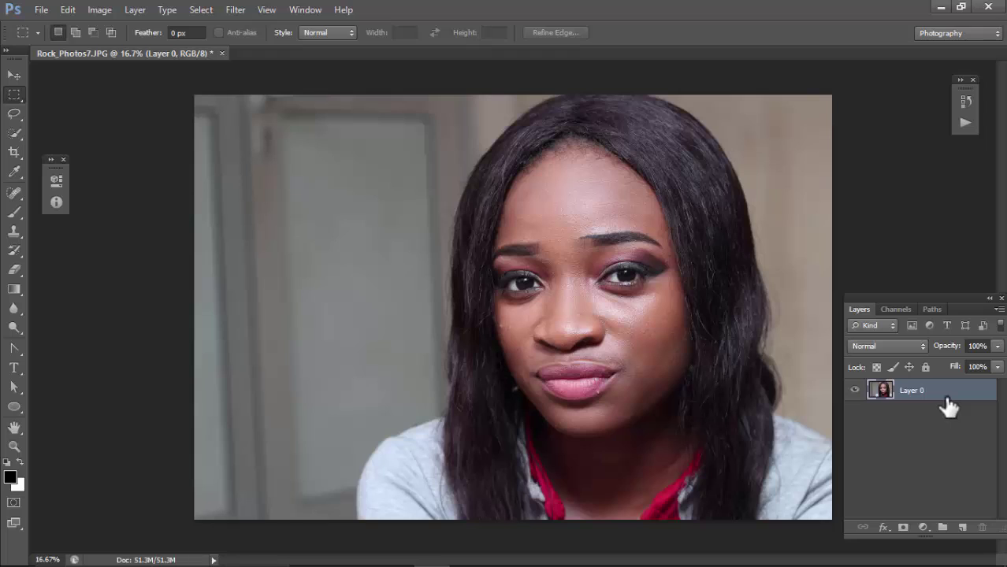
key(ctrl+j)
key(ctrl+j)
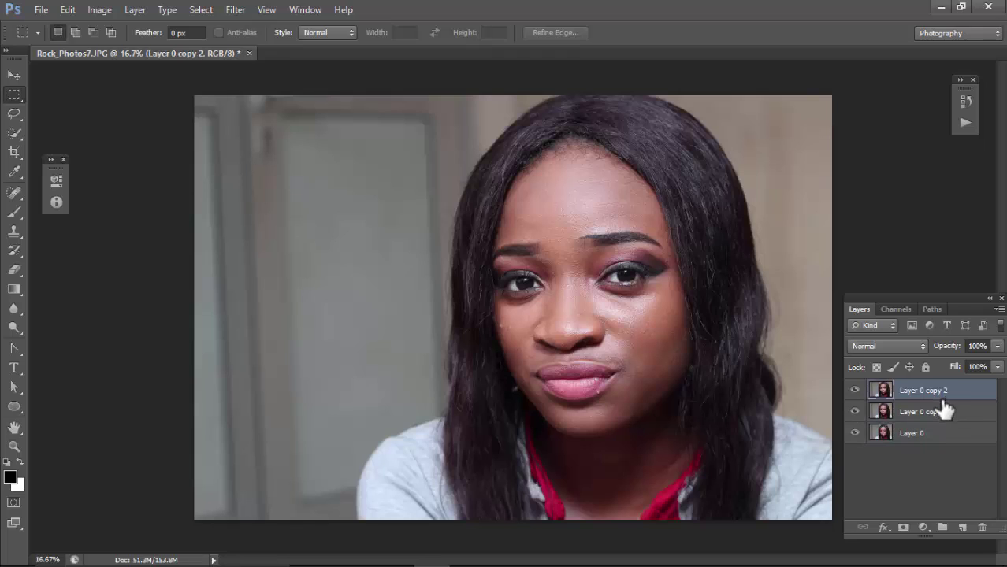
Rename the middle layer copy as blur and the uppermost copy as details
click(922, 411)
double_click(922, 411)
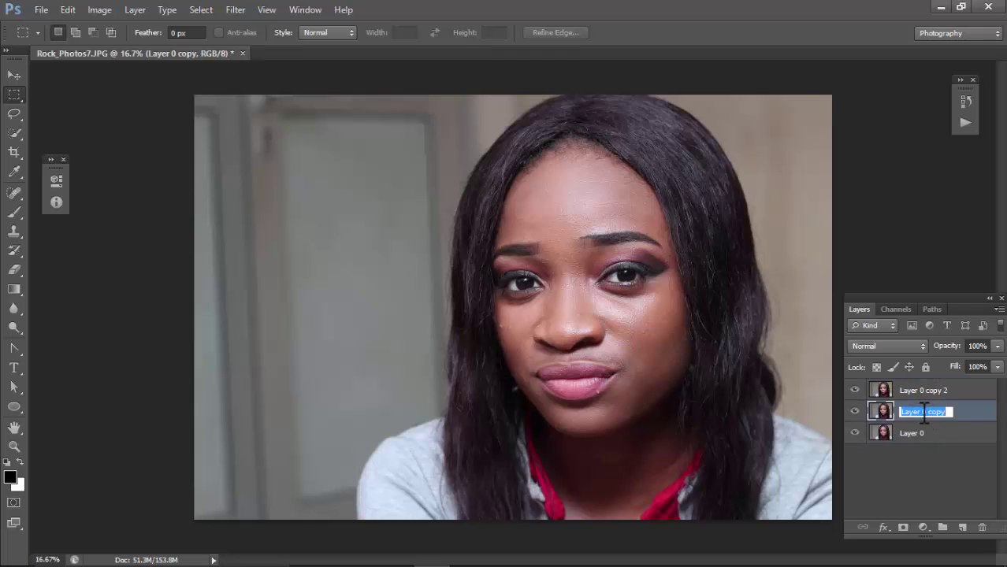
text(blur)
key(Return)
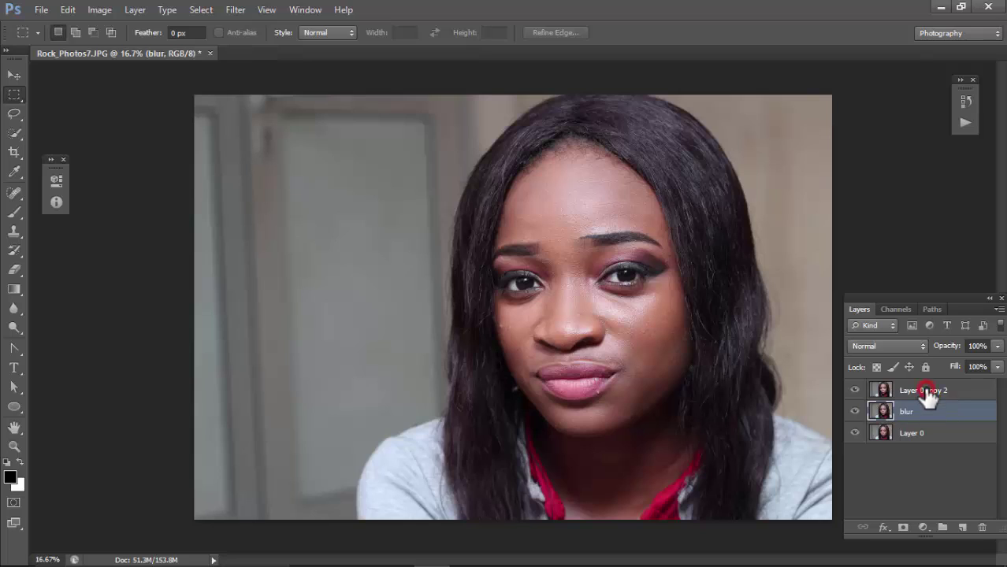
double_click(927, 392)
text(detai)
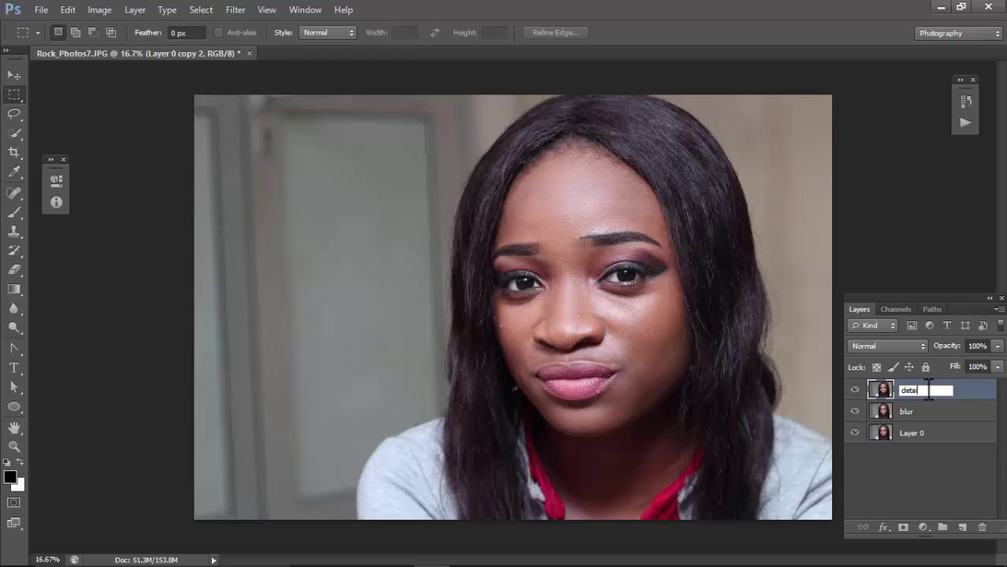
text(ls)
key(Return)
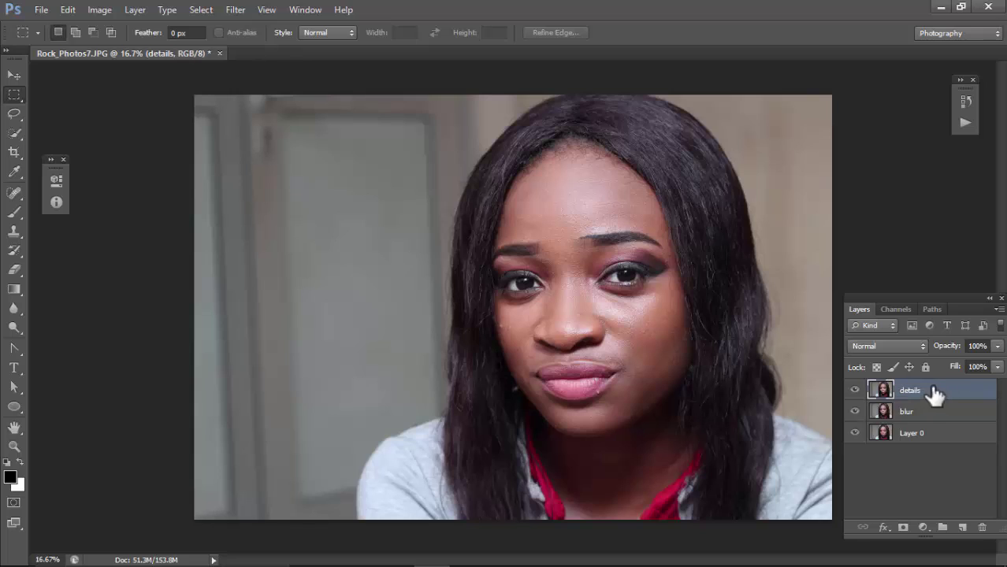
Hide the details layer and apply a Gaussian Blur with a radius of 8.2 pixels to the blur layer
click(855, 391)
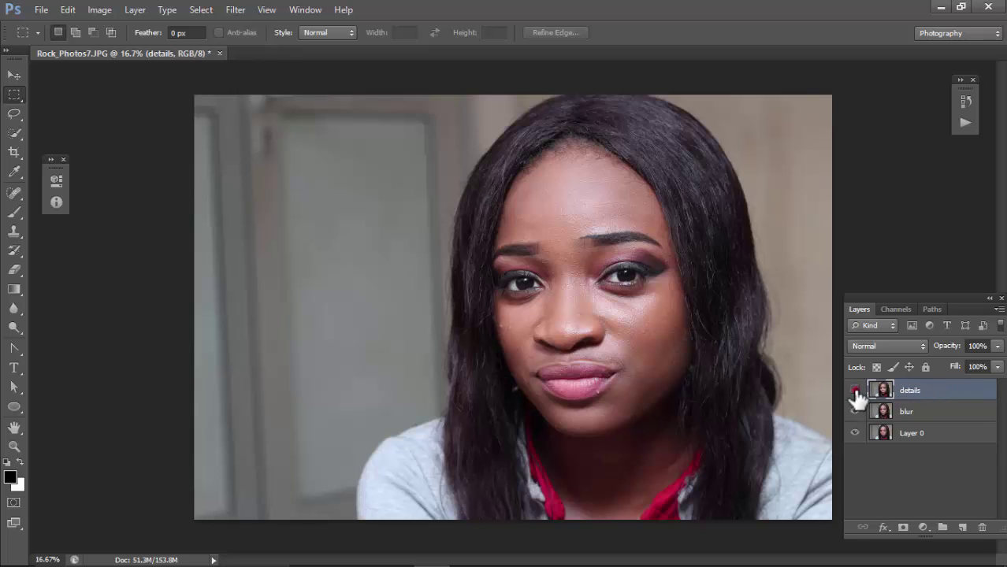
click(914, 413)
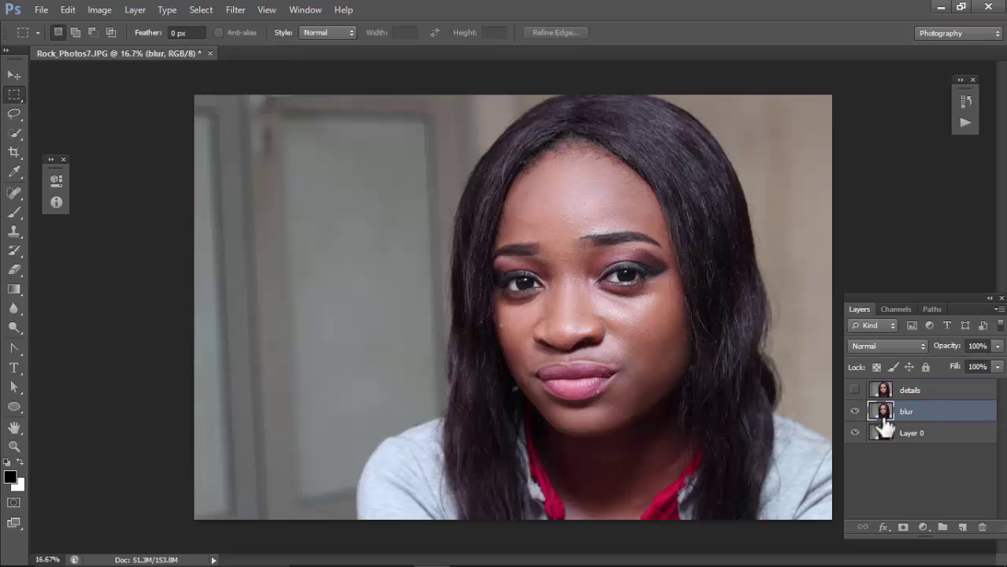
click(236, 9)
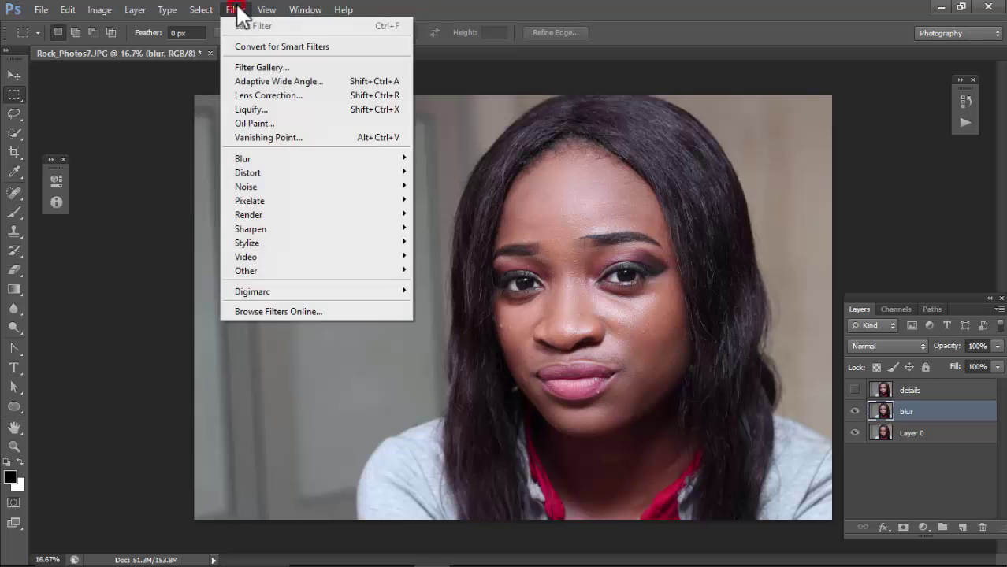
mouse_move(378, 159)
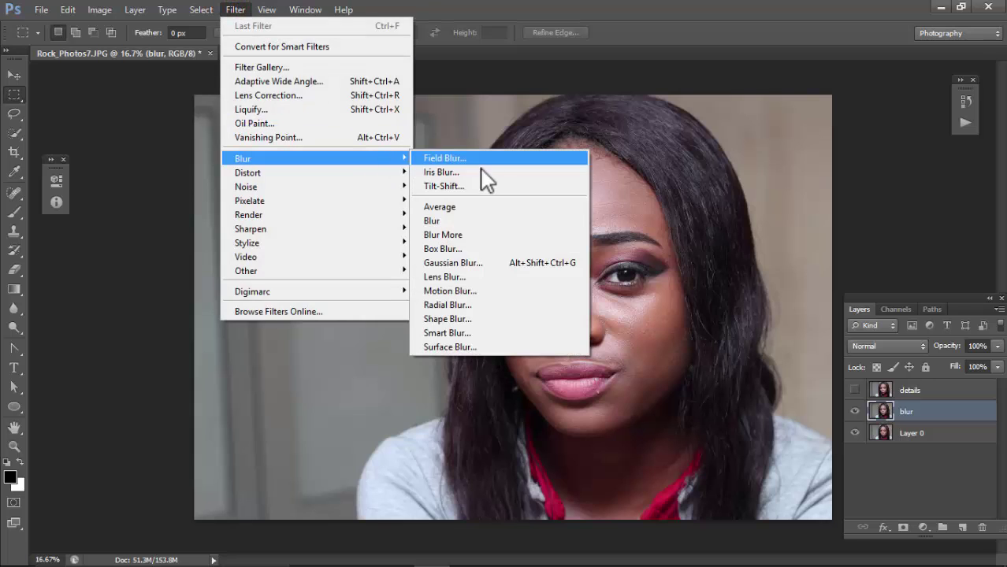
click(505, 264)
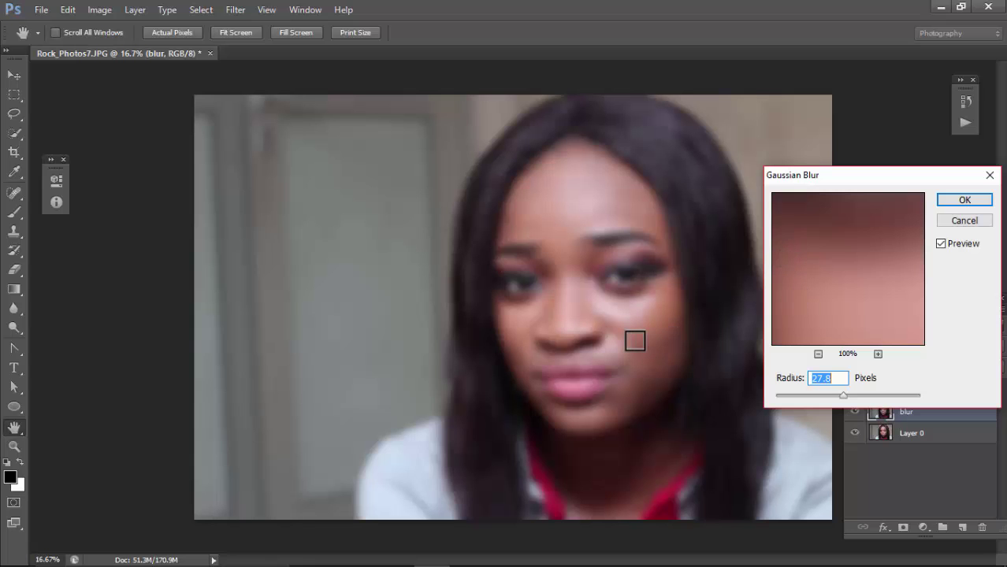
key(ctrl+plus)
key(ctrl+plus)
key(ctrl+plus)
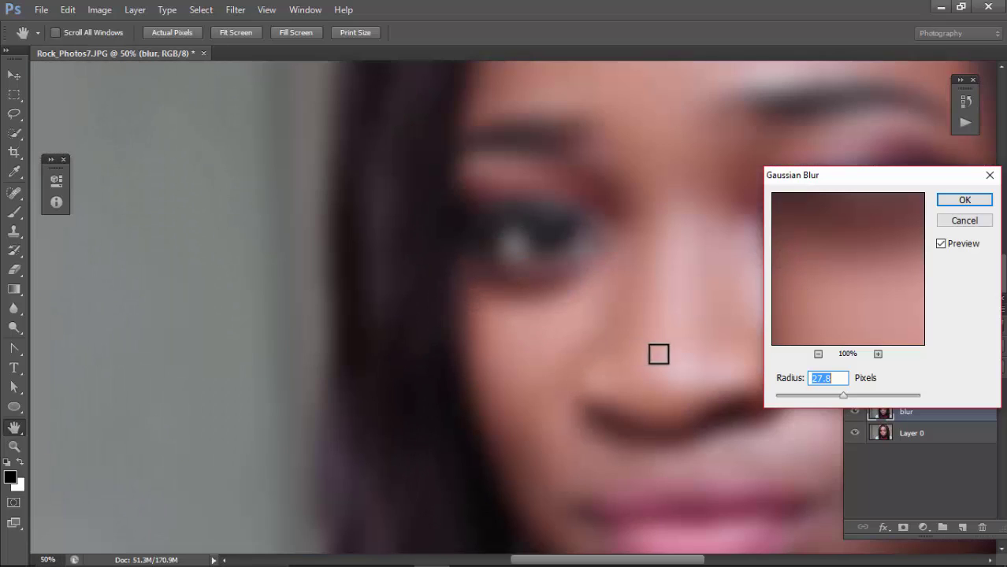
mouse_move(666, 355)
mouse_down()
mouse_move(414, 259)
mouse_move(395, 238)
mouse_up()
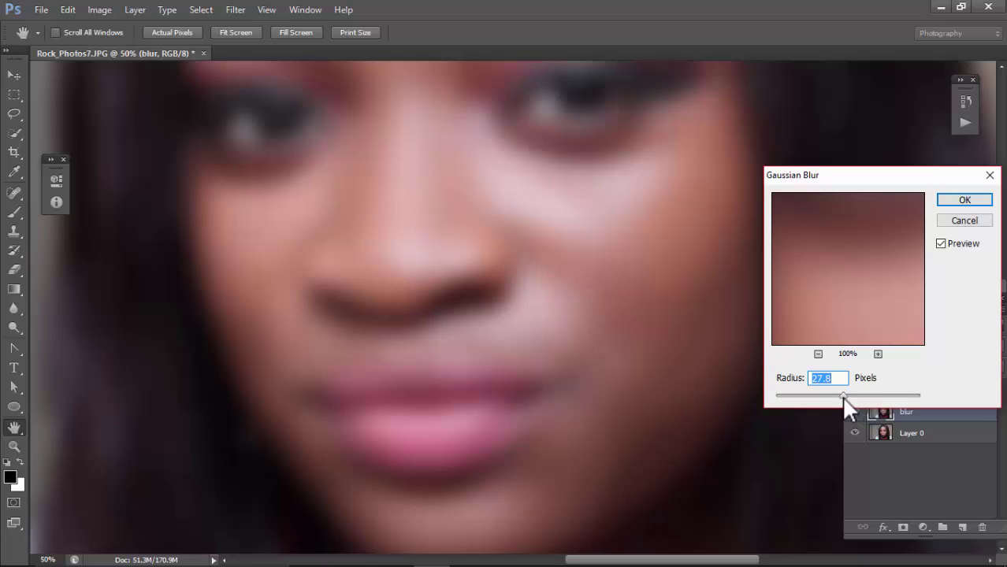
key(ctrl+plus)
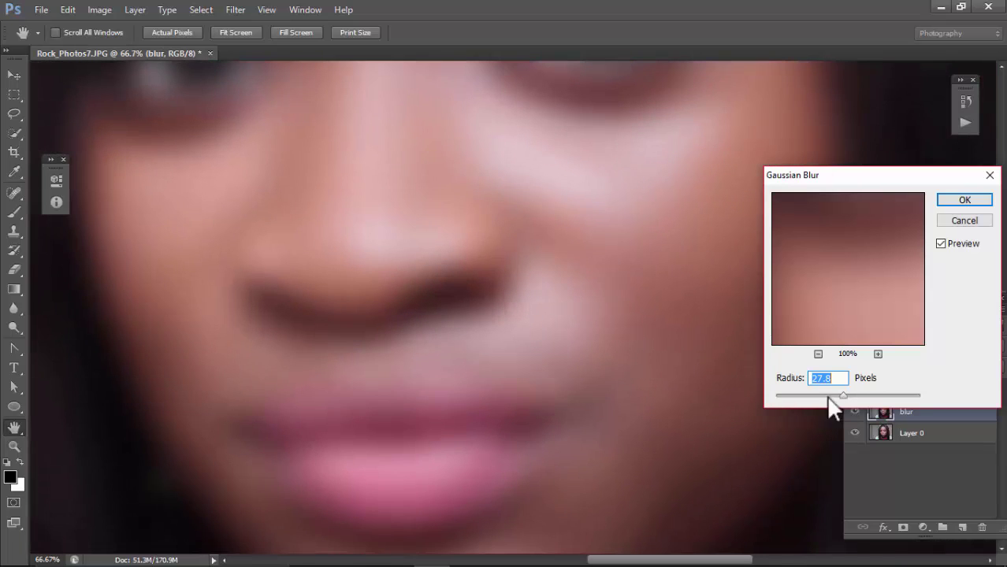
key(ctrl+plus)
drag(706, 360, 432, 342)
drag(829, 394, 808, 394)
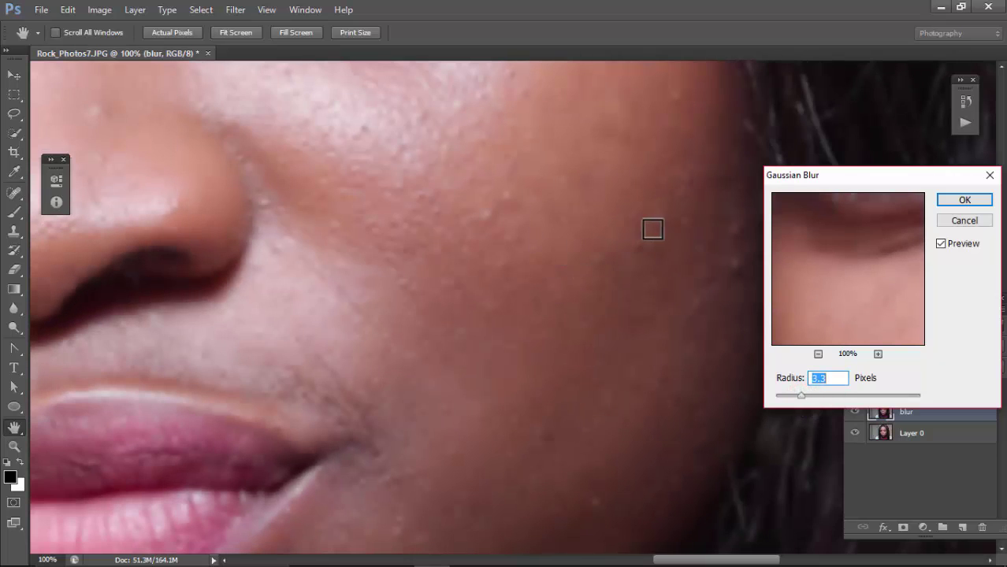
drag(801, 395, 812, 396)
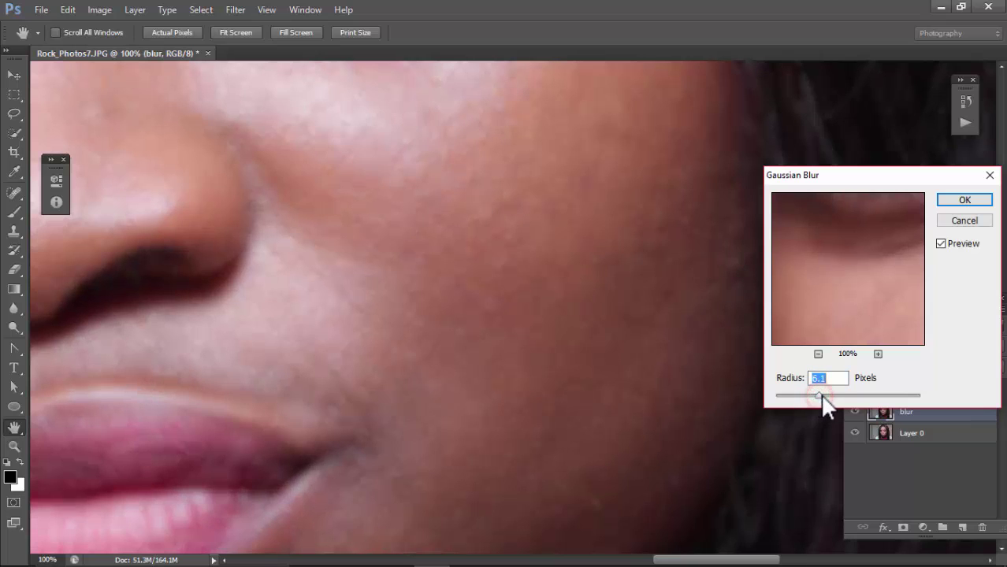
drag(821, 393, 827, 394)
click(964, 200)
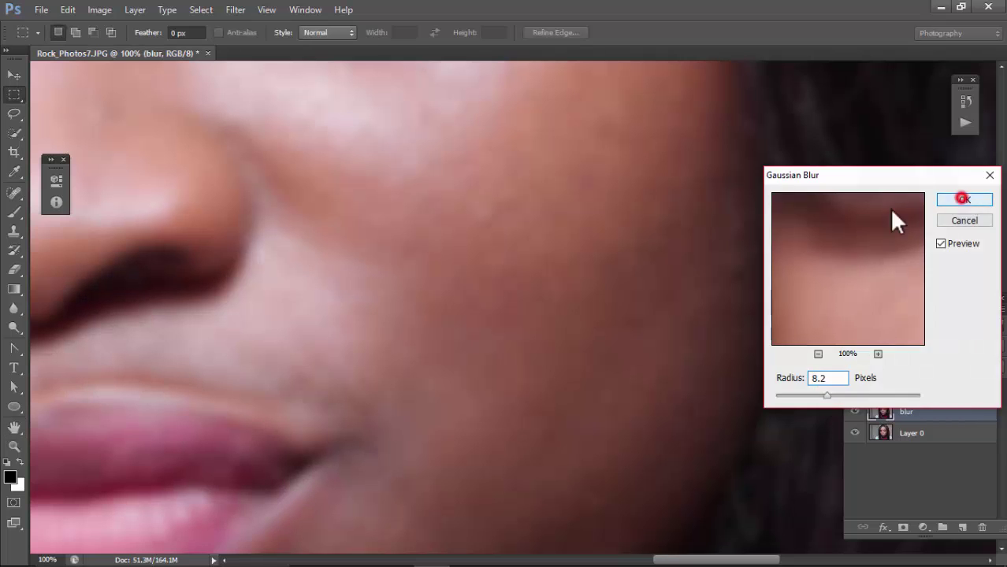
Show the details layer and use Apply Image on it with blur as the source layer, Subtract blending, scale 2 and offset 128
key(ctrl+0)
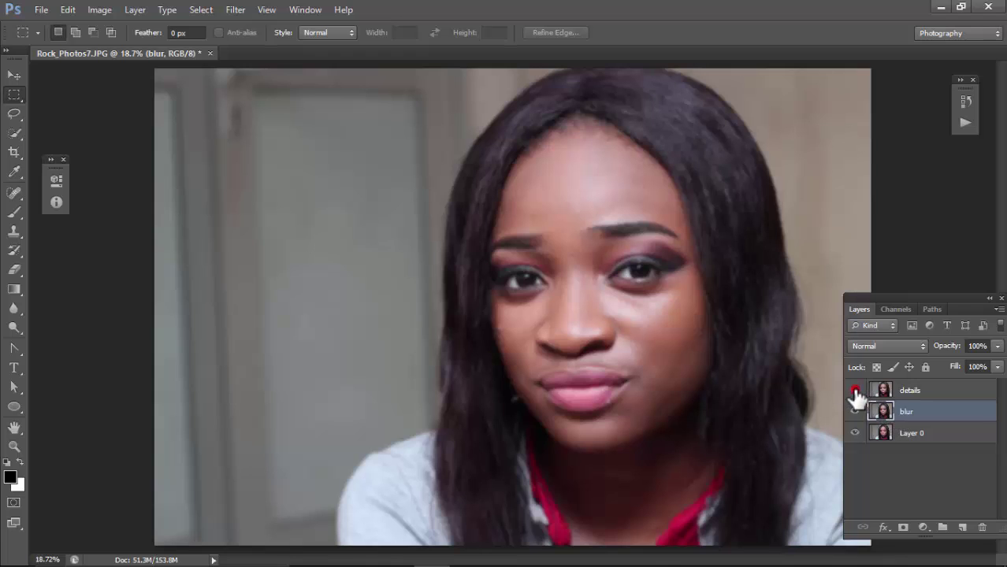
click(855, 391)
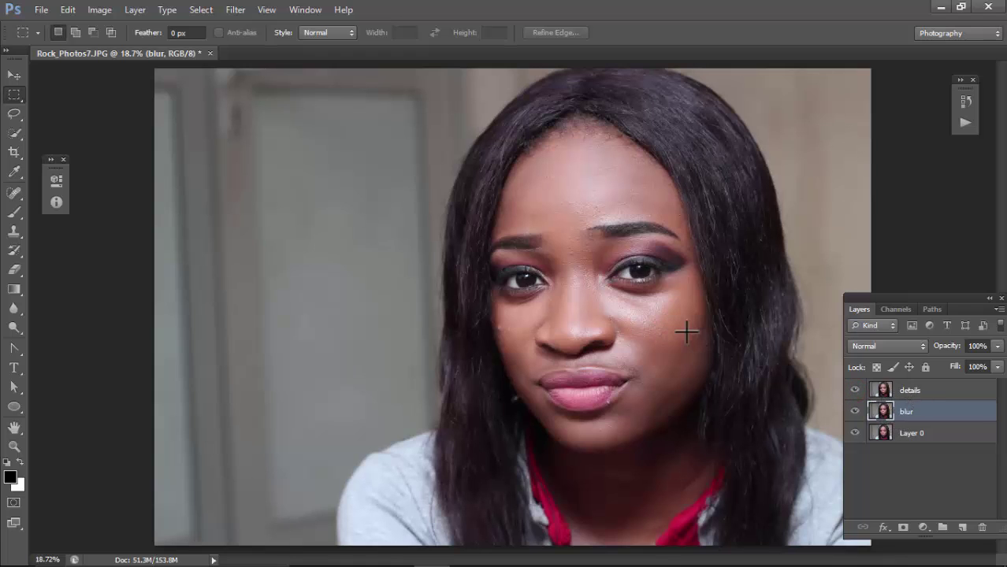
click(914, 391)
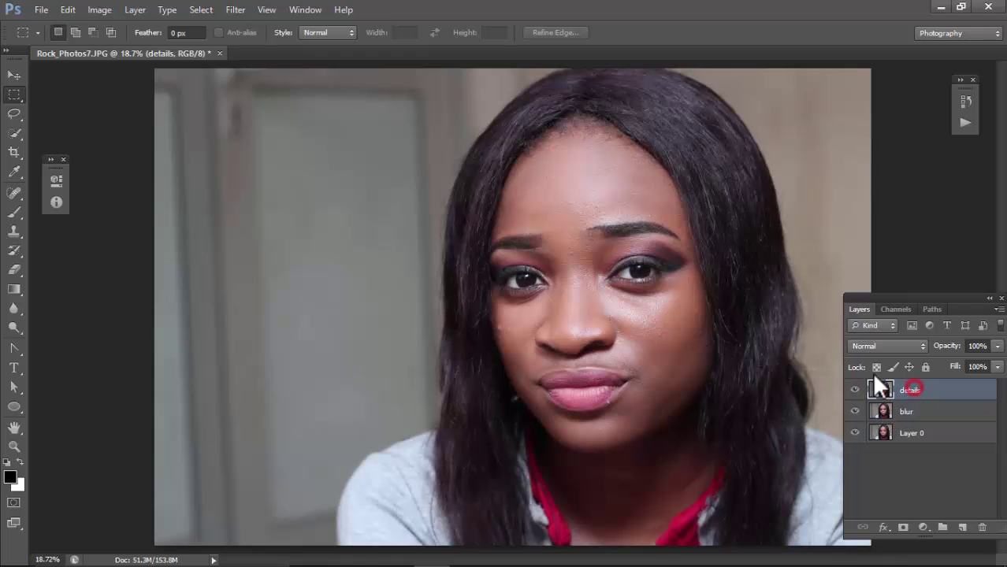
click(99, 10)
click(164, 221)
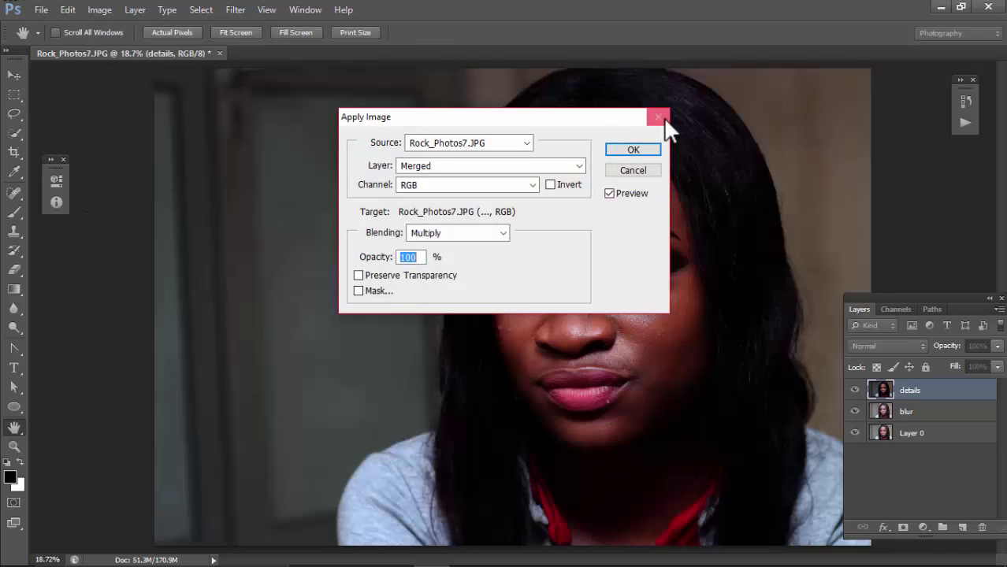
drag(596, 117, 314, 98)
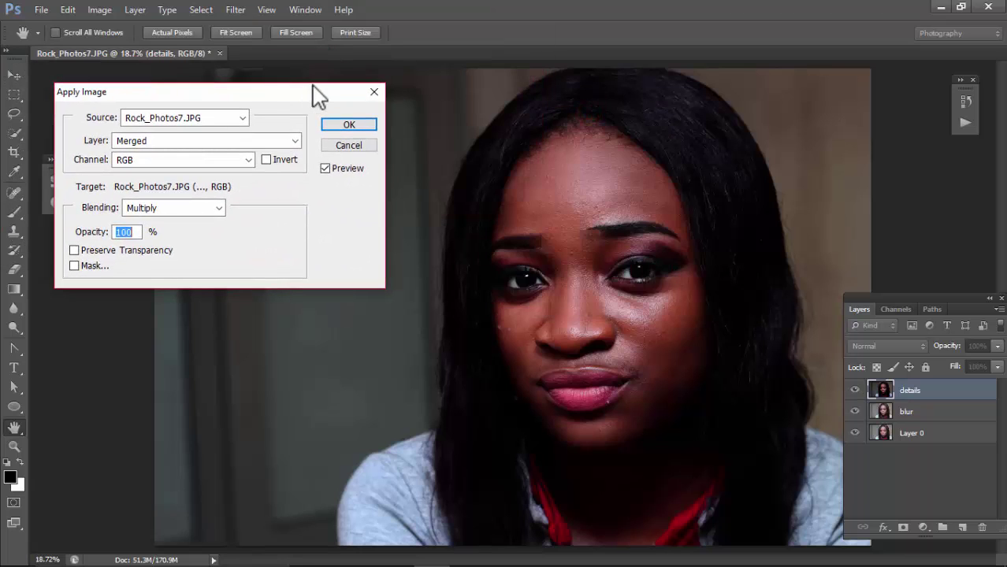
click(256, 142)
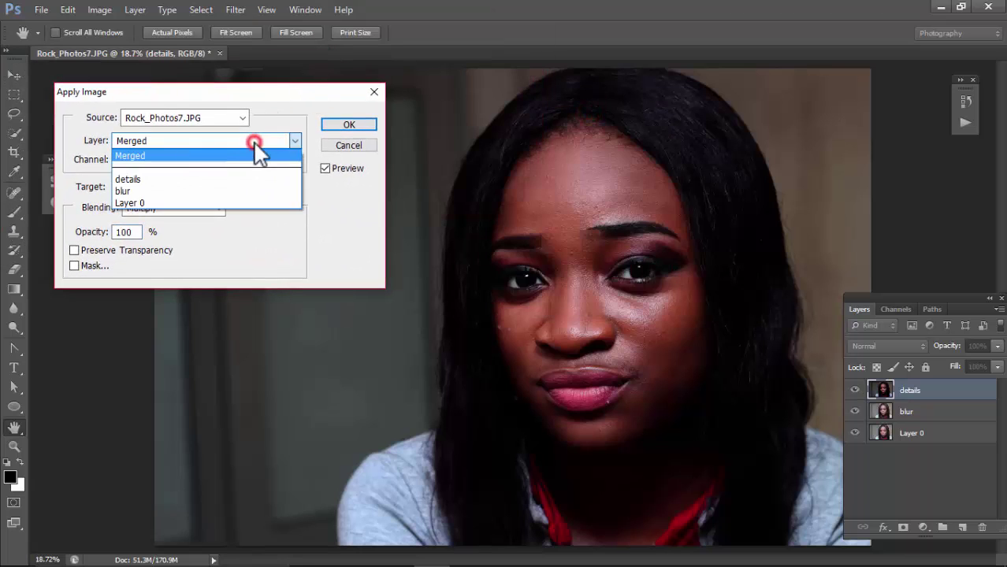
click(178, 192)
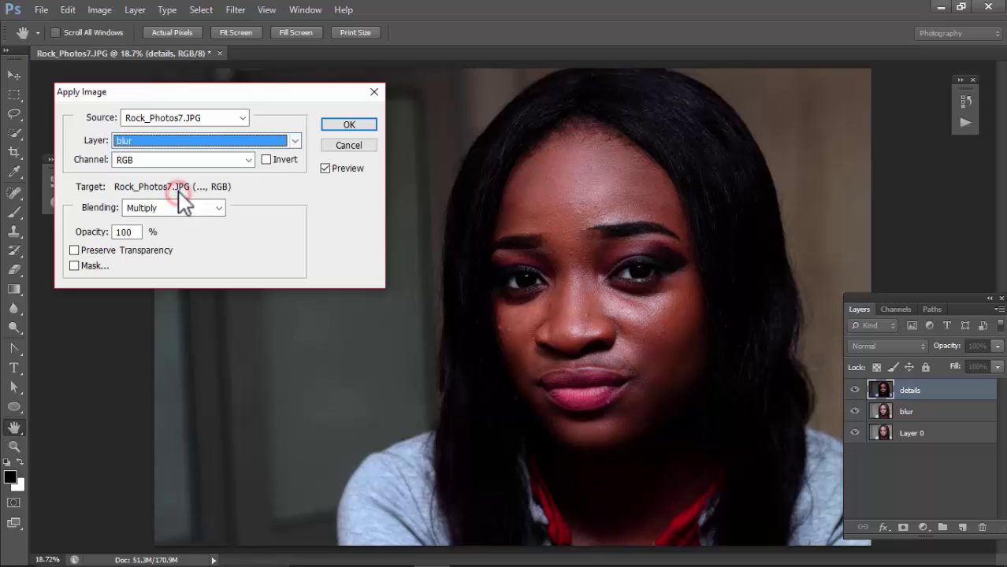
click(216, 207)
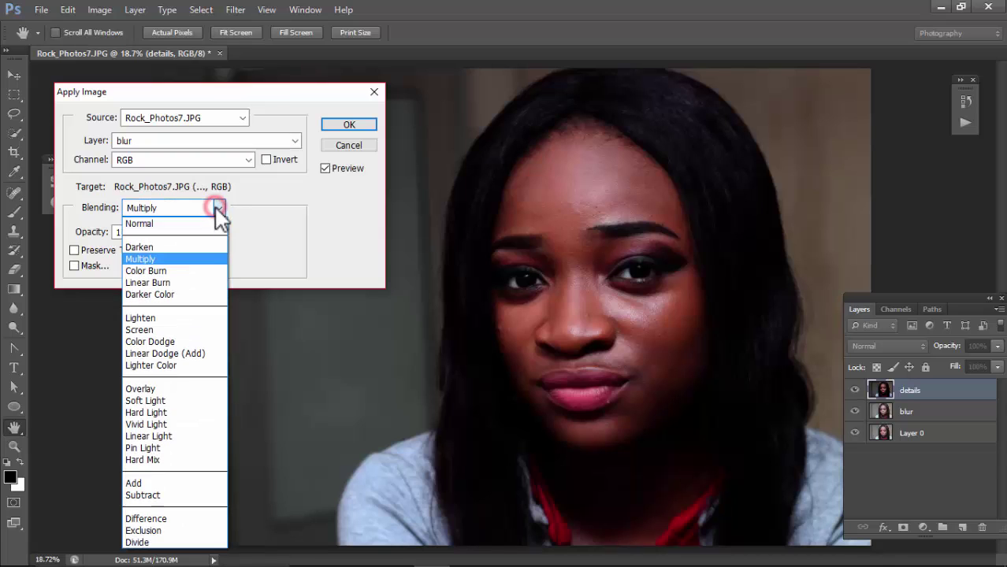
click(180, 495)
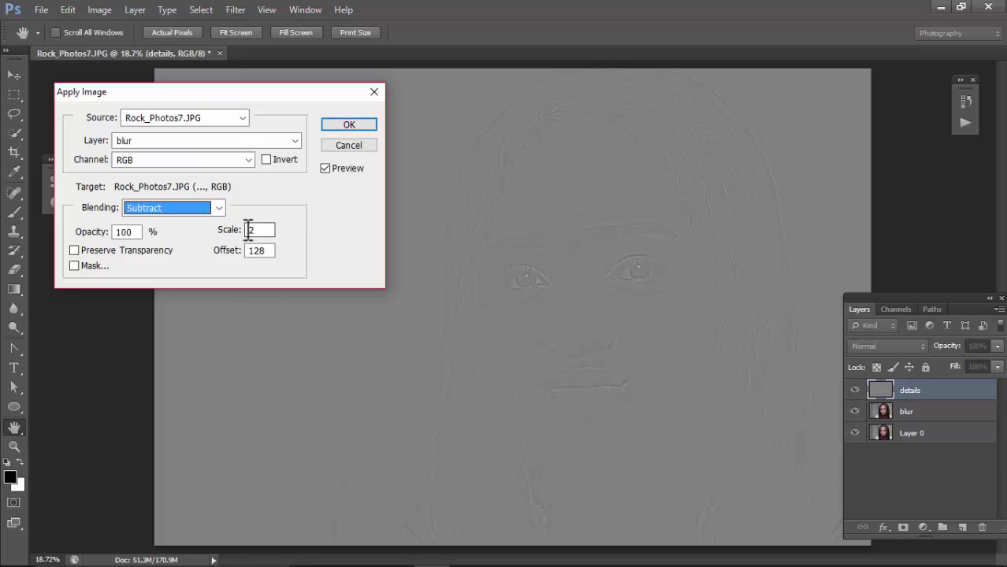
click(348, 125)
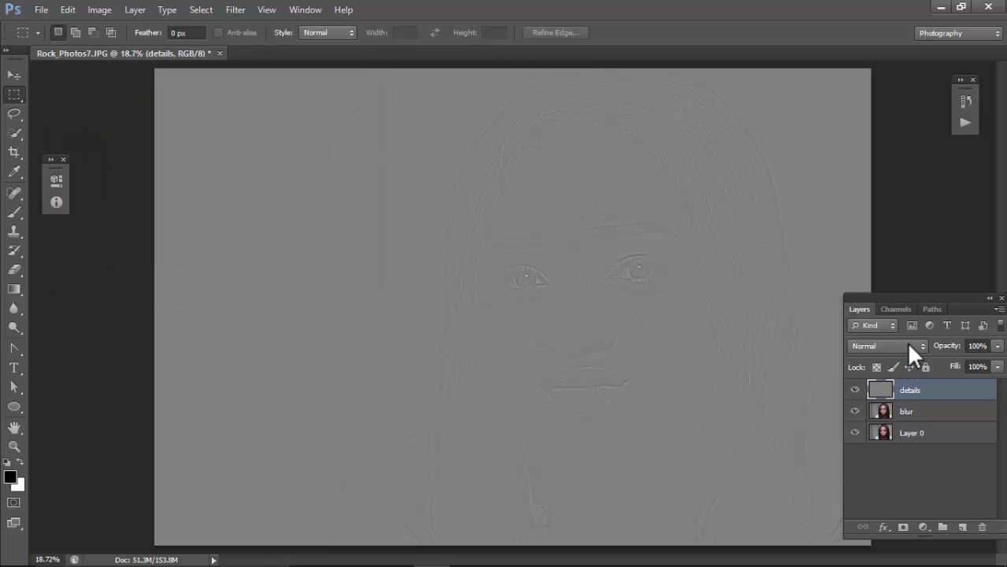
Set the details layer's blend mode to Linear Light and compare the photo with the details and blur layers hidden and shown
click(908, 347)
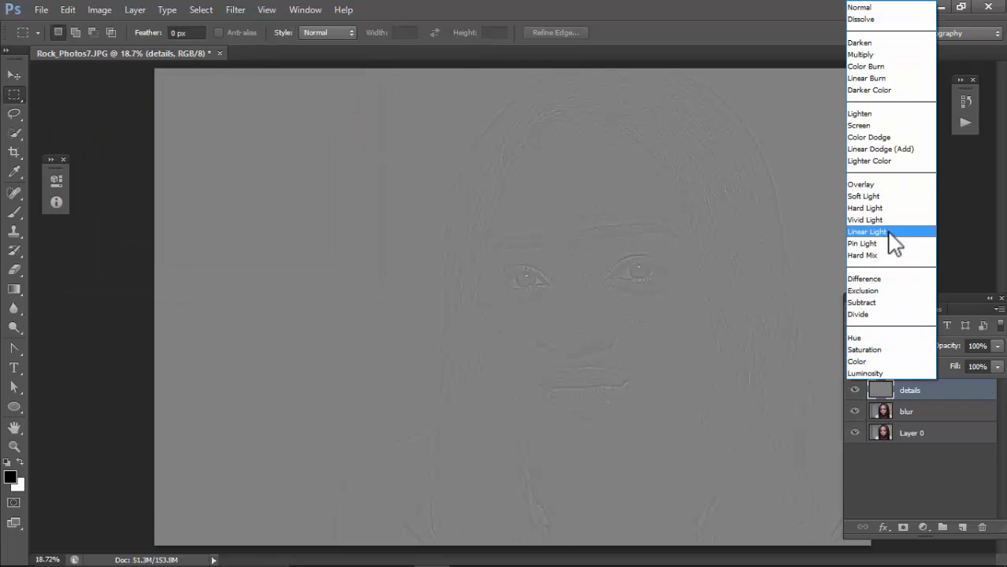
click(866, 232)
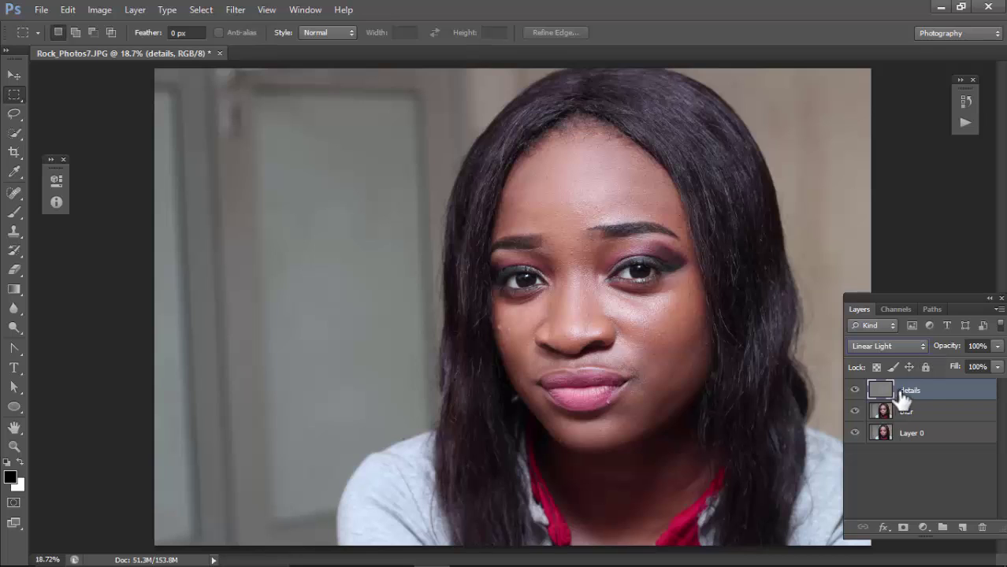
click(855, 391)
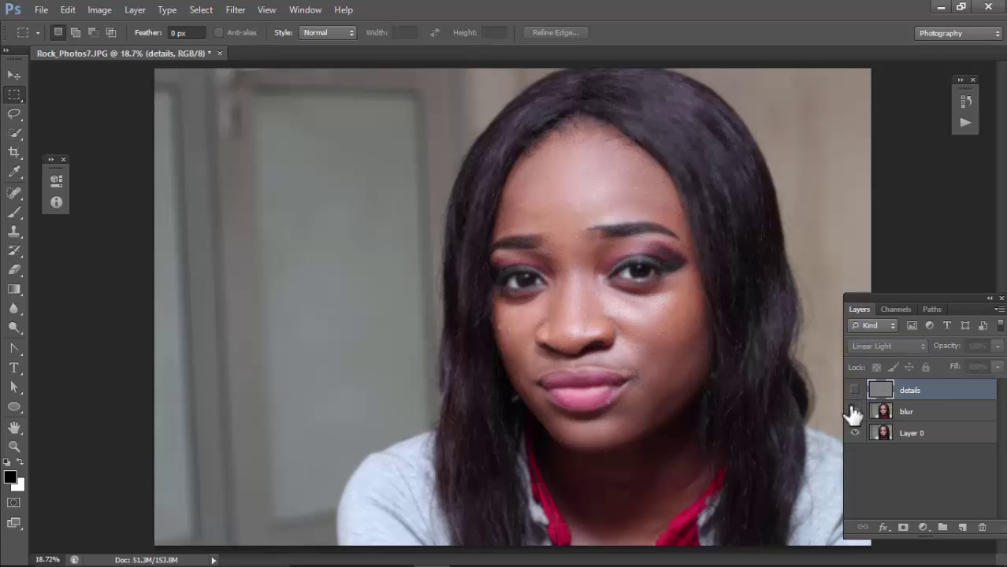
click(855, 411)
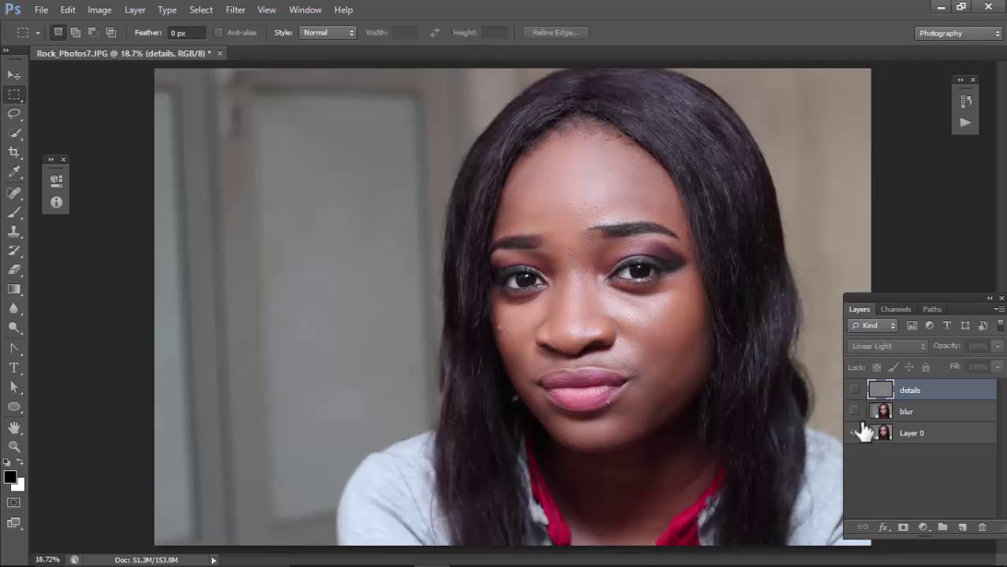
click(855, 412)
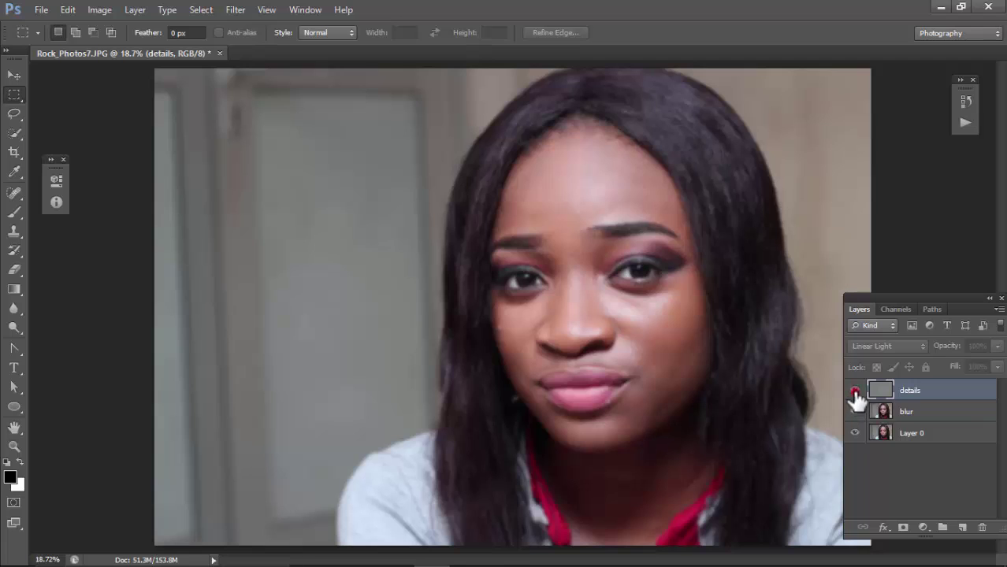
click(855, 390)
Group the details and blur layers together
shift+click(942, 413)
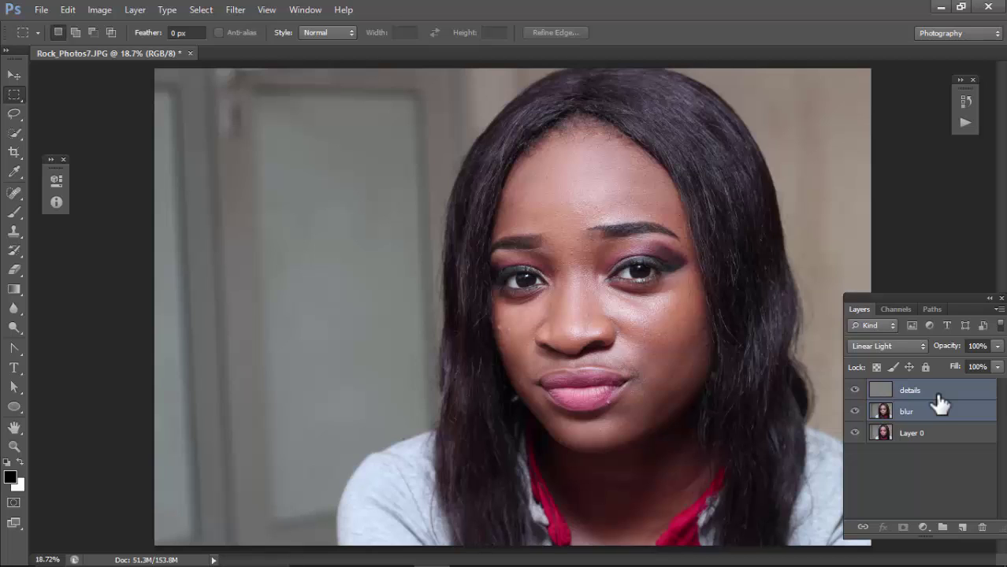
key(ctrl+g)
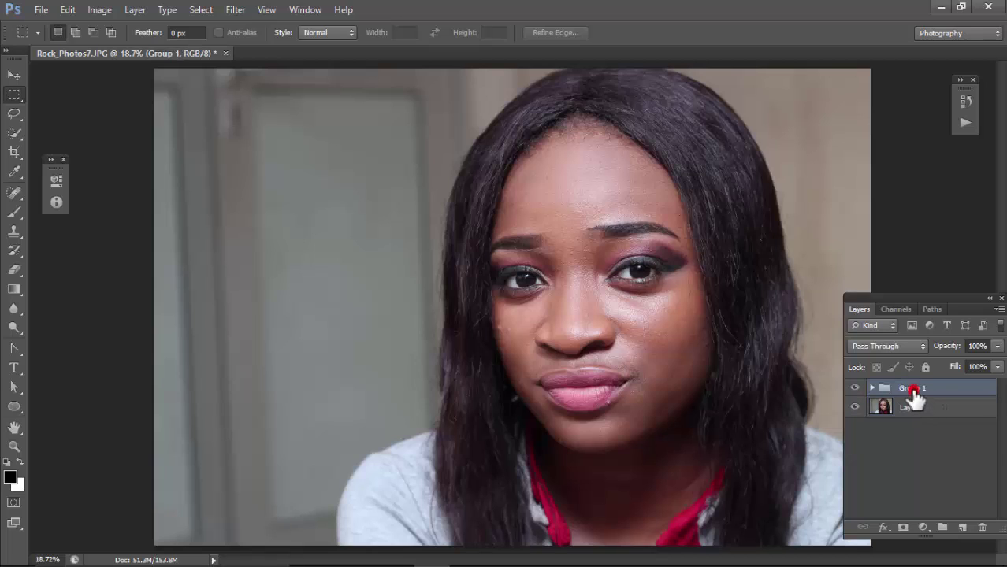
Rename the layer group as Frequency Separation
double_click(912, 387)
text(F)
text(requency Separation)
key(Return)
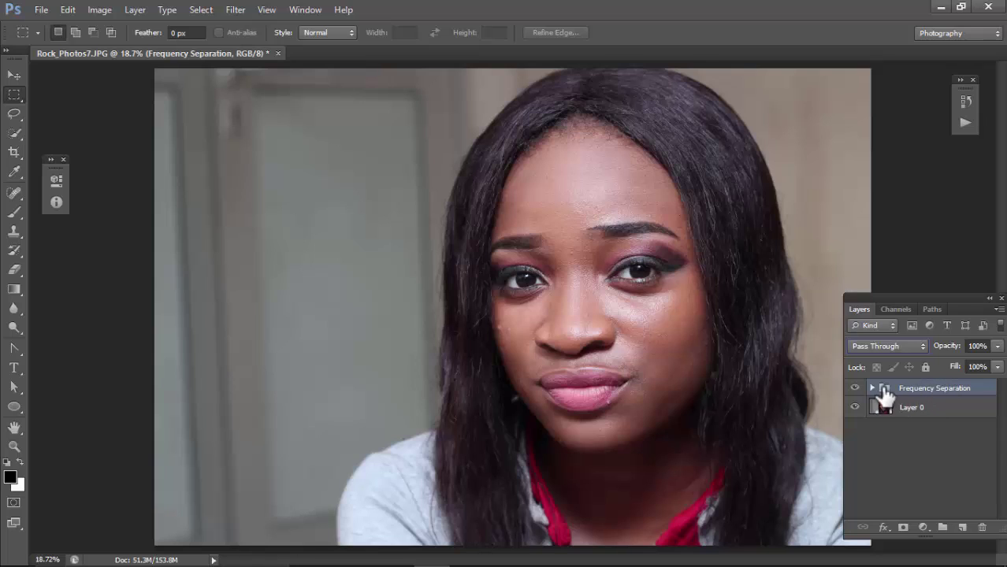
Expand the Frequency Separation group and make its blur layer active
click(873, 388)
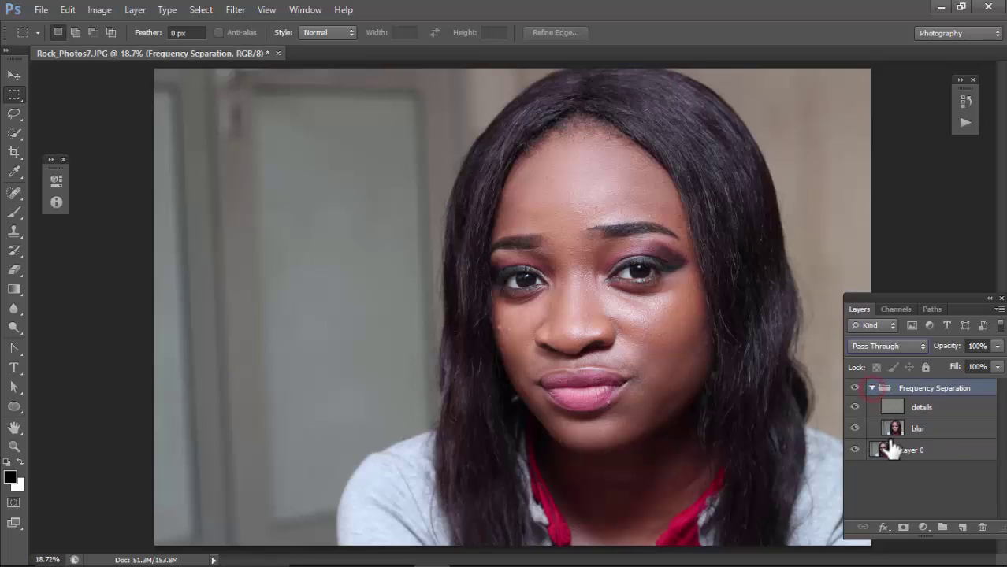
click(932, 430)
click(943, 408)
click(938, 430)
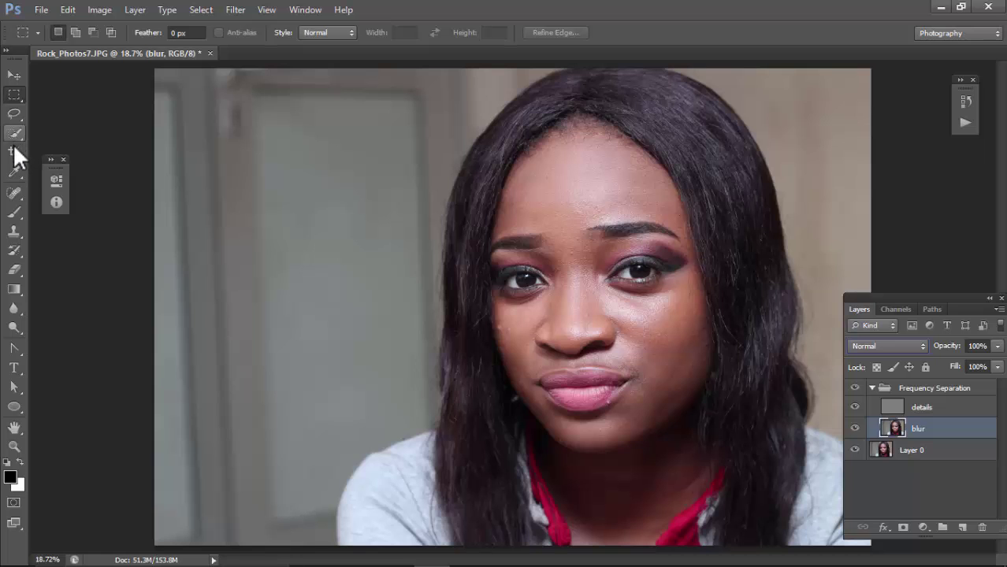
Select the upper forehead up to the hairline with the Lasso tool at a 15 px feather
click(16, 113)
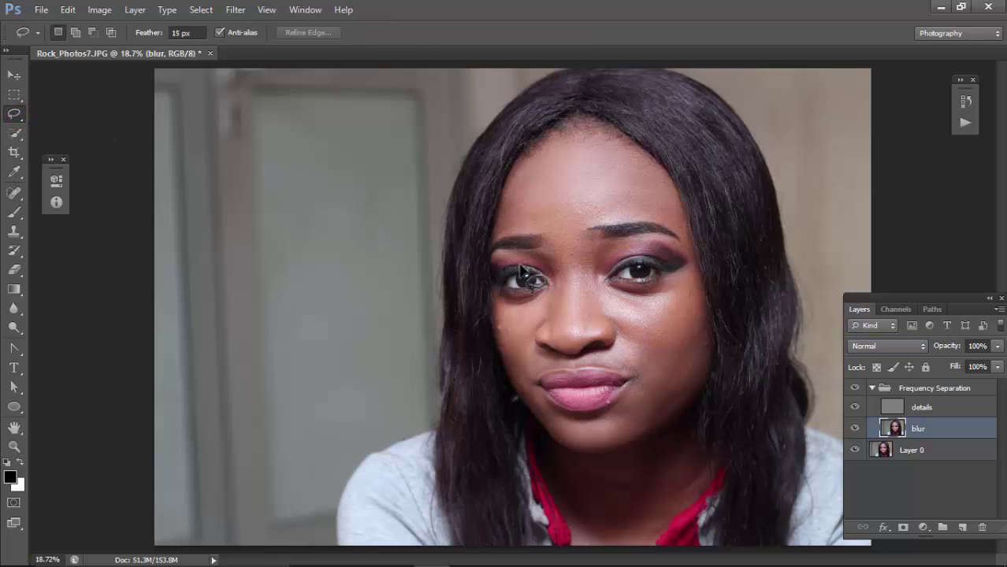
scroll(520, 269, up, 3)
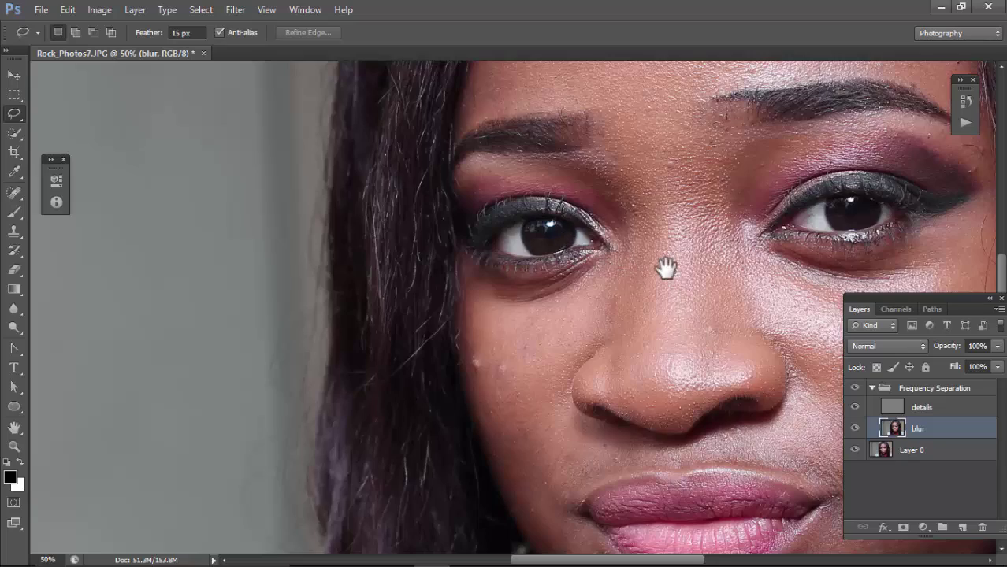
drag(665, 268, 412, 356)
drag(425, 285, 459, 413)
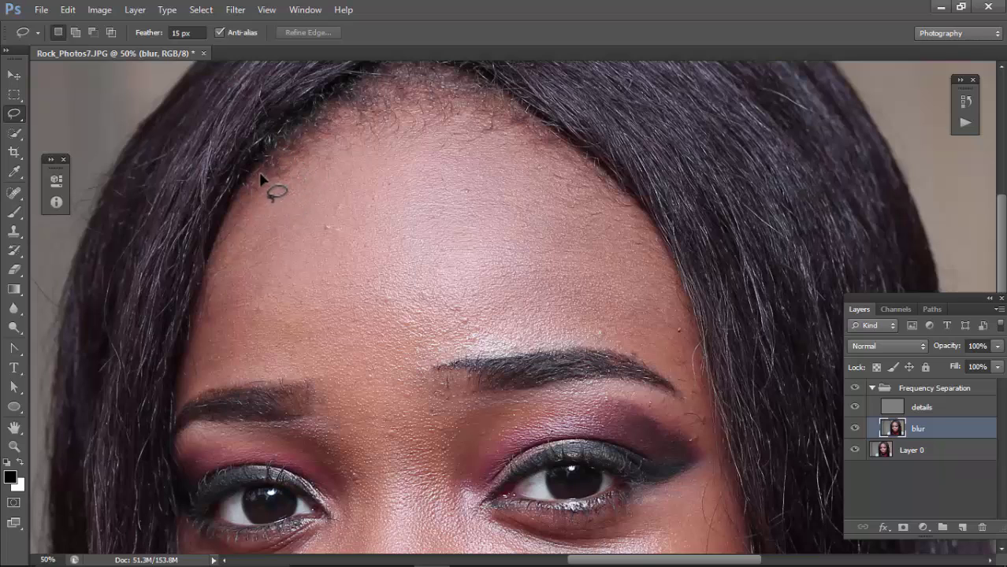
mouse_move(259, 182)
mouse_down()
mouse_move(374, 75)
mouse_move(464, 126)
mouse_move(580, 231)
mouse_up()
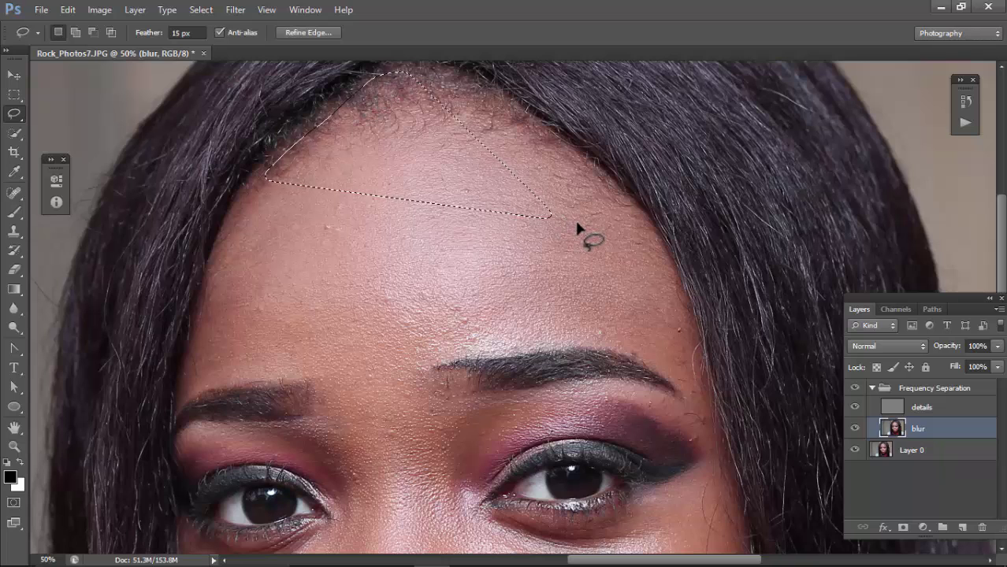
key(ctrl+d)
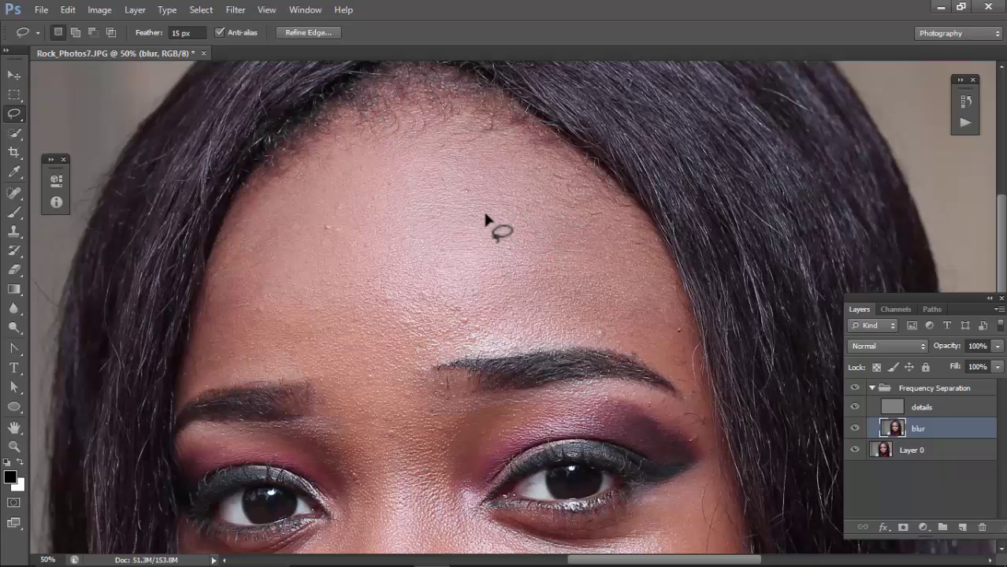
mouse_move(287, 157)
mouse_down()
mouse_move(317, 124)
mouse_move(426, 77)
mouse_move(574, 164)
mouse_up()
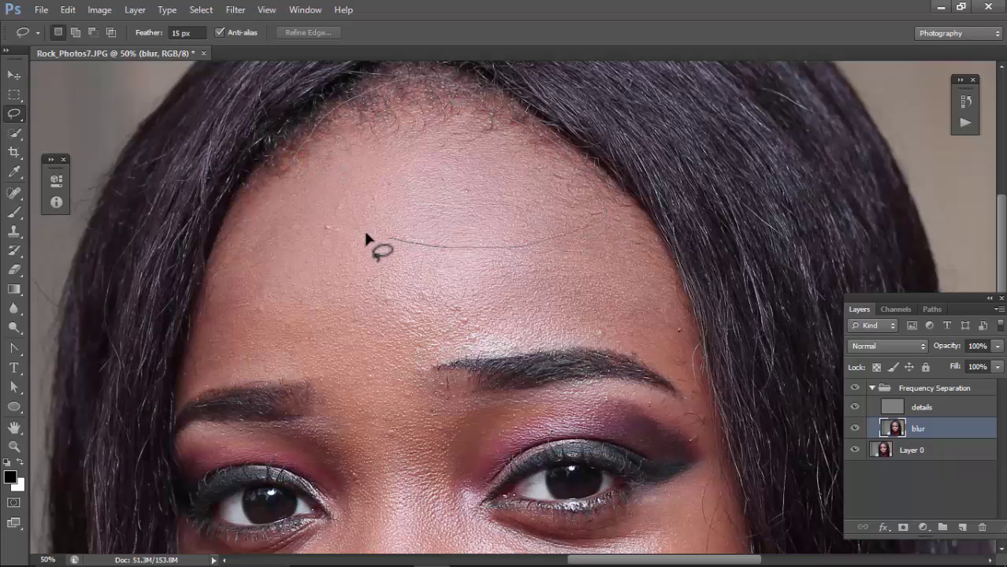
mouse_move(277, 176)
mouse_down()
mouse_move(295, 152)
mouse_move(267, 176)
mouse_move(374, 80)
mouse_move(476, 96)
mouse_move(542, 149)
mouse_up()
click(299, 156)
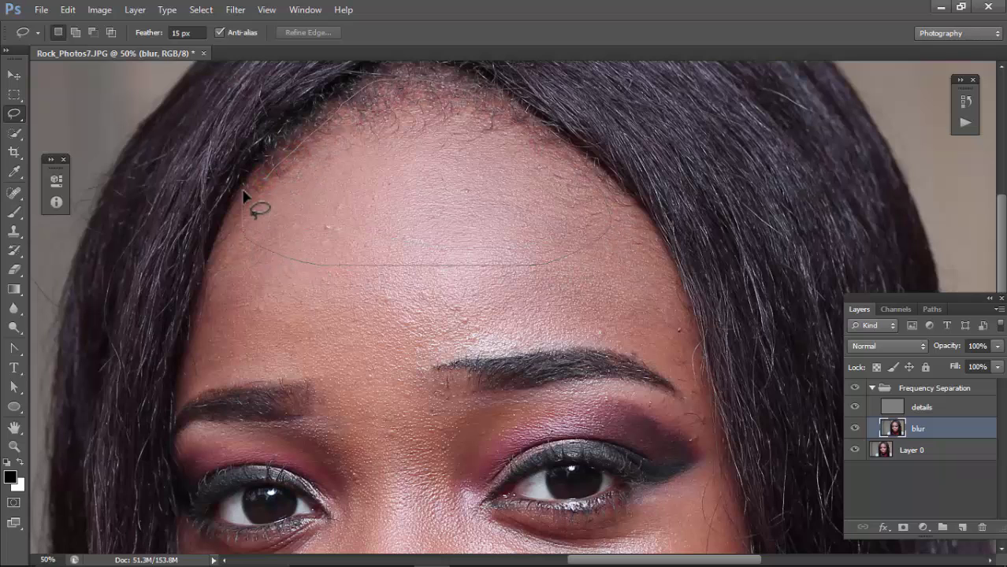
drag(243, 194, 284, 176)
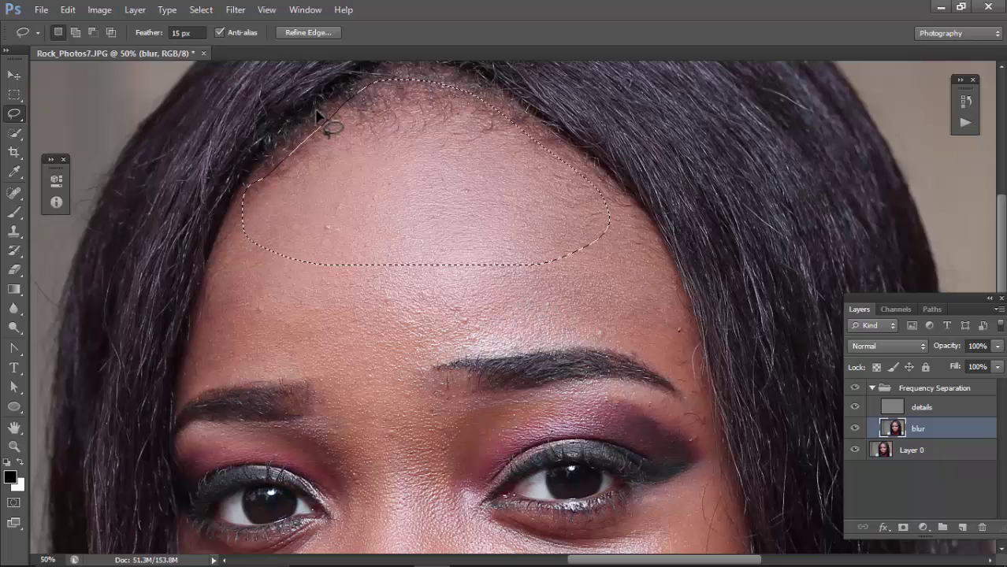
click(238, 14)
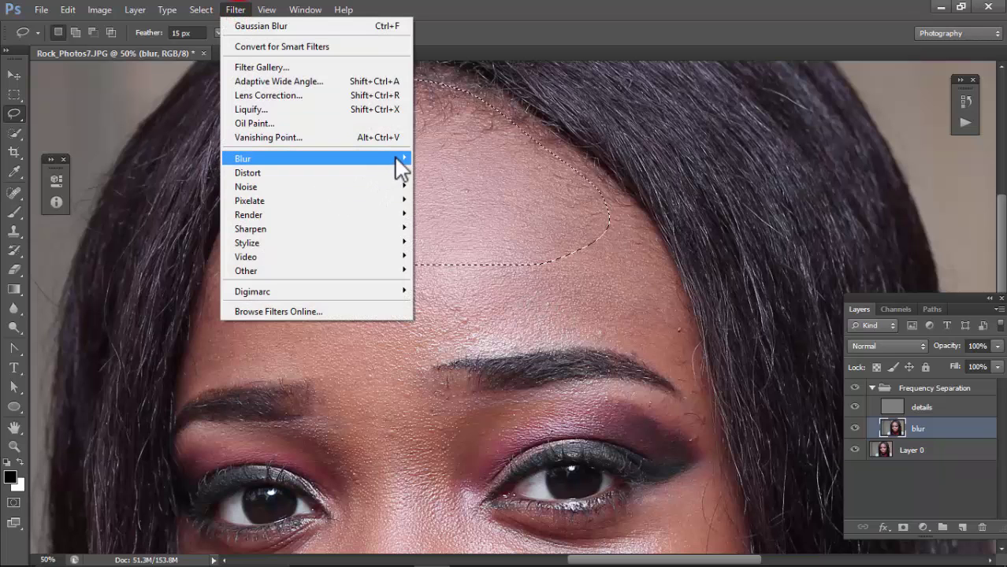
mouse_move(400, 157)
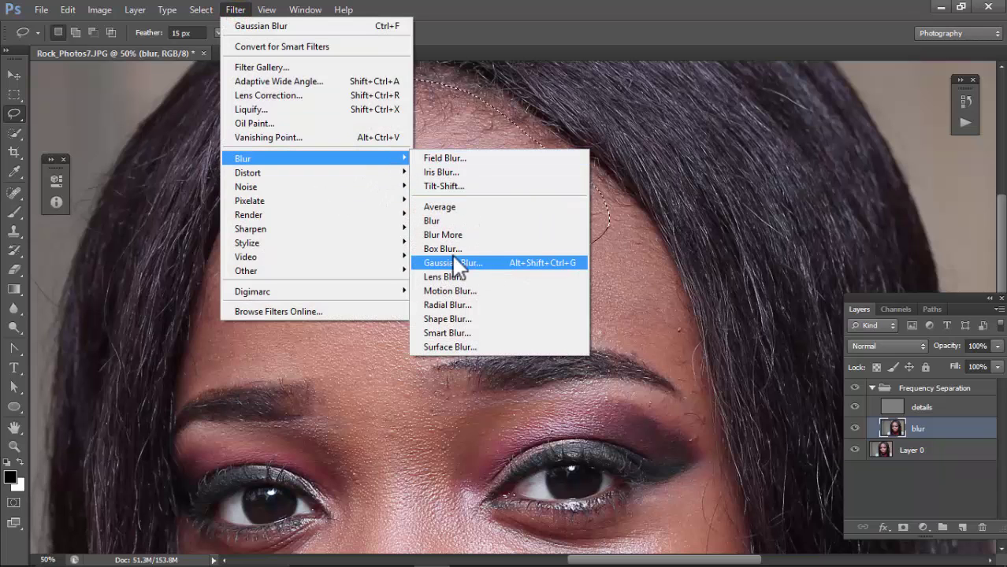
click(234, 7)
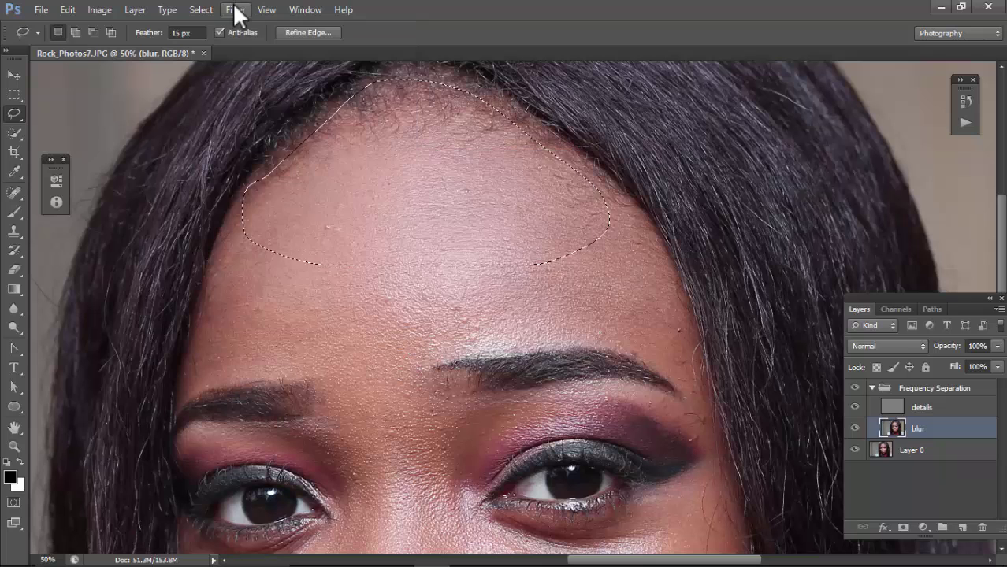
click(70, 10)
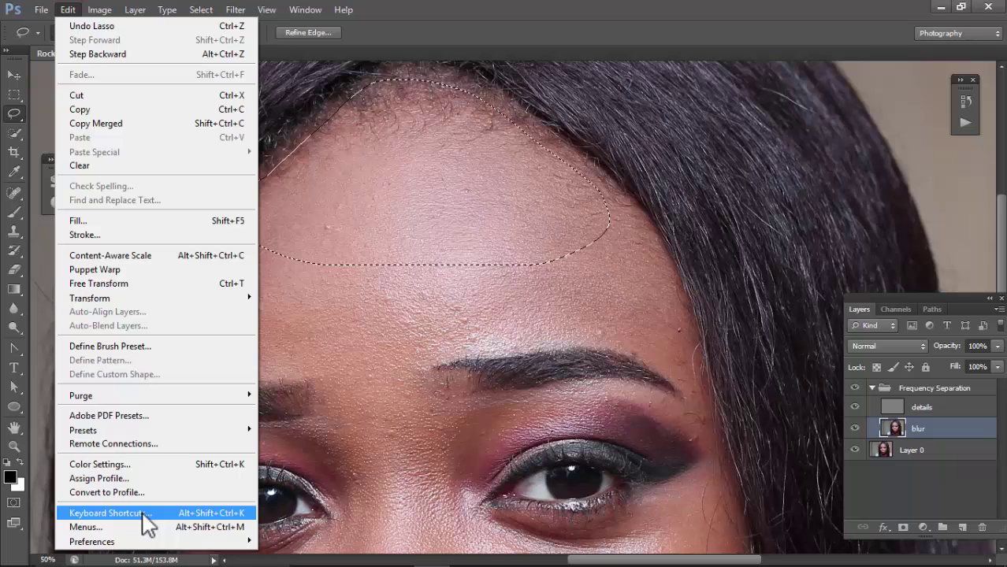
click(69, 10)
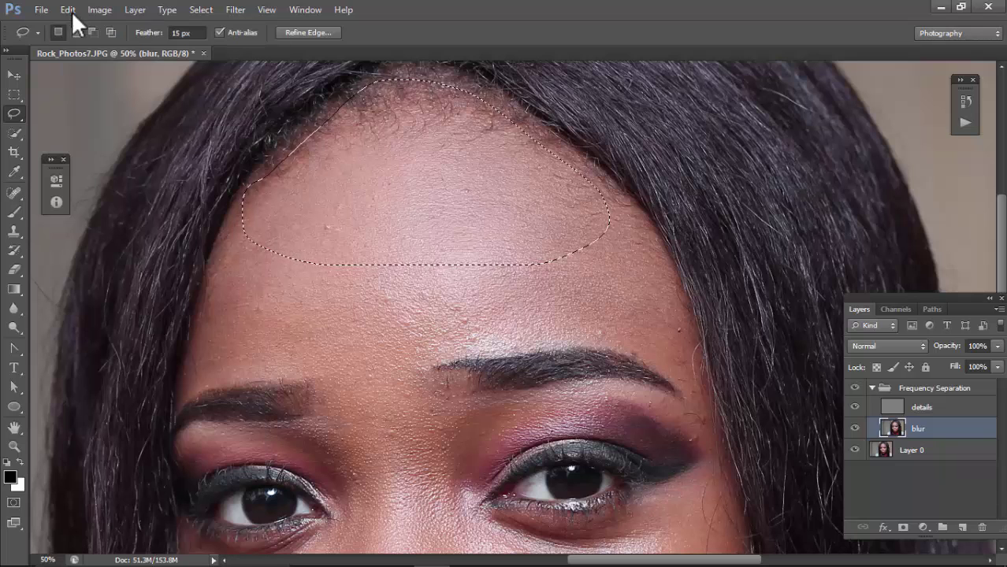
Apply a Gaussian Blur with a radius of 19.6 pixels to the selected upper forehead on the blur layer
key(ctrl+alt+f)
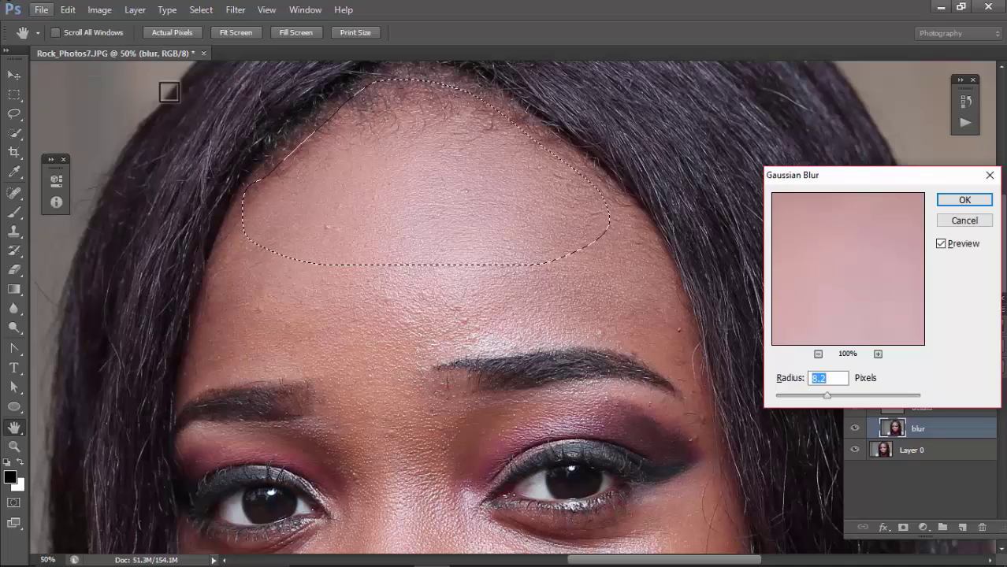
click(837, 394)
drag(841, 395, 837, 395)
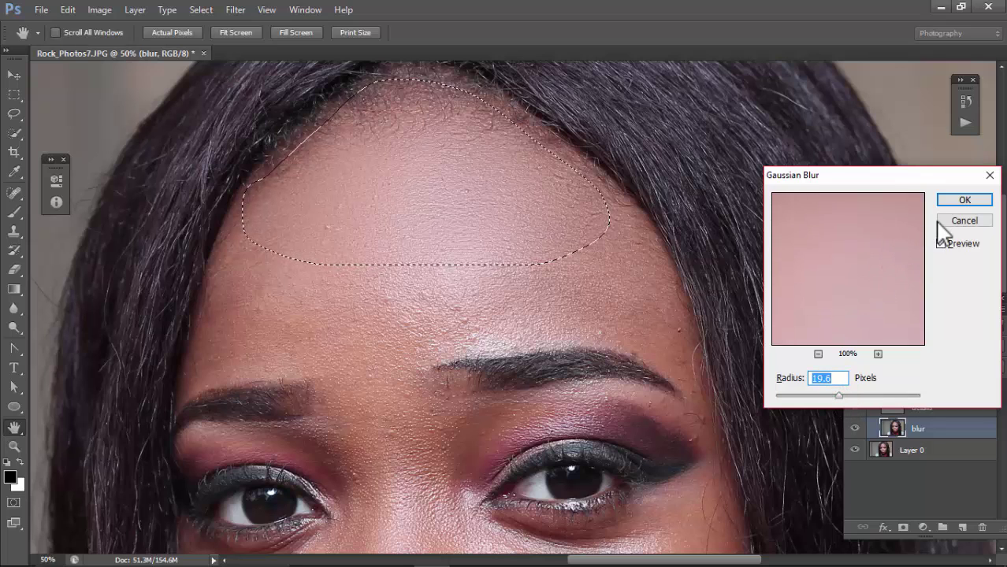
click(965, 200)
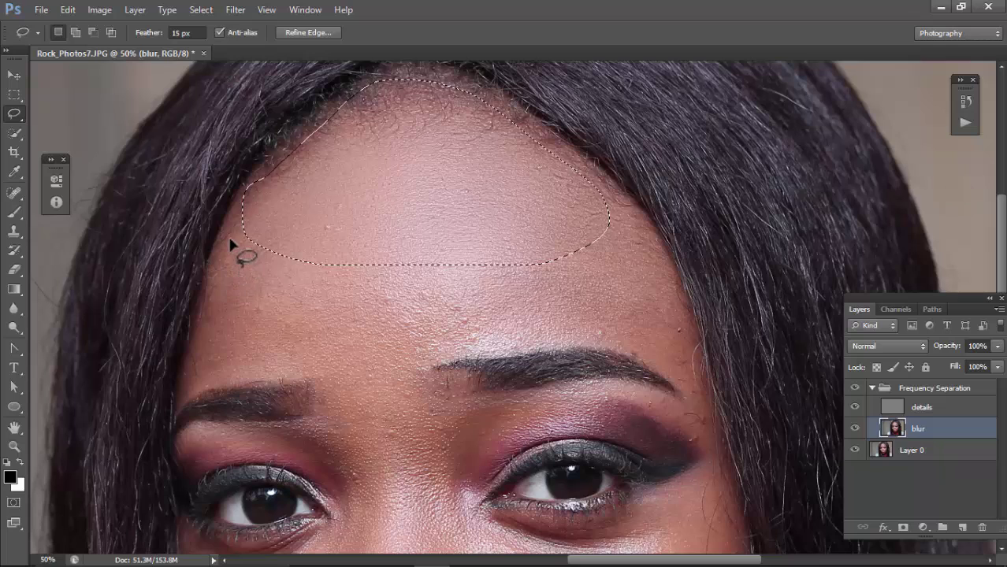
Lasso the left side of the forehead down to the eyebrow and apply a Gaussian Blur with a radius of 19.6 pixels
mouse_move(227, 233)
mouse_down()
mouse_move(188, 392)
mouse_move(304, 380)
mouse_move(332, 367)
mouse_up()
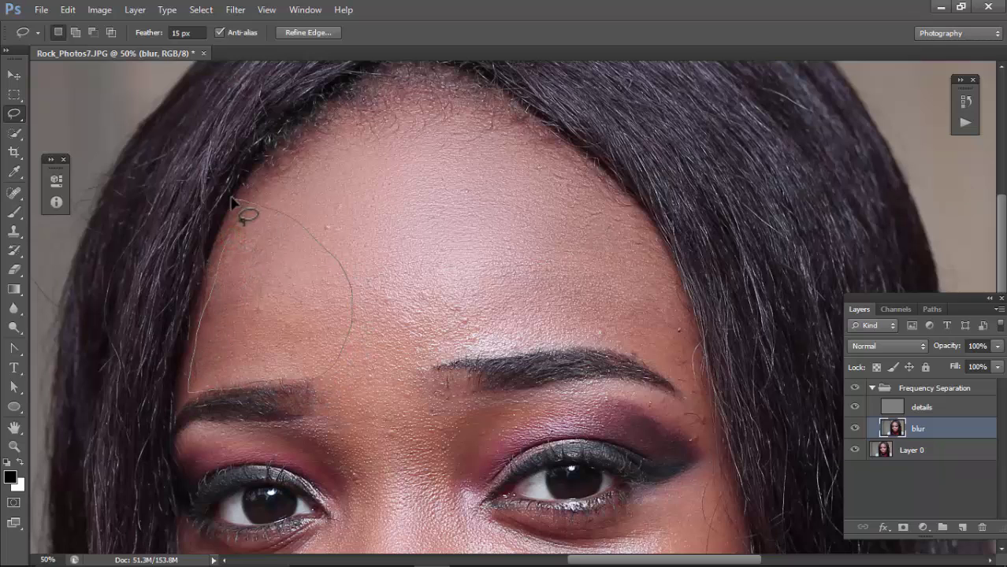
drag(231, 199, 228, 238)
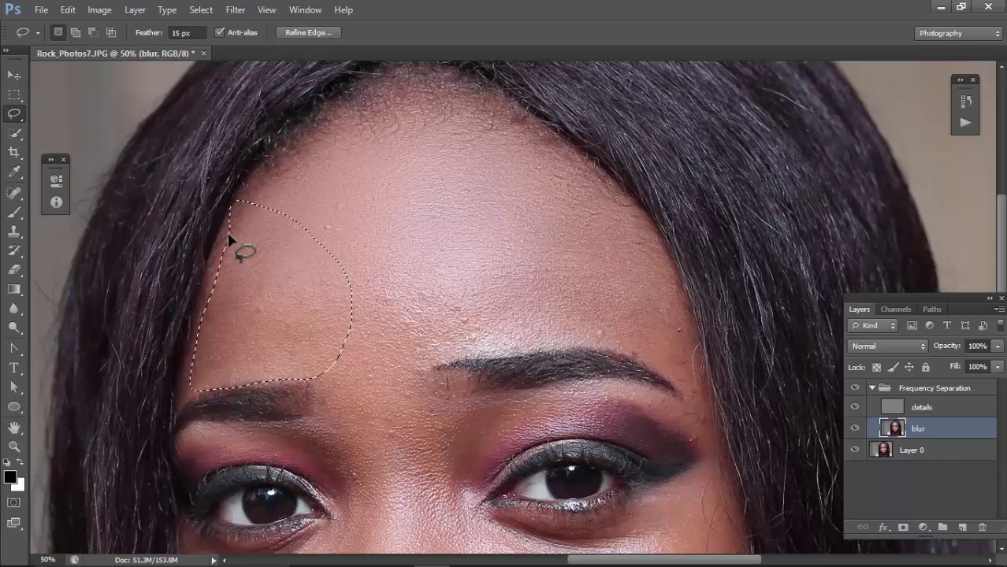
key(ctrl+alt+f)
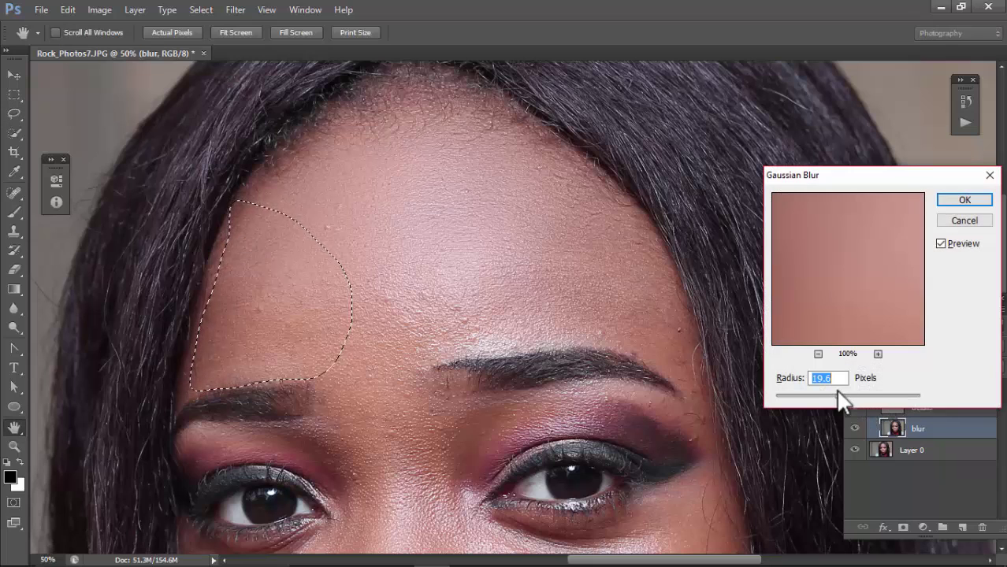
key(Return)
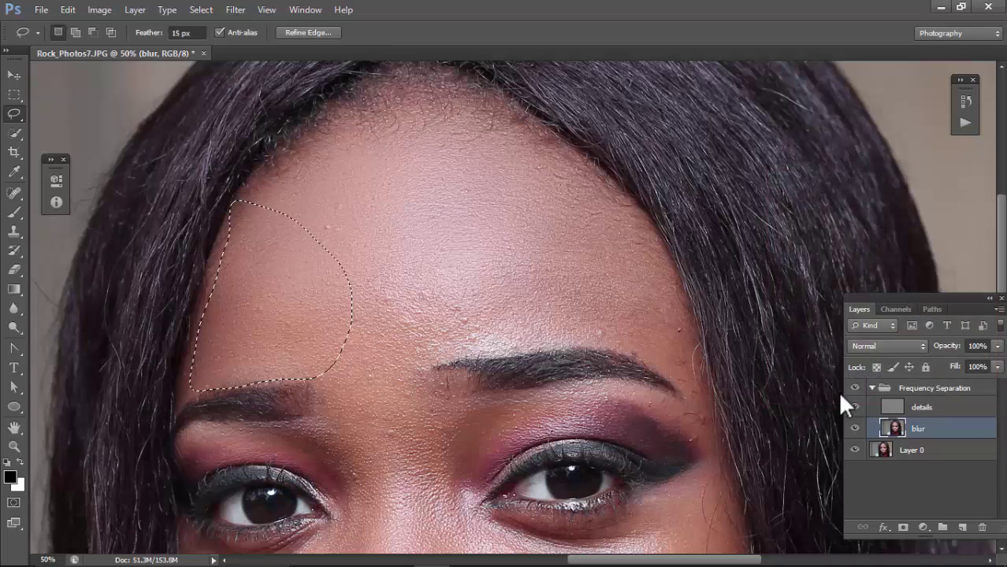
Lasso the lower forehead above the right-hand eyebrow and apply a Gaussian Blur with a radius of 27.8 pixels
click(345, 253)
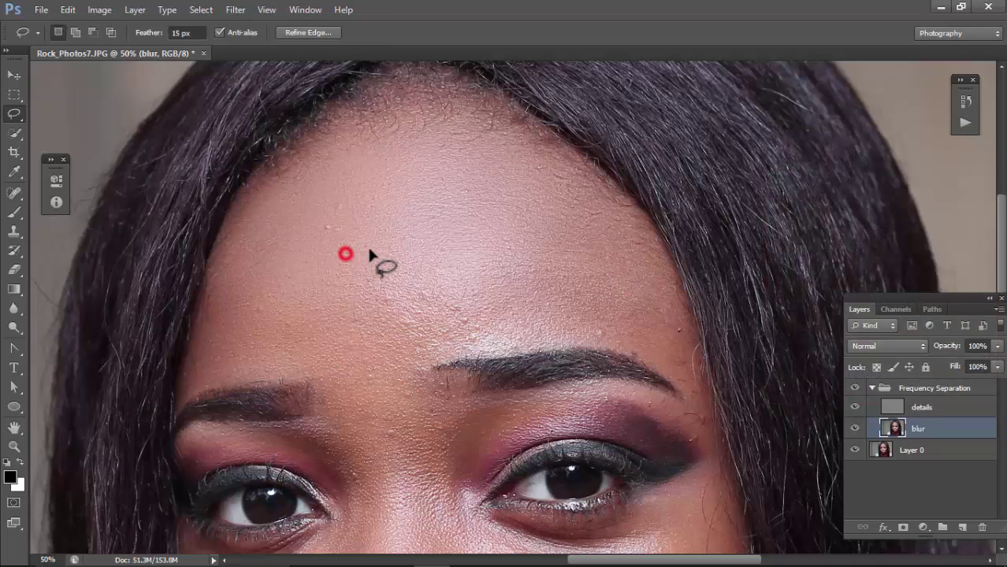
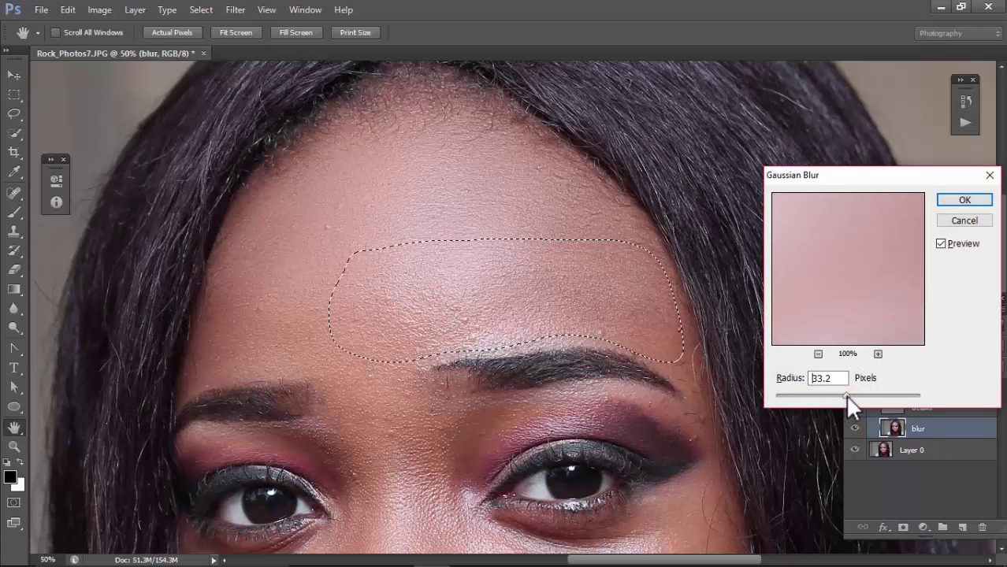
drag(845, 394, 845, 393)
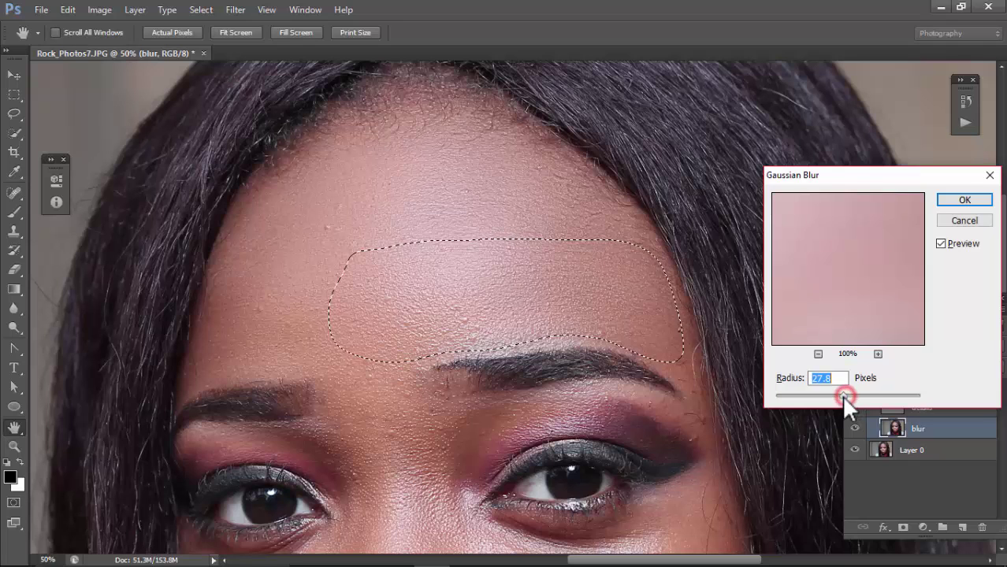
key(Return)
Lasso the skin between the eyebrows down the nose bridge and apply a Gaussian Blur with a radius of 27.8 pixels
scroll(611, 377, down, 2)
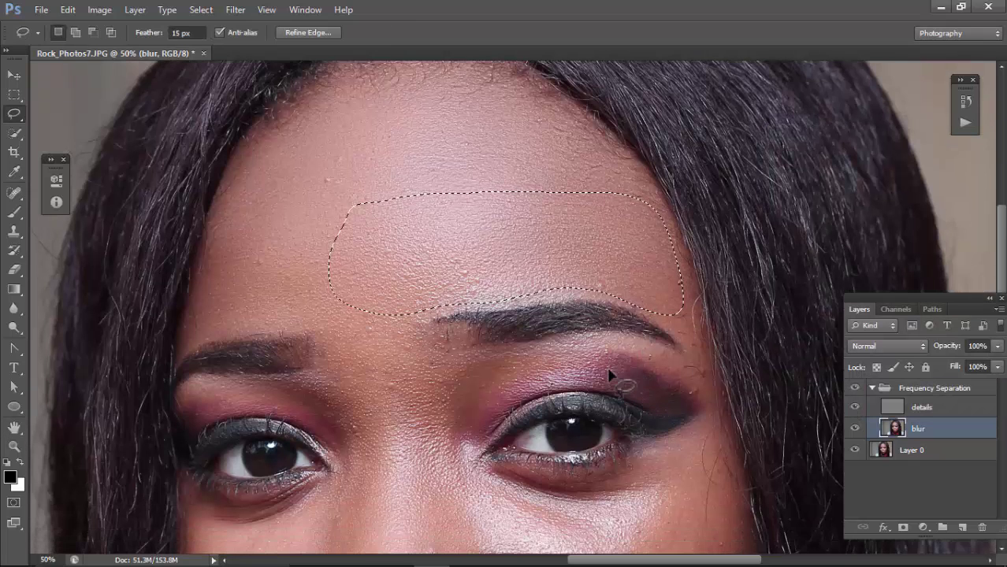
scroll(610, 376, down, 5)
drag(320, 193, 456, 185)
drag(445, 259, 458, 363)
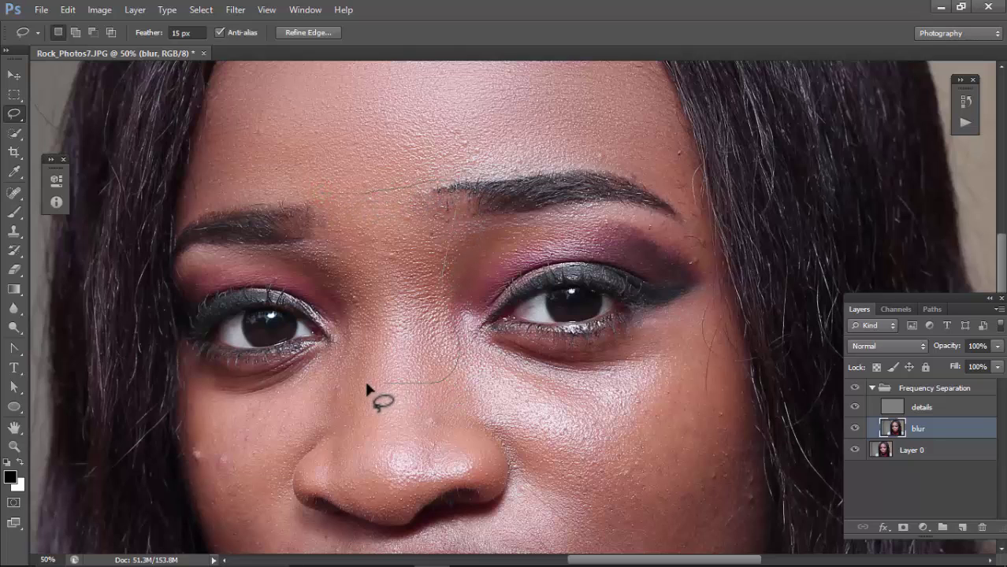
drag(322, 197, 321, 197)
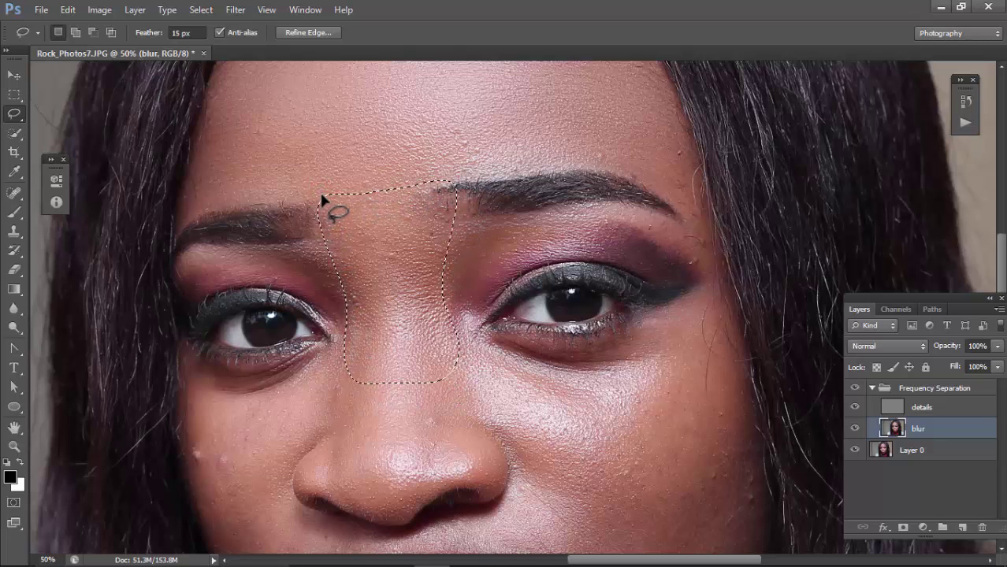
key(ctrl+alt+f)
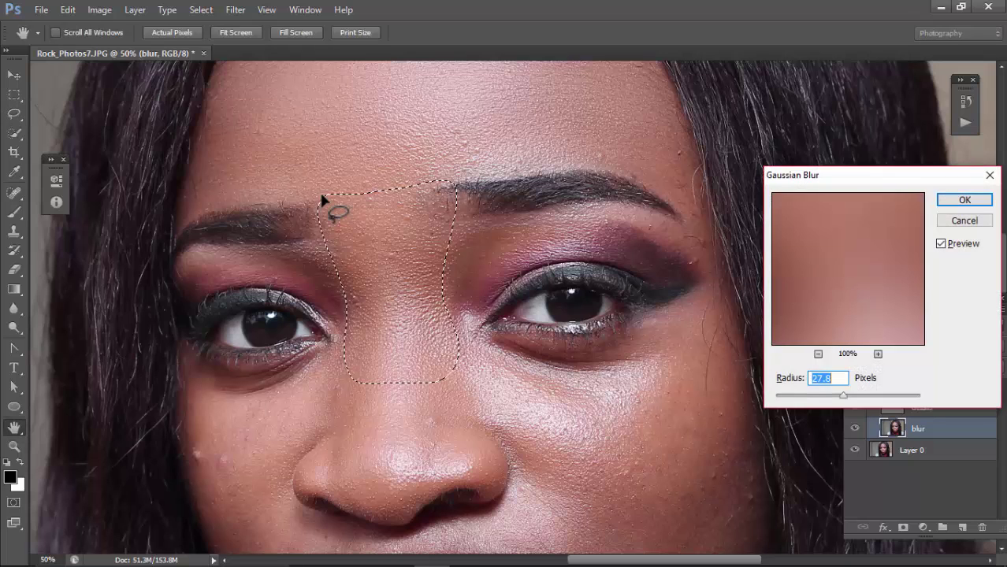
key(Return)
Lasso the outer eyelid below the right-hand eyebrow and apply a Gaussian Blur with a radius of 27.8 pixels
scroll(569, 239, down, 3)
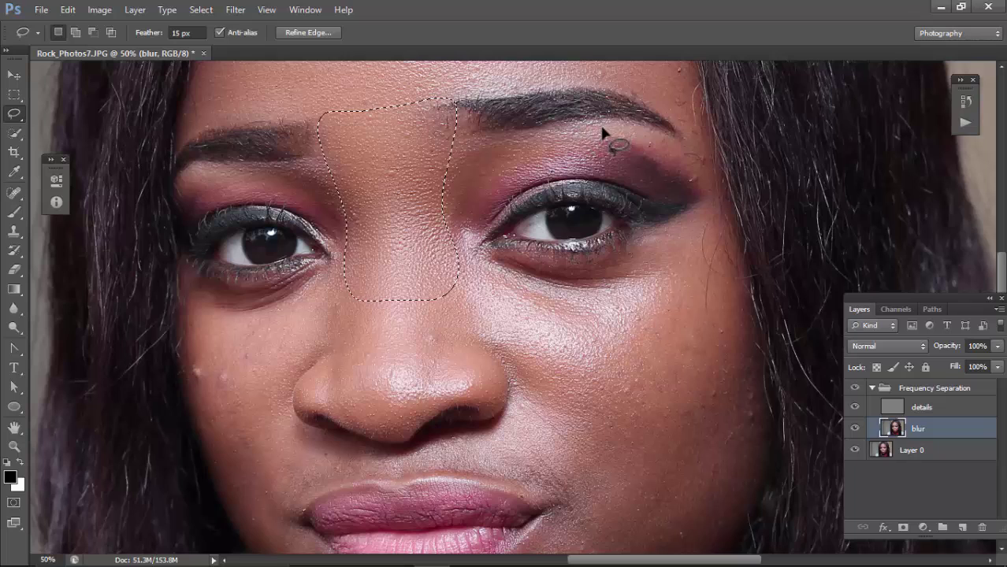
drag(603, 129, 954, 436)
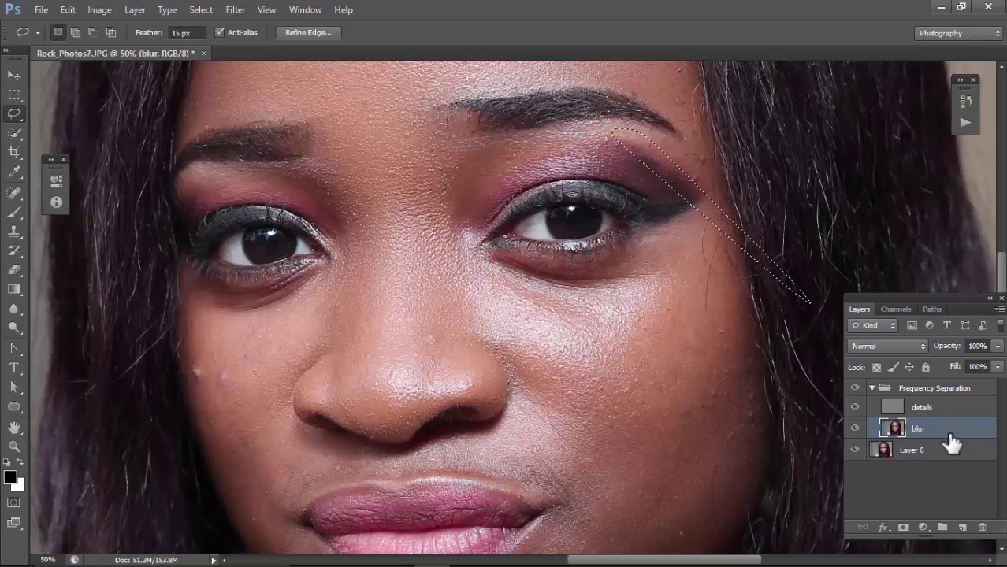
key(ctrl+d)
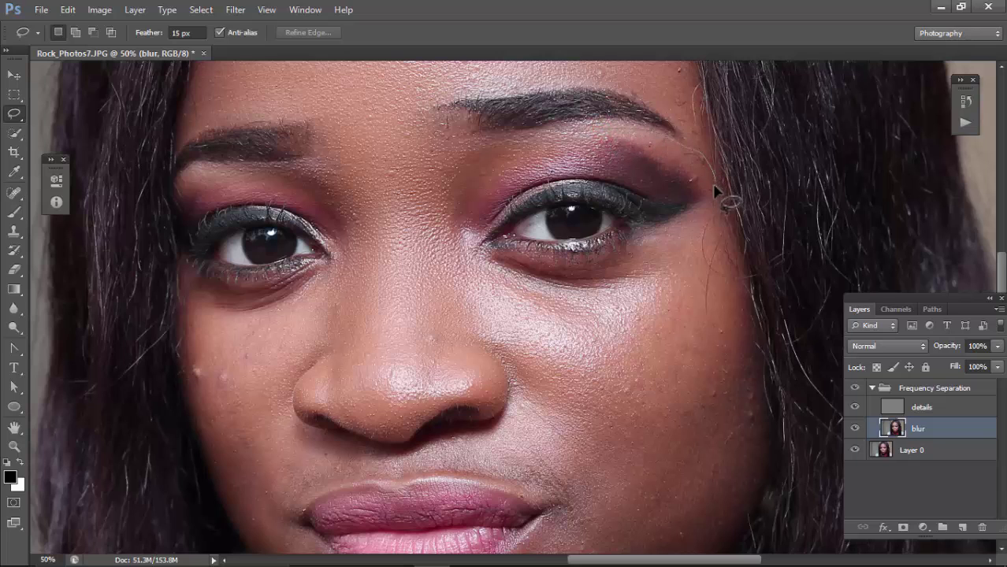
mouse_move(714, 189)
mouse_down()
mouse_move(651, 180)
mouse_move(598, 146)
mouse_move(609, 132)
mouse_up()
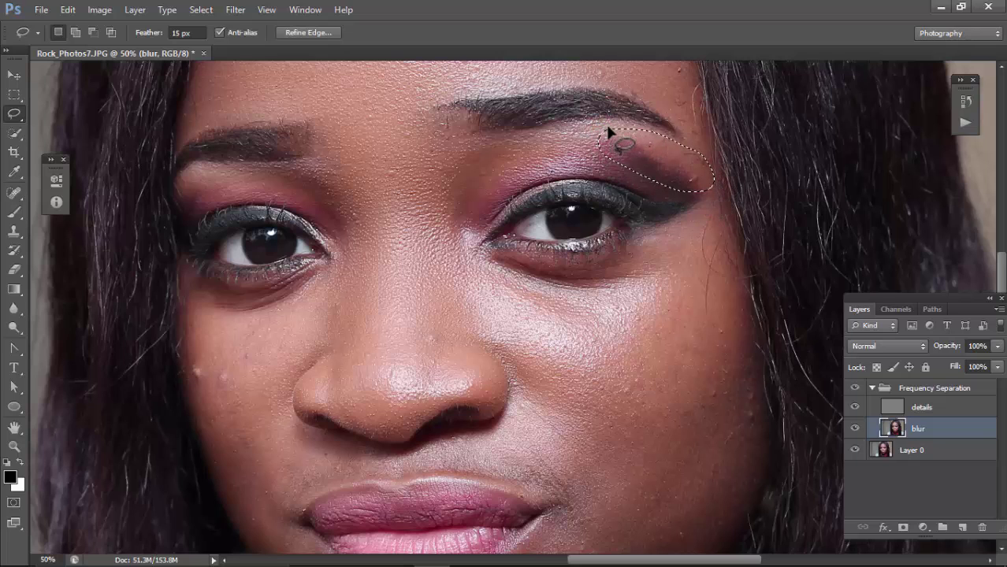
key(ctrl+alt+f)
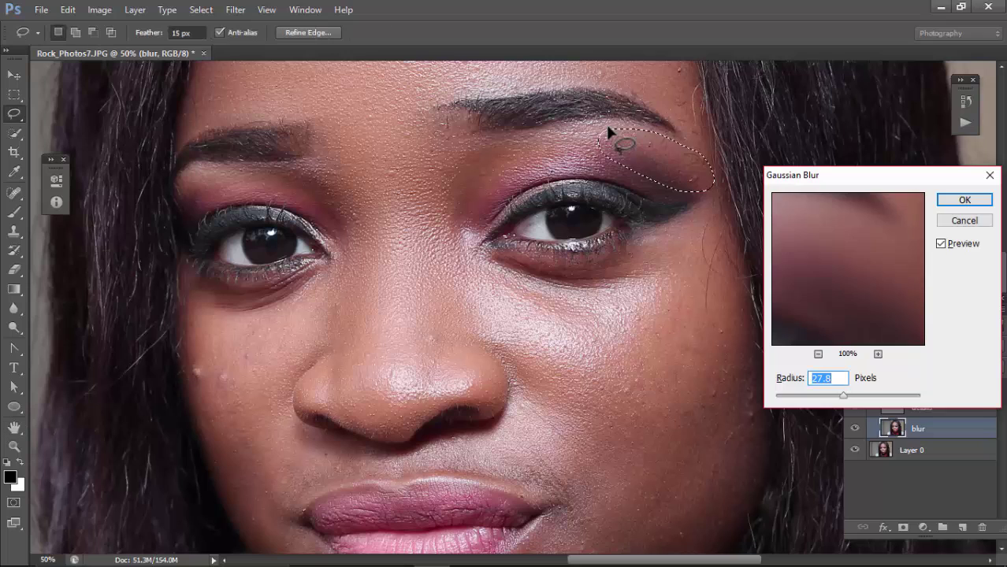
key(Return)
Lasso the left-hand cheek from under the eye down beside the mouth and apply a Gaussian Blur with a radius of 27.8 pixels
scroll(271, 378, down, 2)
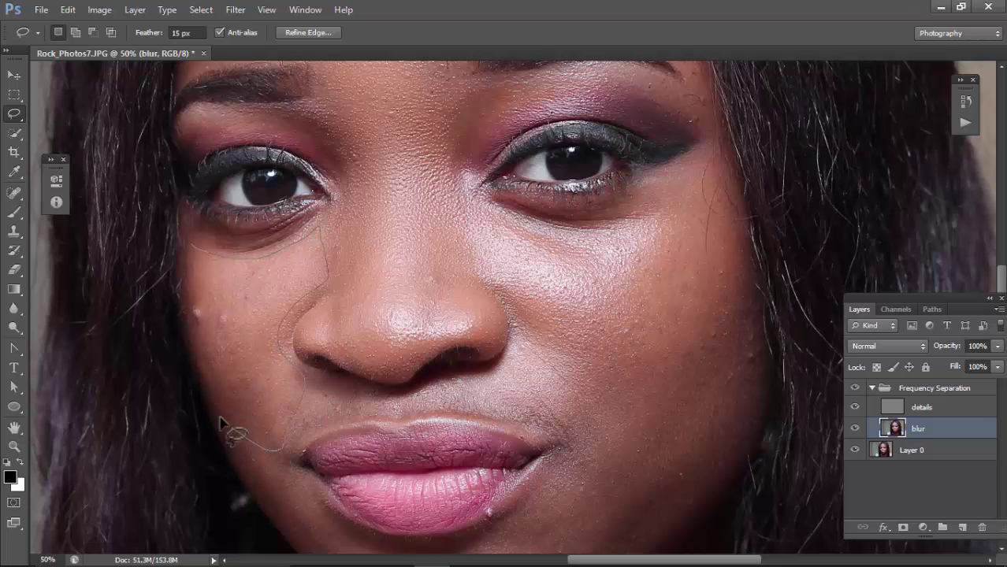
drag(222, 420, 198, 364)
drag(189, 262, 197, 243)
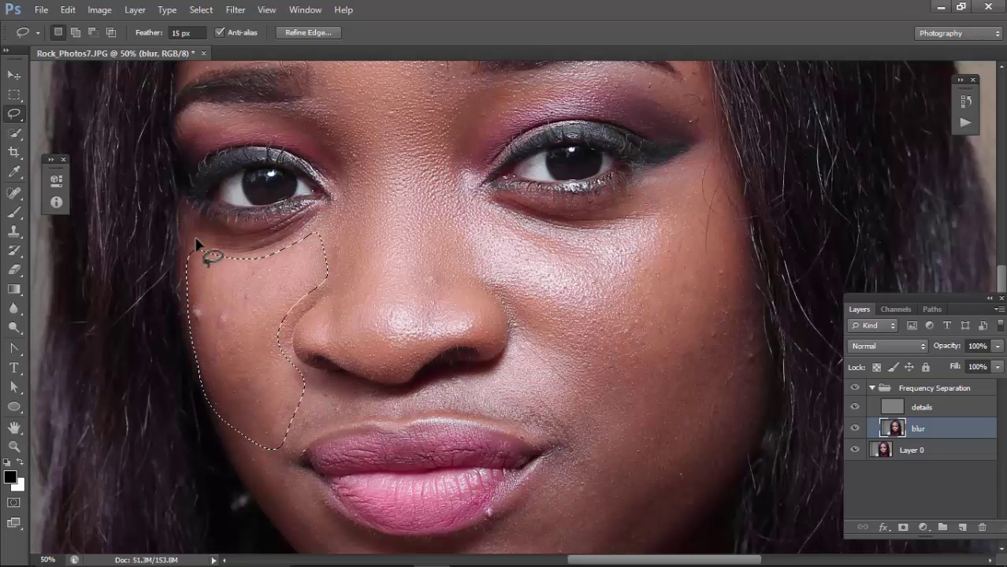
key(ctrl+alt+f)
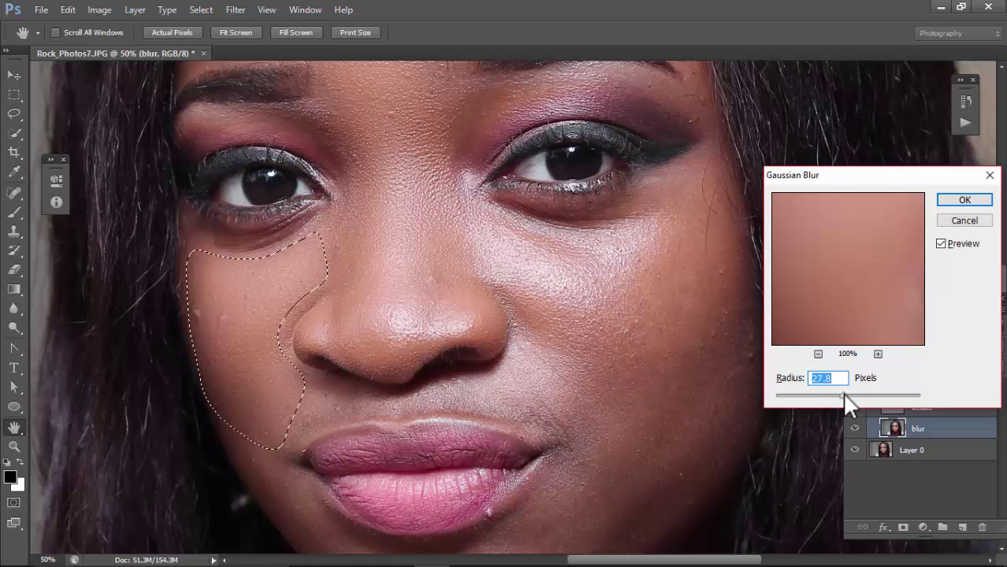
key(Return)
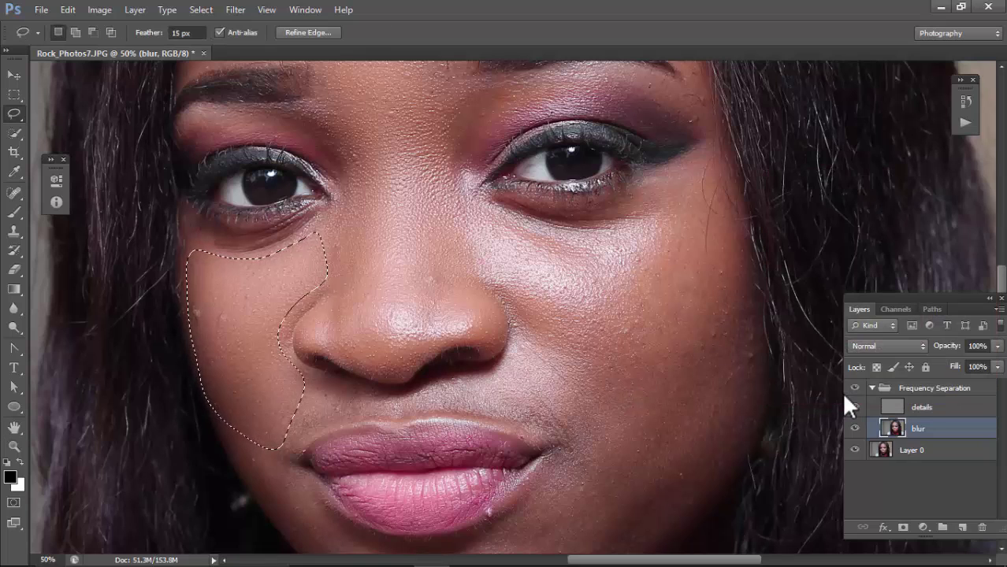
Lasso the right-hand cheek from under the eye to the jaw and apply a Gaussian Blur with a radius of 31.9 pixels
click(467, 193)
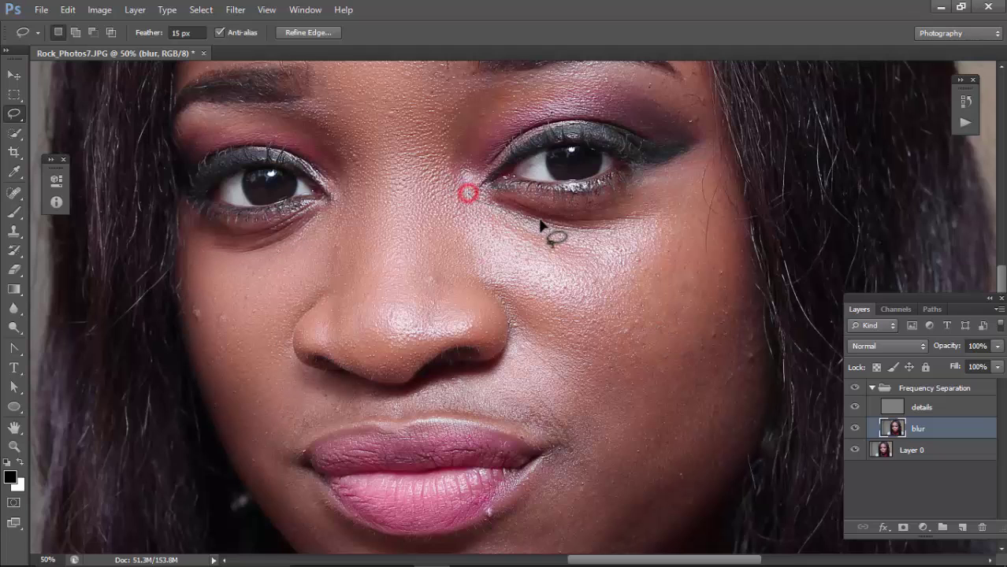
mouse_move(738, 242)
mouse_down()
mouse_move(758, 345)
mouse_move(737, 442)
mouse_move(716, 468)
mouse_move(686, 479)
mouse_move(622, 449)
mouse_up()
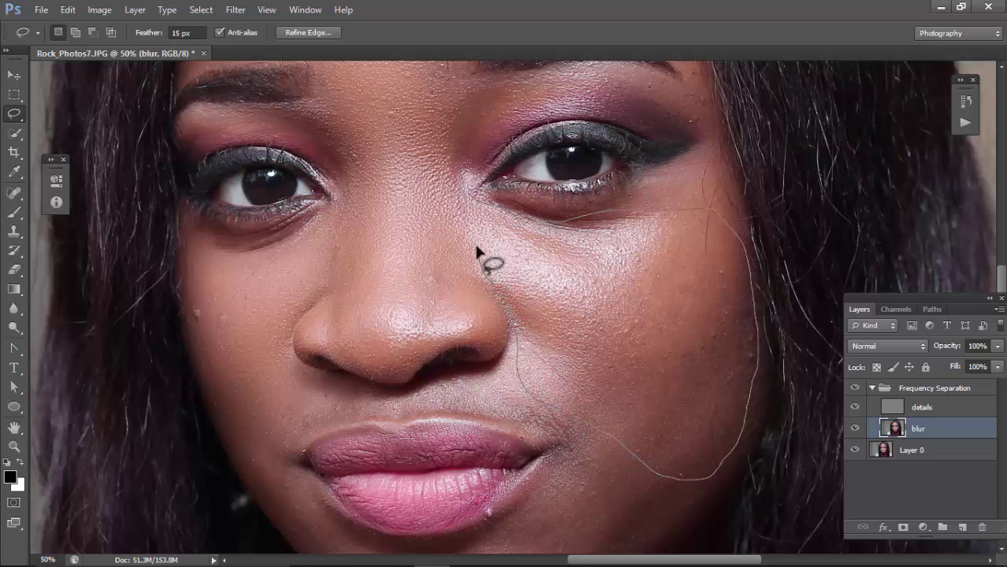
drag(476, 247, 470, 199)
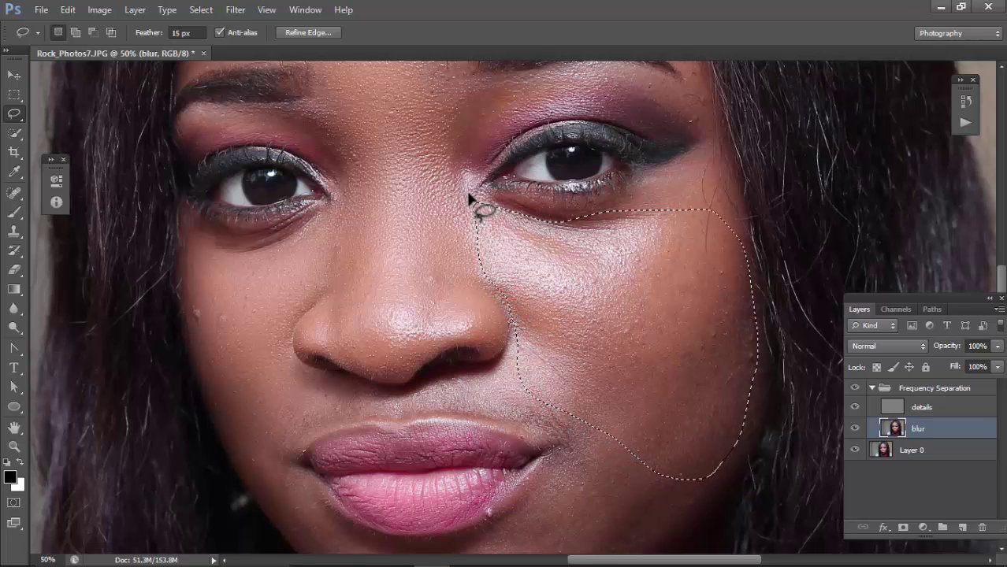
key(ctrl+alt+f)
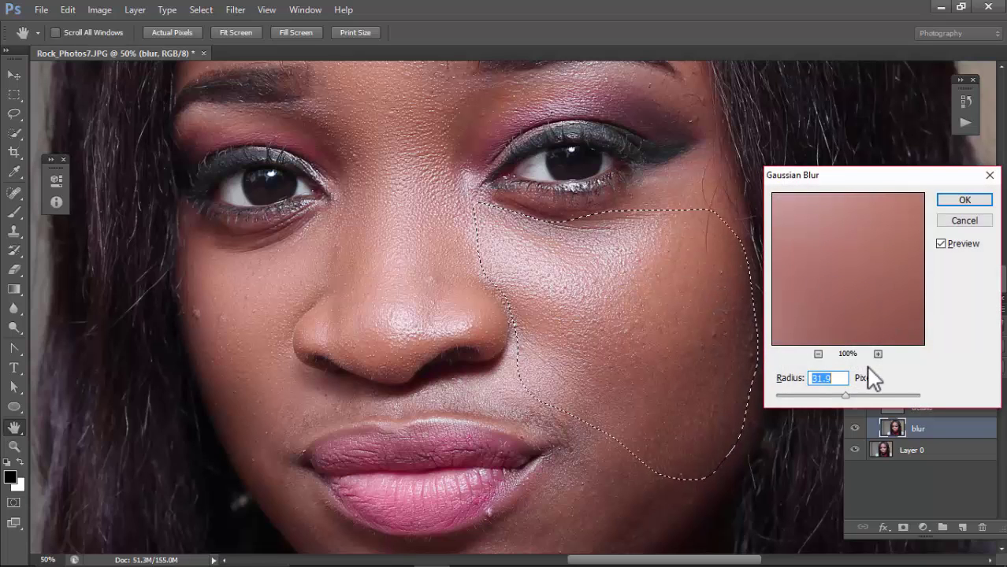
click(965, 200)
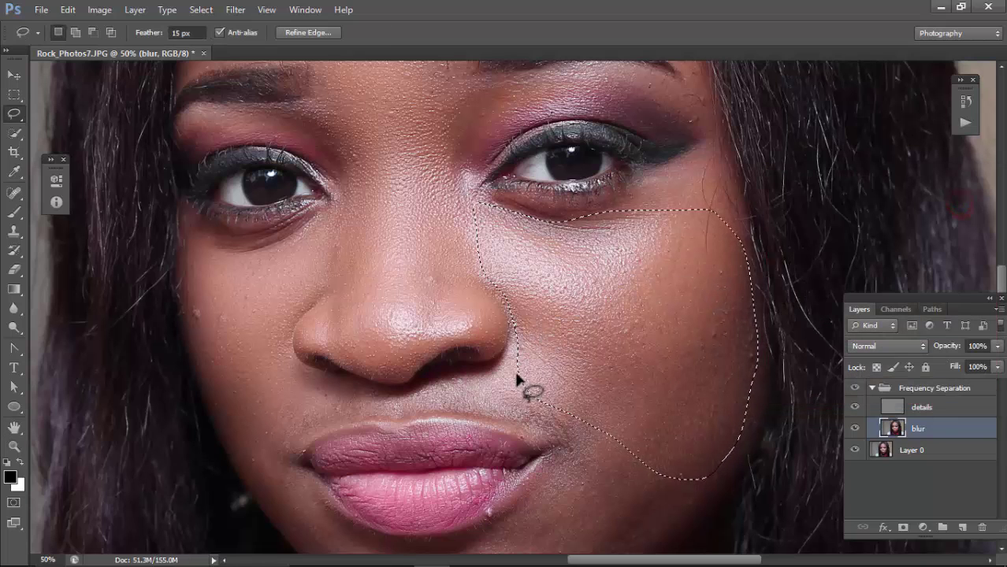
Lasso the skin between the right-hand mouth corner and the jaw and apply a Gaussian Blur with a radius of 14.1 pixels
scroll(517, 377, down, 3)
click(593, 312)
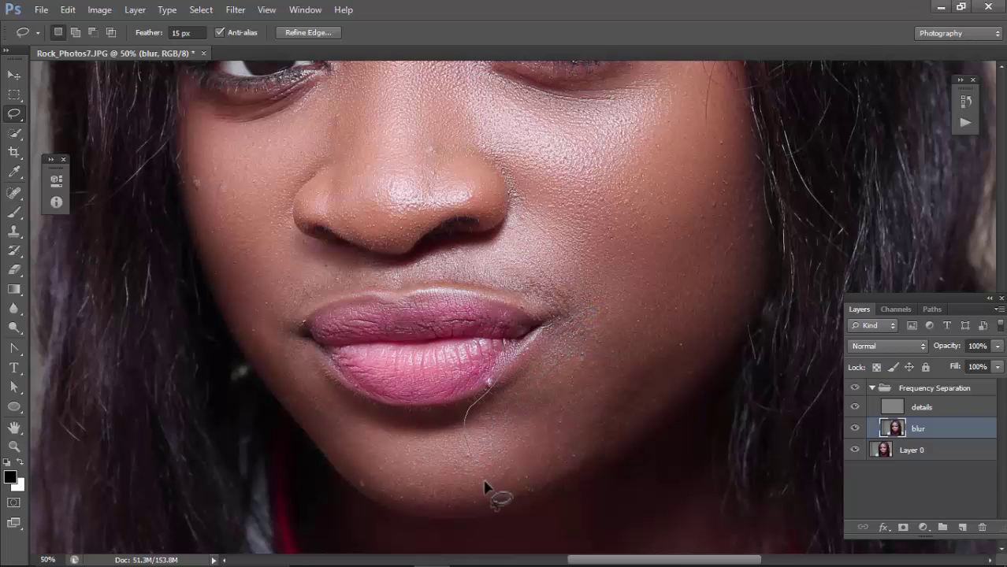
mouse_move(484, 486)
mouse_down()
mouse_move(549, 487)
mouse_move(667, 410)
mouse_move(681, 373)
mouse_move(589, 313)
mouse_up()
key(ctrl+alt+f)
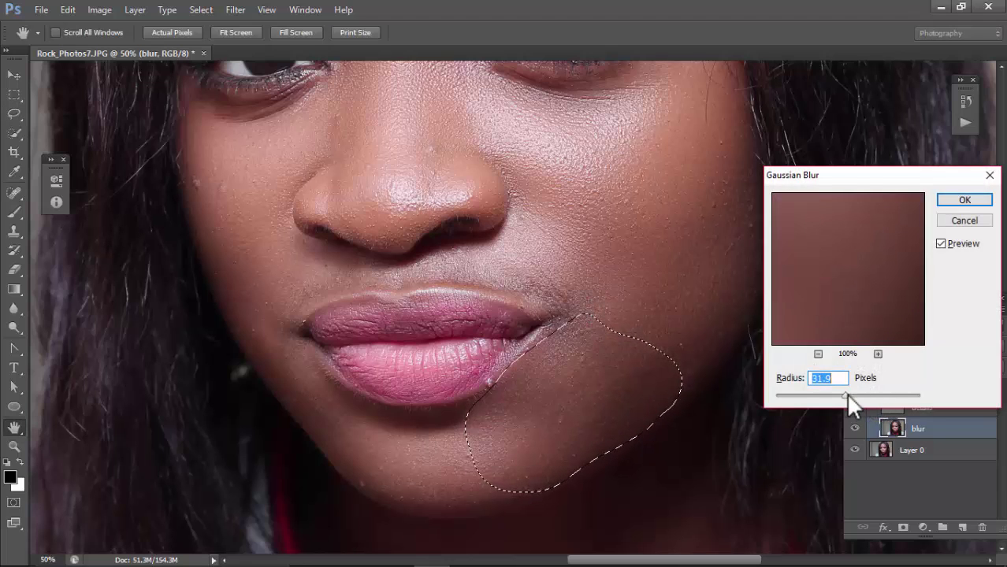
drag(845, 393, 836, 394)
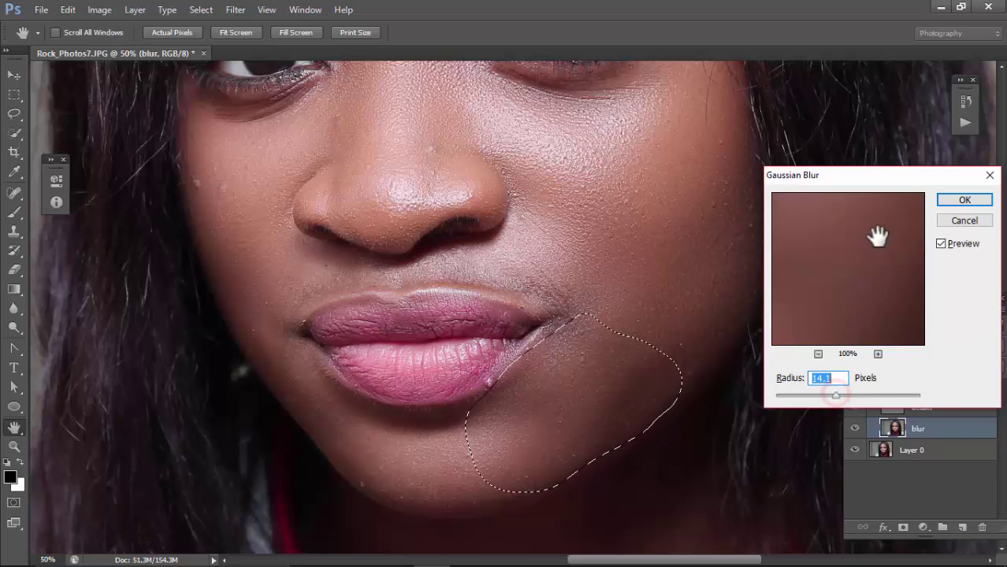
click(963, 201)
Lasso the chin below the lower lip and apply a Gaussian Blur with a radius of 14.1 pixels
key(l)
click(326, 394)
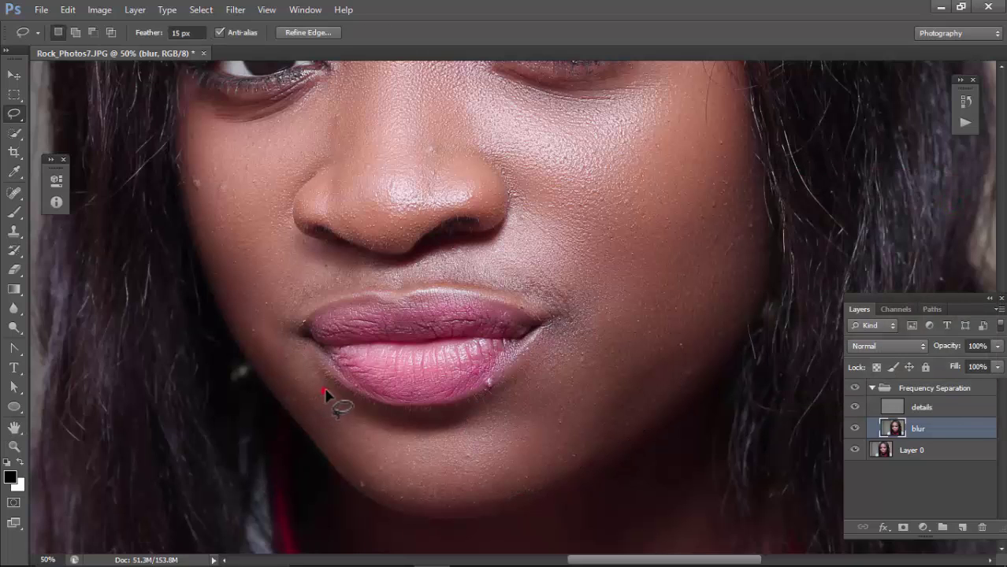
mouse_move(325, 394)
mouse_down()
mouse_move(363, 407)
mouse_move(466, 417)
mouse_up()
mouse_move(518, 499)
mouse_down()
mouse_move(470, 515)
mouse_move(392, 500)
mouse_move(319, 438)
mouse_up()
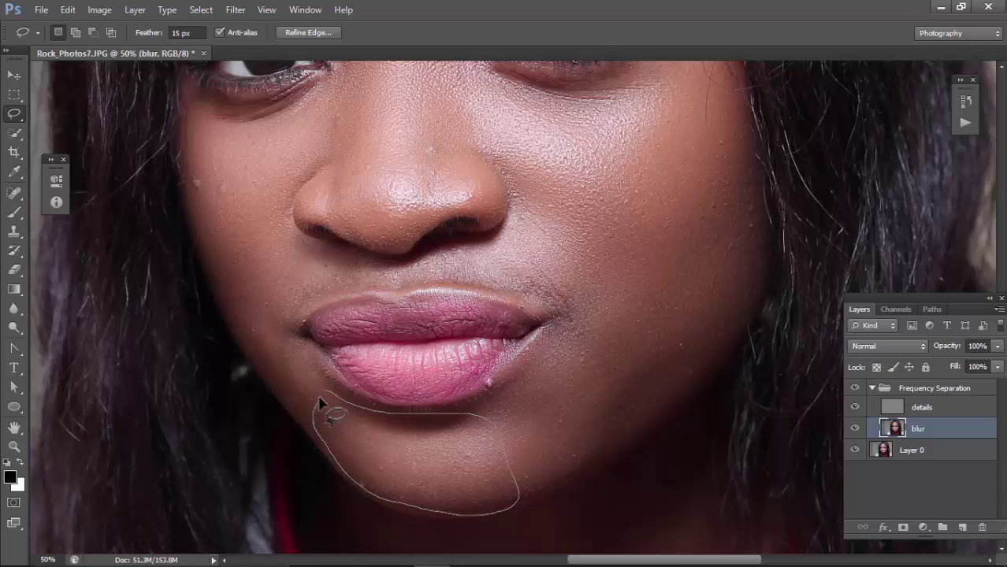
drag(329, 396, 330, 398)
key(ctrl+alt+f)
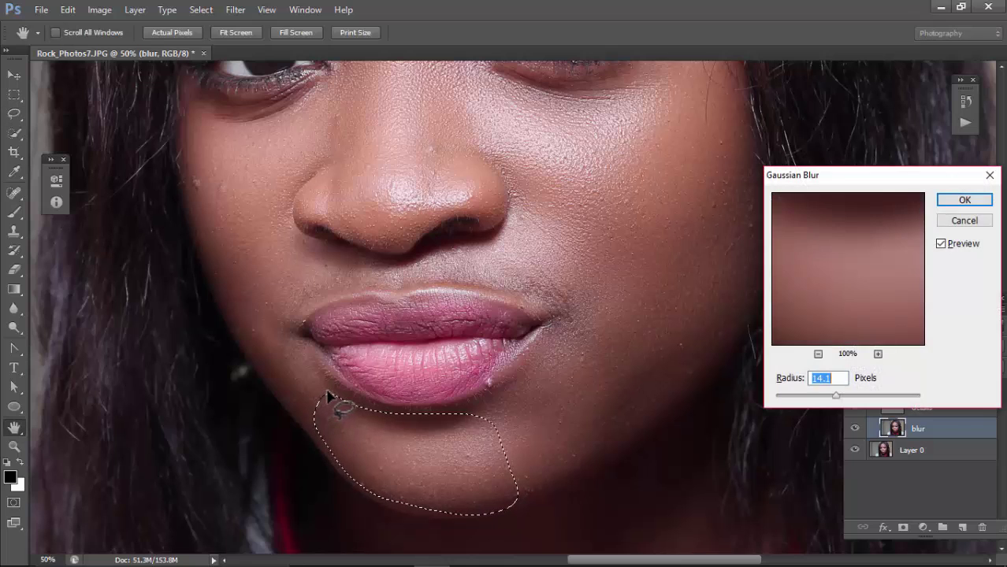
key(Return)
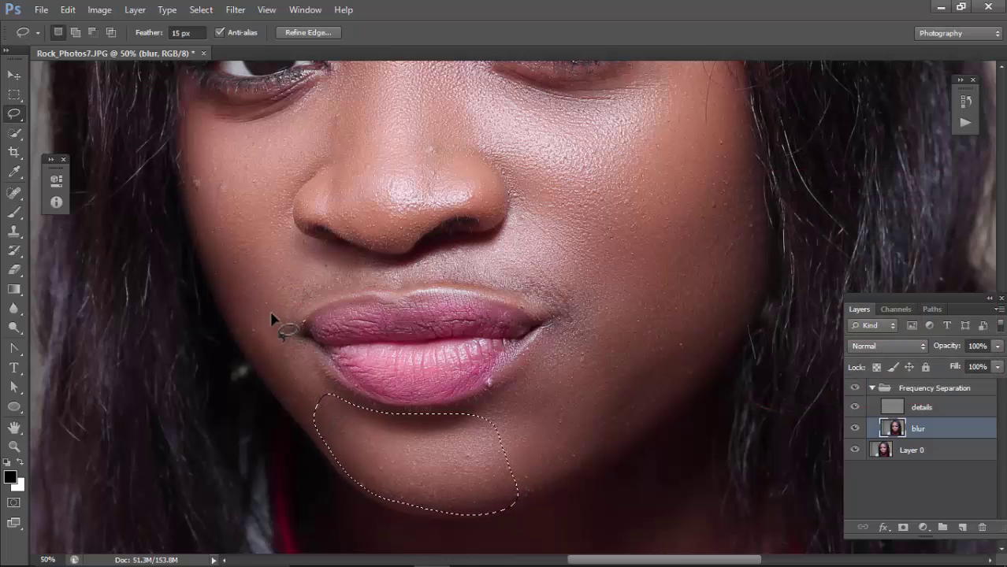
Lasso the jaw area beside the left-hand mouth corner and apply the same Gaussian Blur to it
click(270, 316)
drag(274, 315, 310, 359)
mouse_move(309, 396)
mouse_down()
mouse_move(234, 334)
mouse_move(223, 299)
mouse_move(243, 282)
mouse_up()
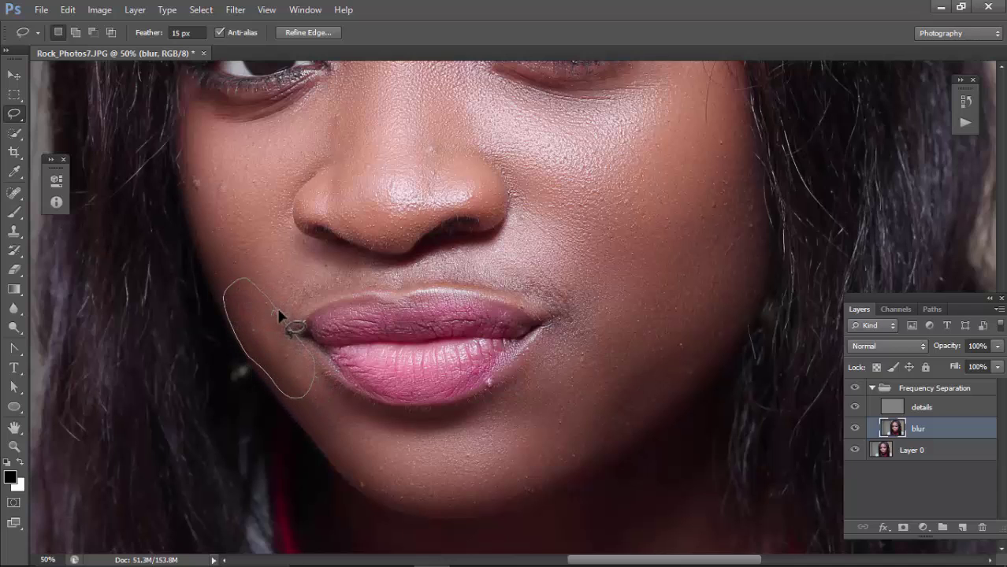
key(ctrl+alt+f)
key(Return)
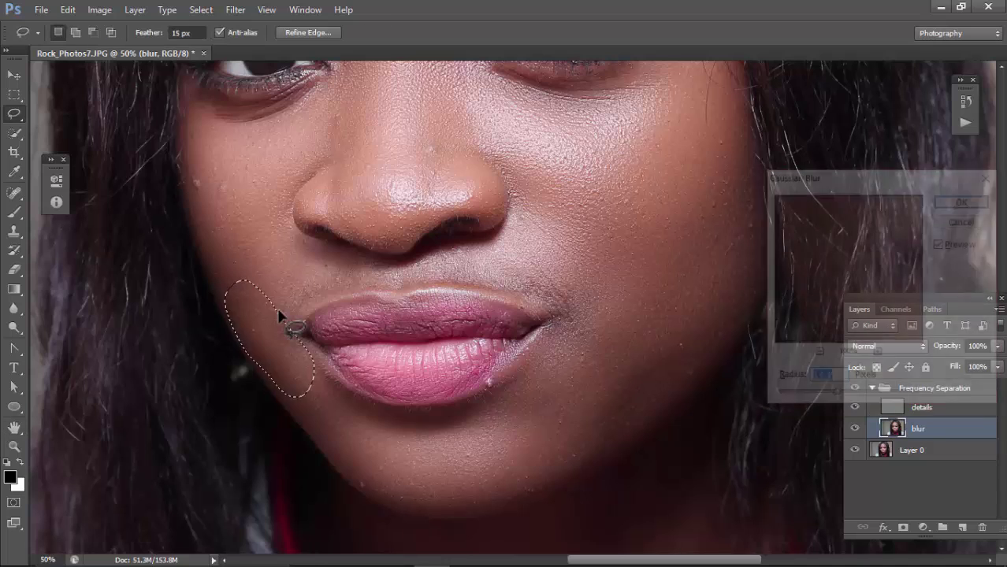
Lasso the skin above the right-hand half of the upper lip and reapply the last Gaussian Blur
scroll(504, 316, down, 1)
scroll(513, 333, up, 2)
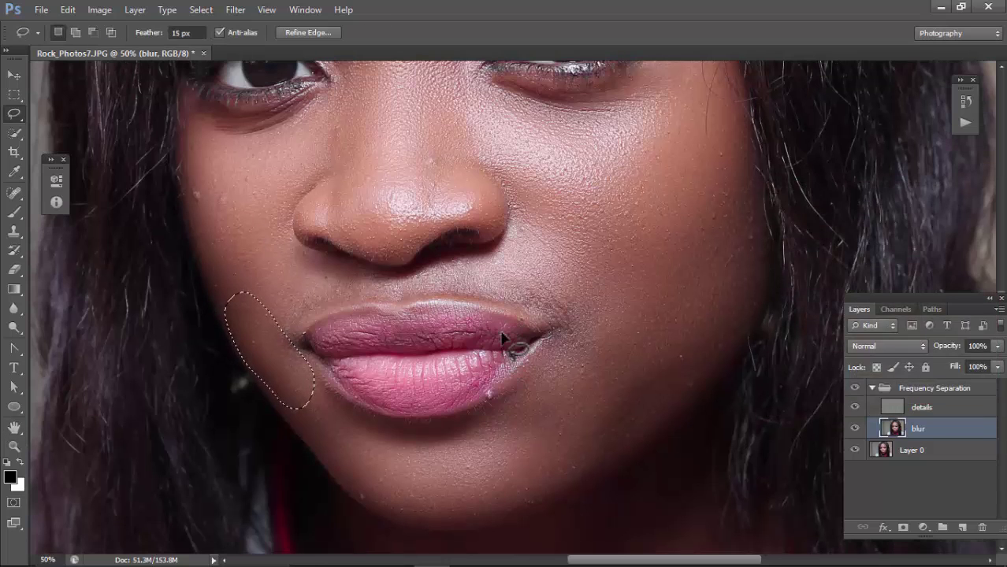
click(428, 265)
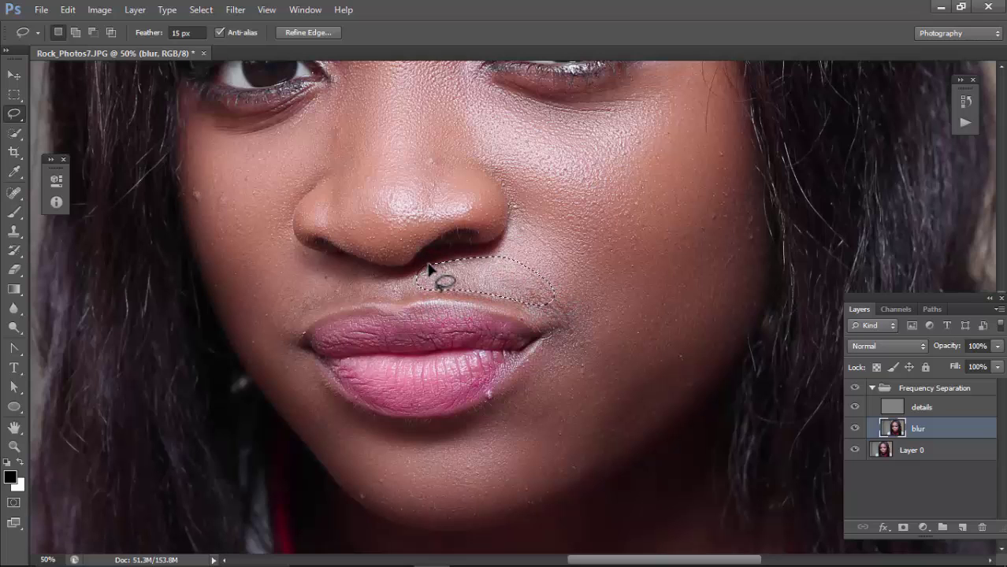
key(ctrl+alt+f)
key(Return)
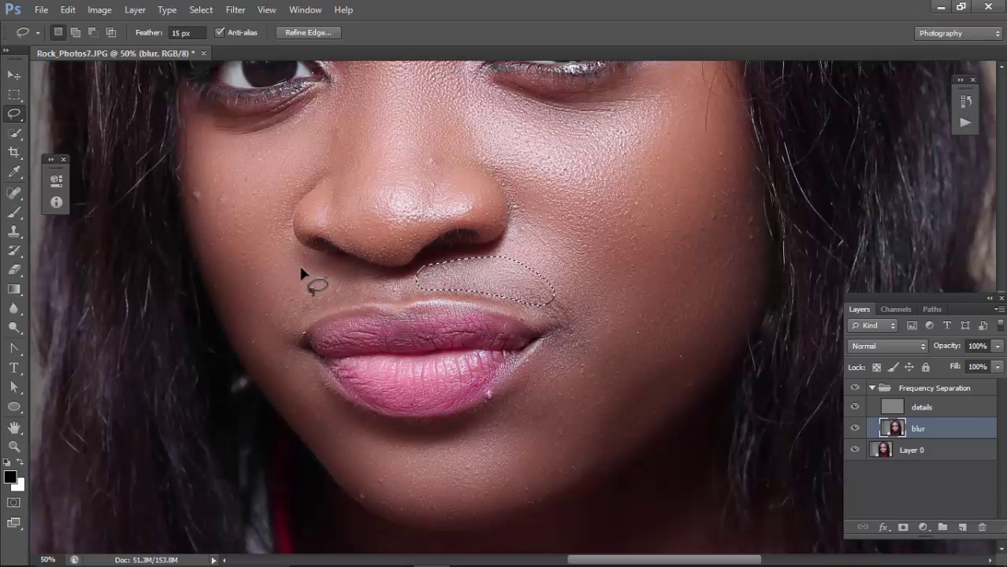
Lasso the skin between the left-hand nostril and the upper lip and reapply the last Gaussian Blur
drag(282, 249, 374, 287)
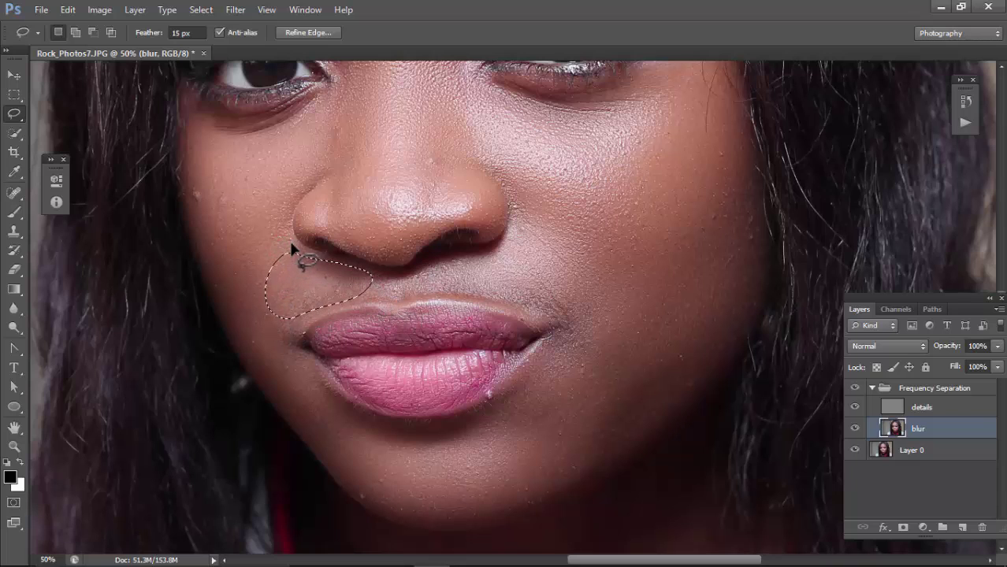
key(ctrl+alt+f)
key(Return)
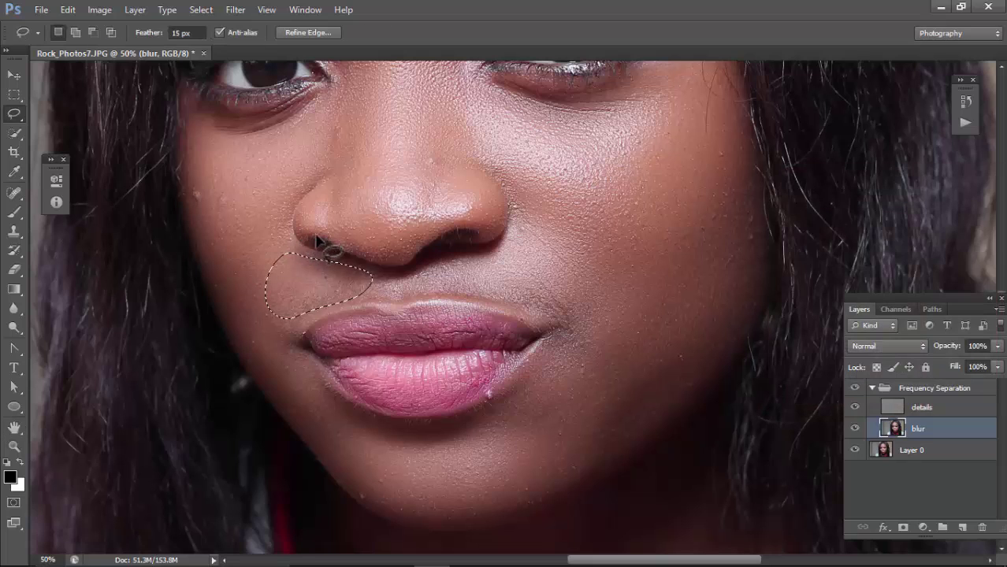
Deselect the area and hide the Frequency Separation group to compare the whole retouched face with the original
scroll(317, 243, up, 3)
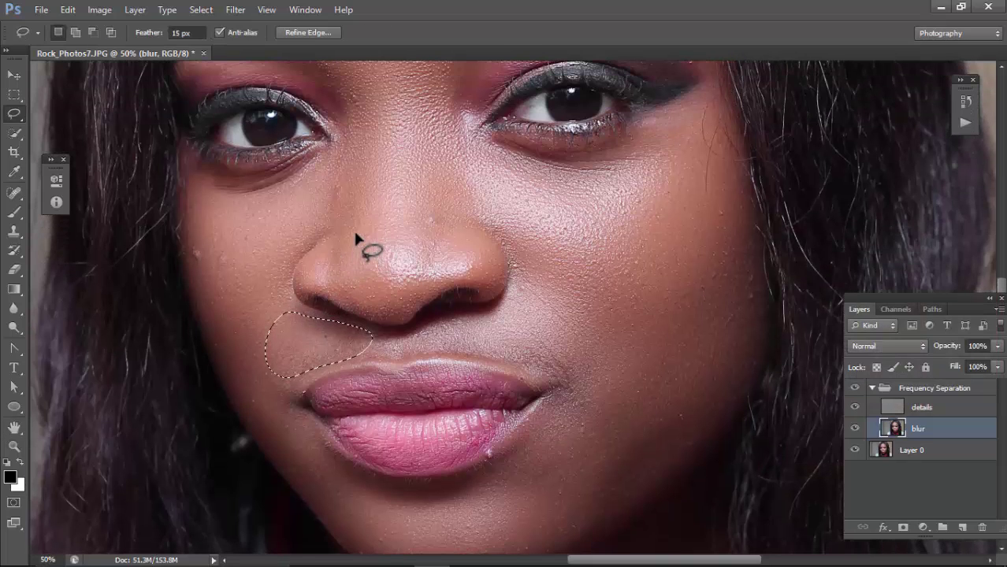
scroll(355, 236, up, 6)
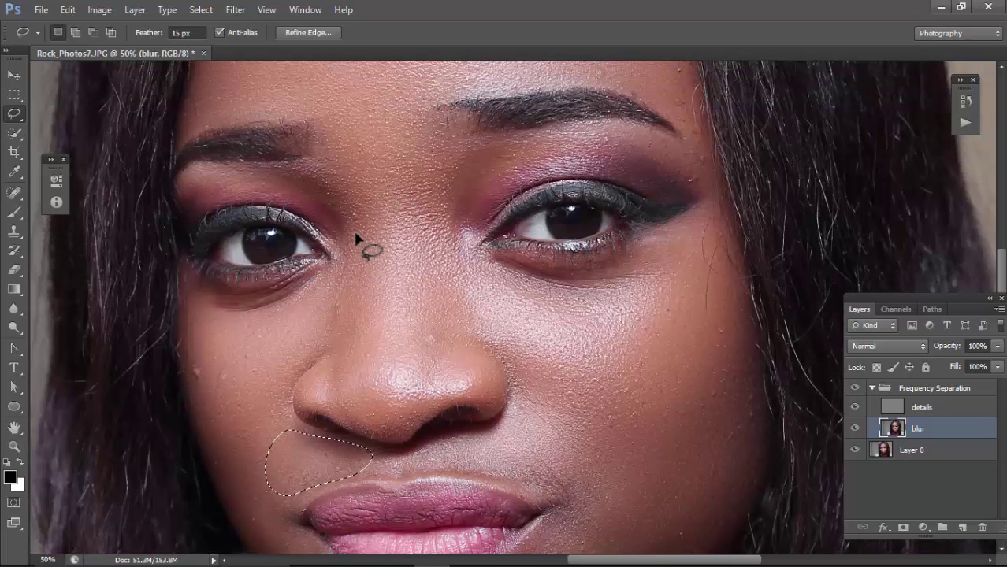
scroll(355, 236, up, 2)
scroll(355, 236, down, 2)
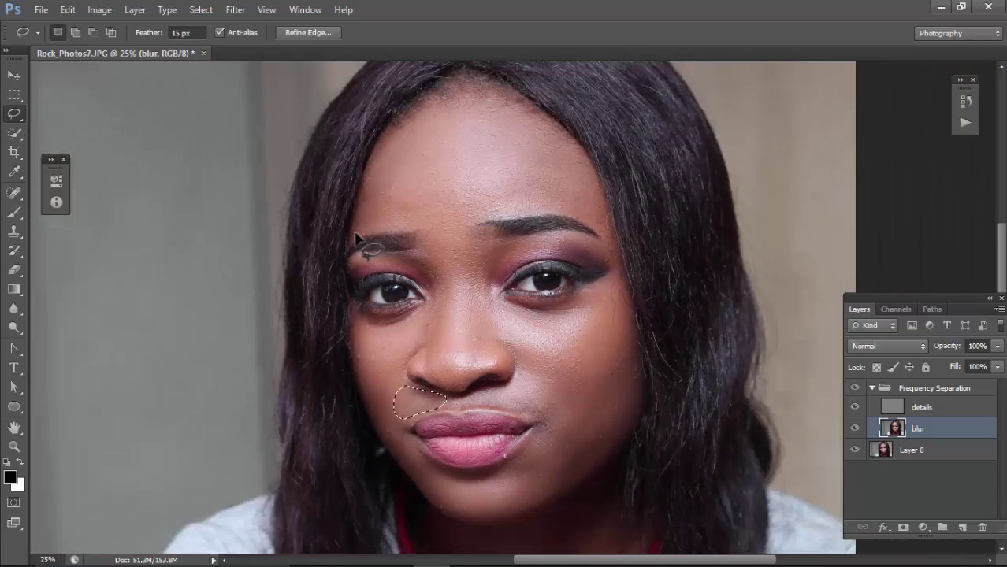
scroll(356, 237, down, 1)
scroll(355, 237, up, 1)
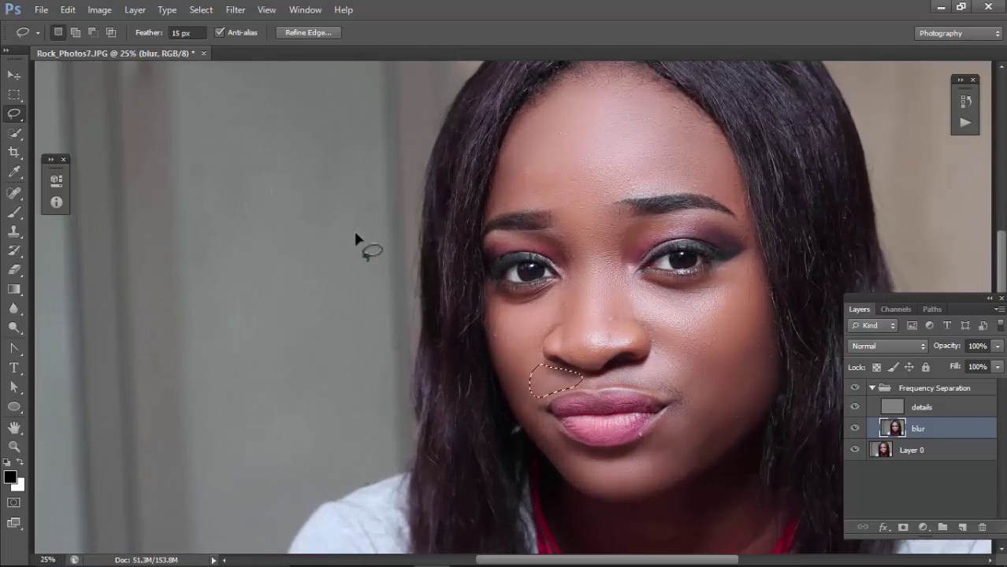
key(ctrl+d)
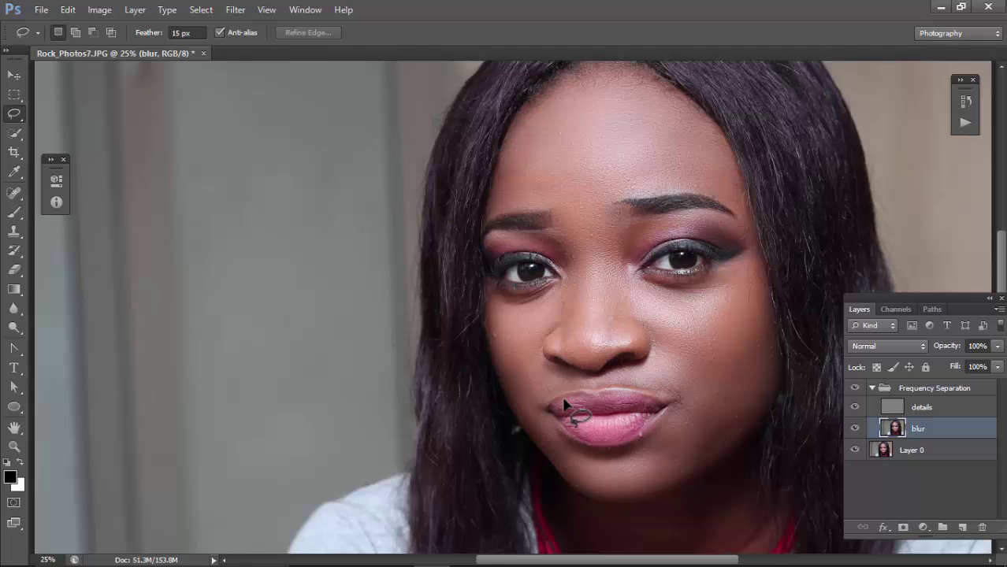
drag(607, 353, 461, 382)
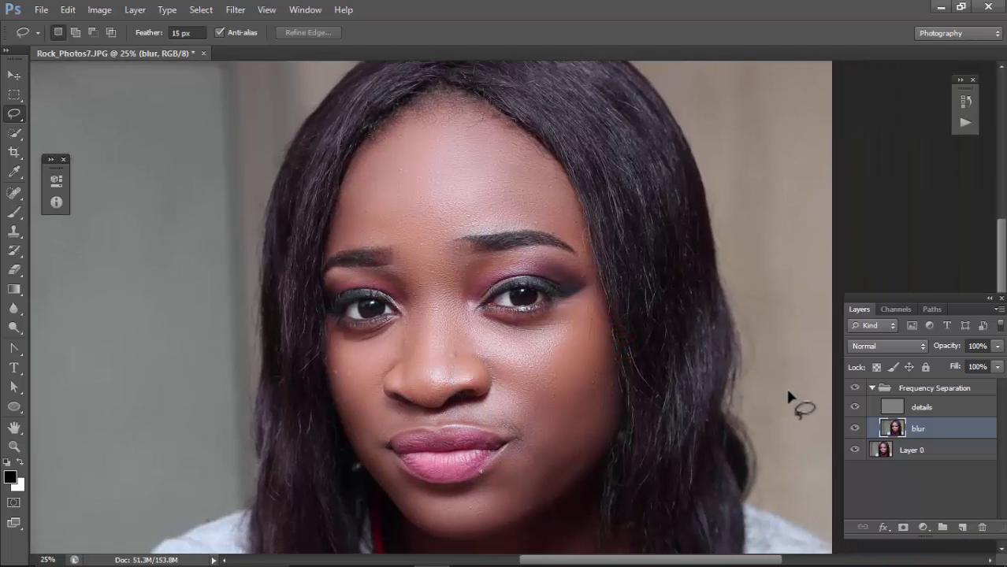
click(854, 389)
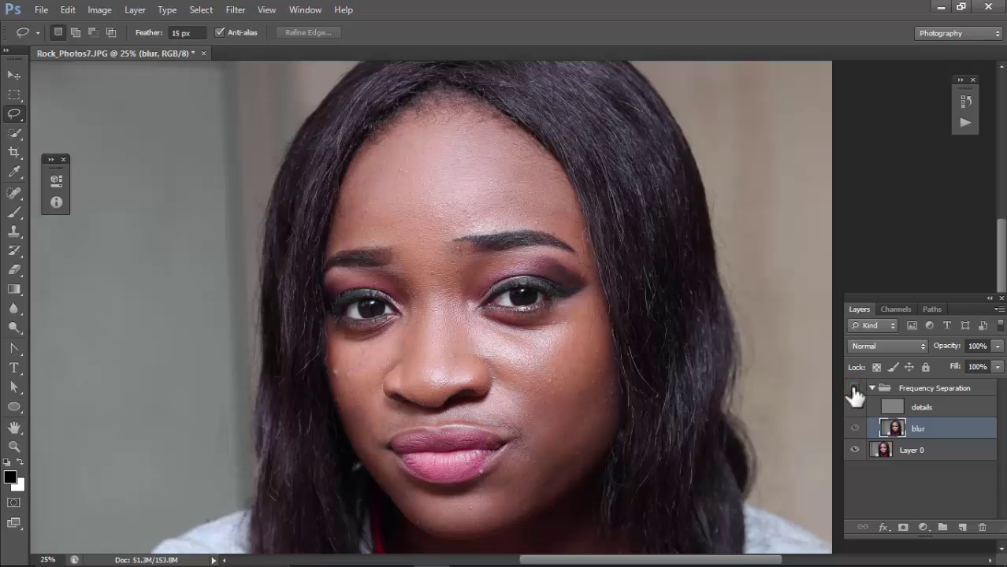
Toggle the Frequency Separation group's visibility to compare the smoothed face with the original, leaving the group shown
click(854, 389)
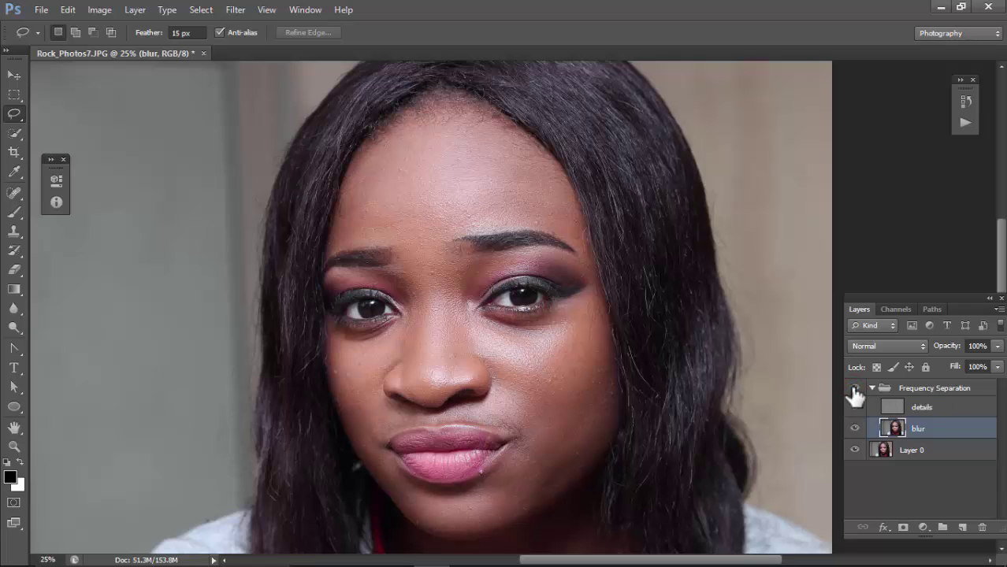
click(854, 390)
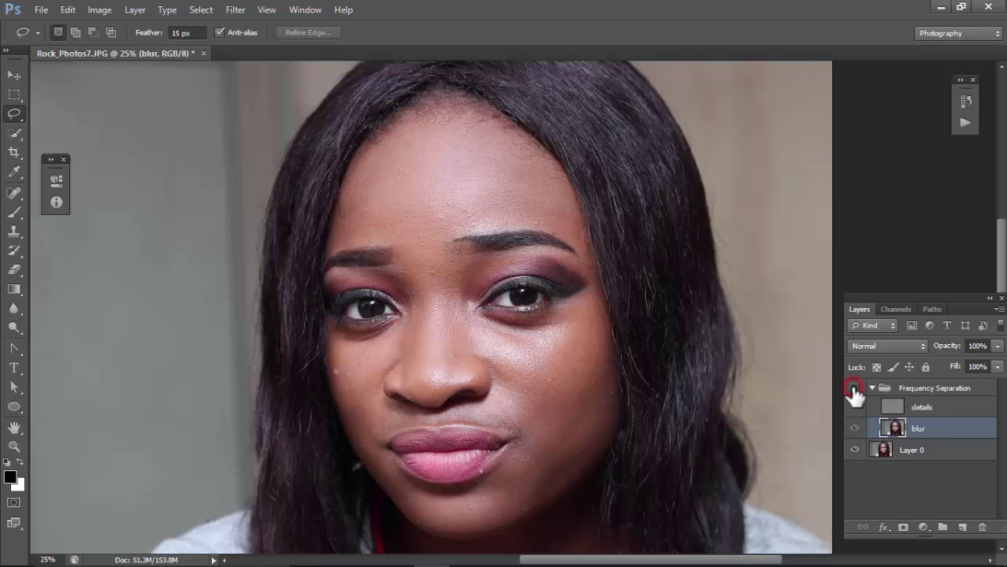
click(854, 389)
click(854, 389)
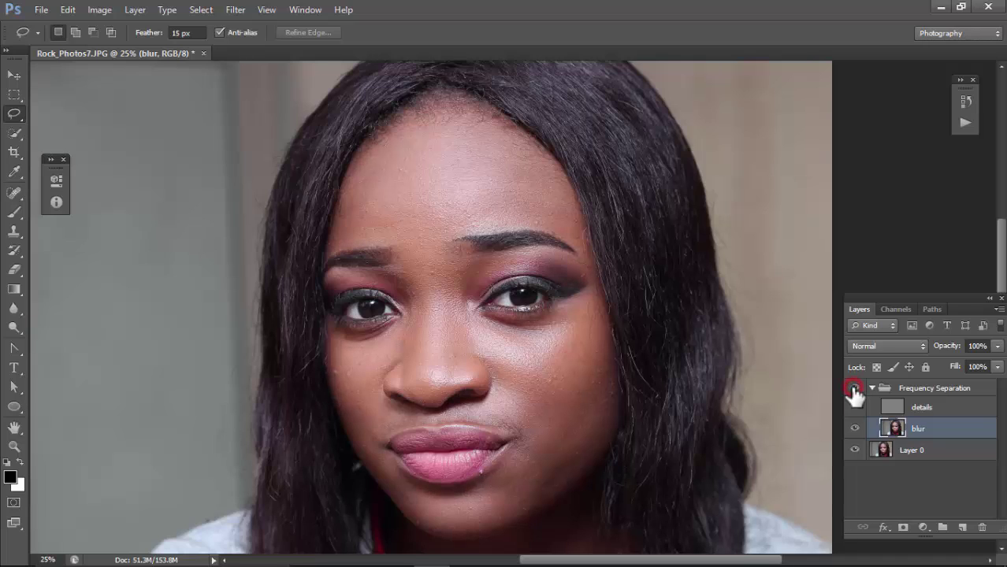
Select the details layer and activate the Clone Stamp with its sampling kept on Current Layer
click(918, 408)
click(854, 428)
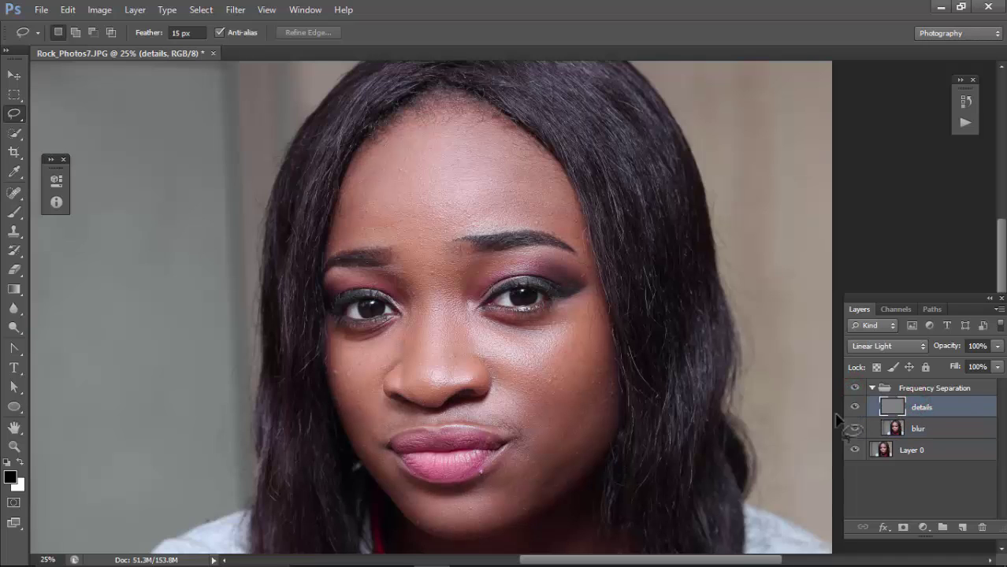
key(s)
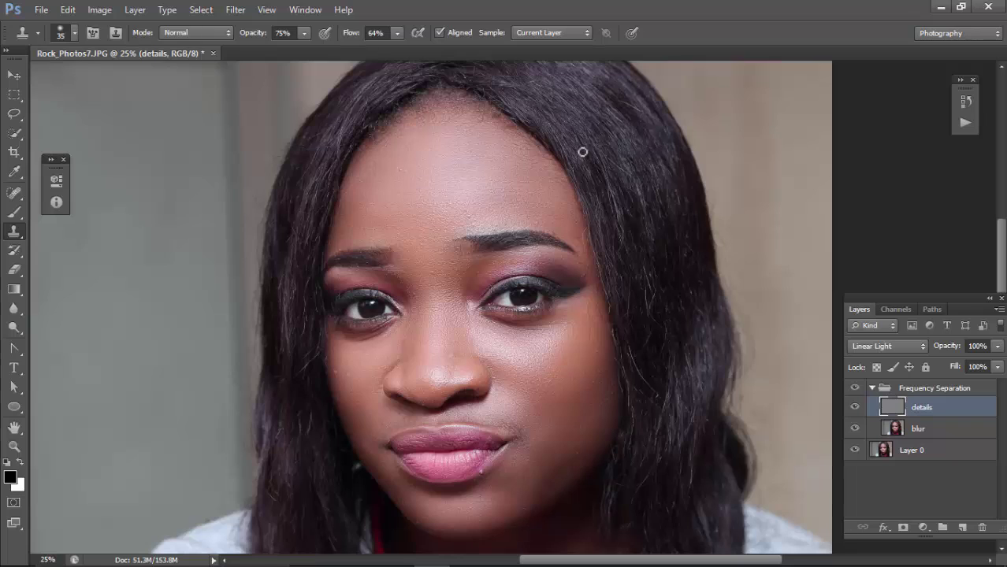
click(574, 32)
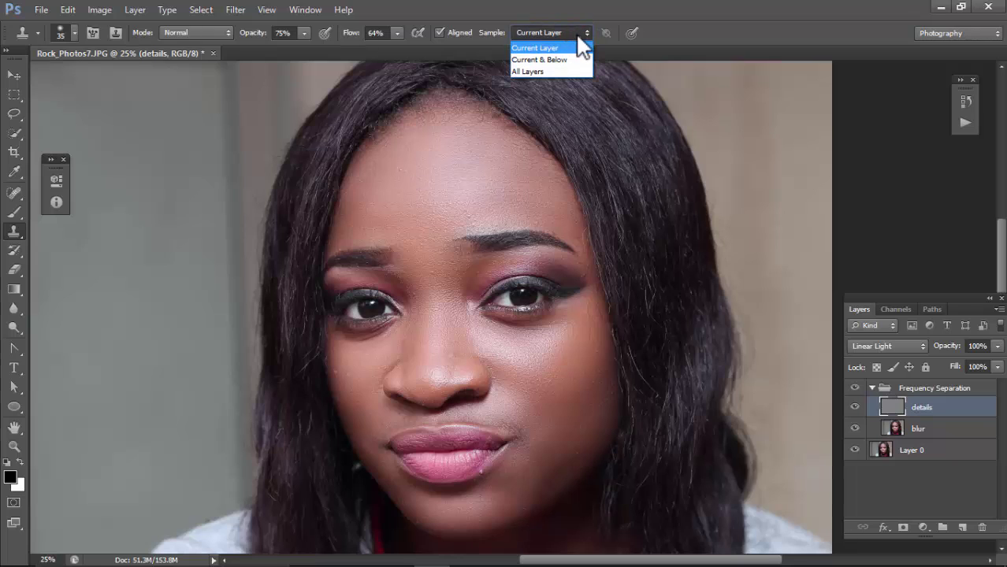
click(580, 31)
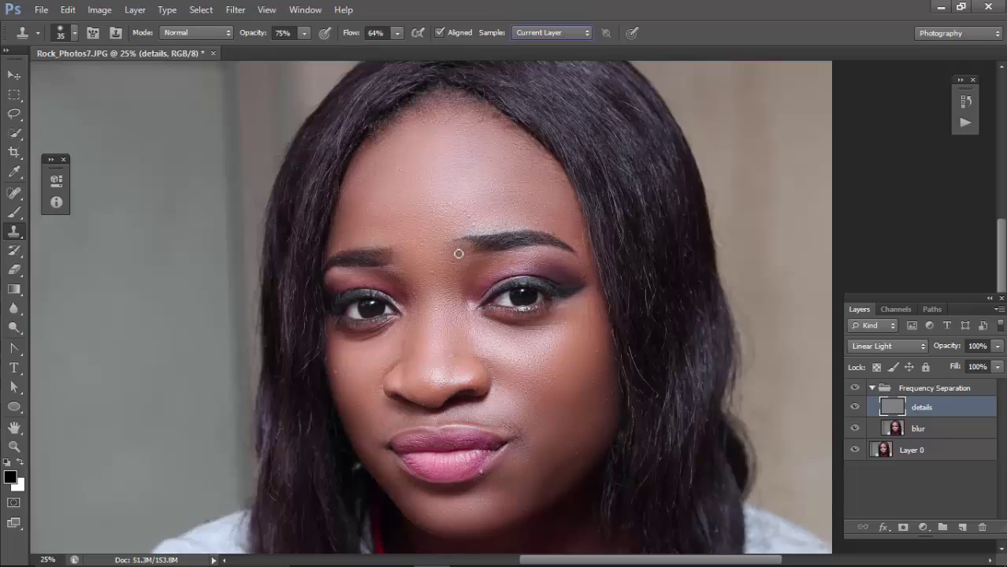
Clone clean skin texture over the bumps on the left-hand side of the forehead with a size 45 brush
scroll(459, 254, up, 3)
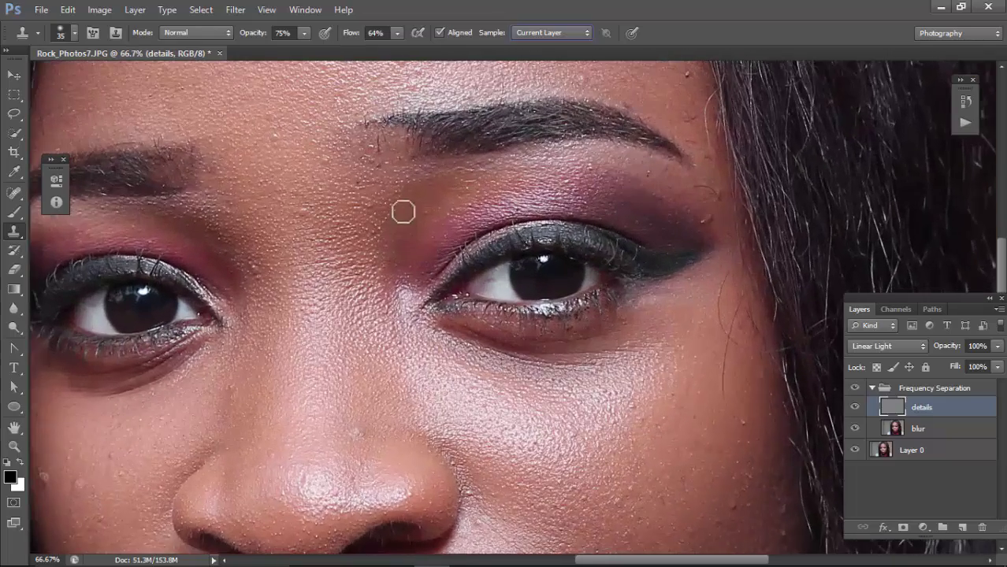
drag(408, 168, 453, 421)
mouse_move(362, 186)
mouse_down()
mouse_move(458, 240)
mouse_move(456, 299)
mouse_up()
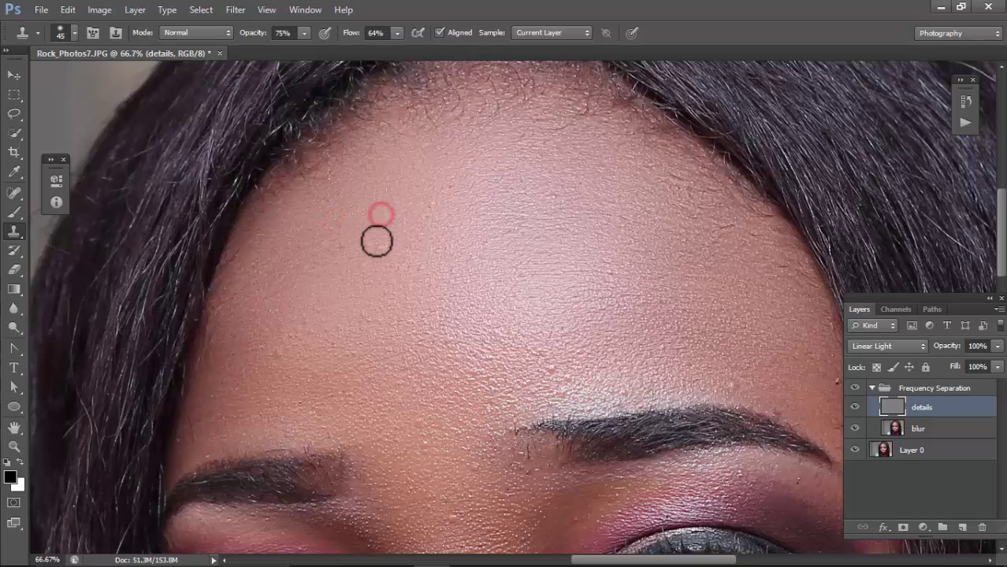
click(376, 219)
drag(329, 249, 321, 241)
drag(342, 326, 319, 227)
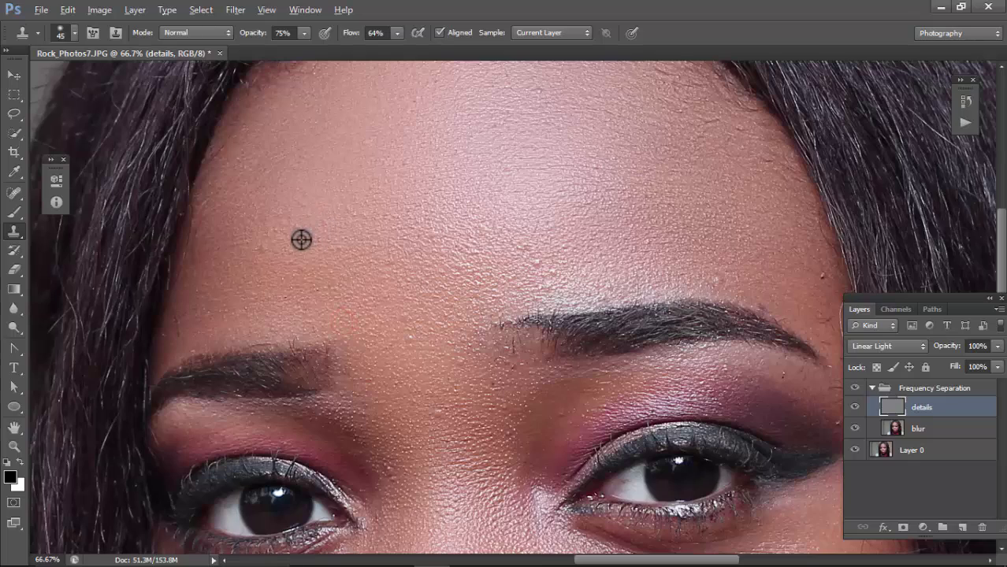
alt+click(300, 237)
click(260, 252)
Clone clean texture over the bumps in the middle of the forehead and above the right-hand eyebrow
drag(425, 253, 347, 230)
click(326, 223)
click(390, 234)
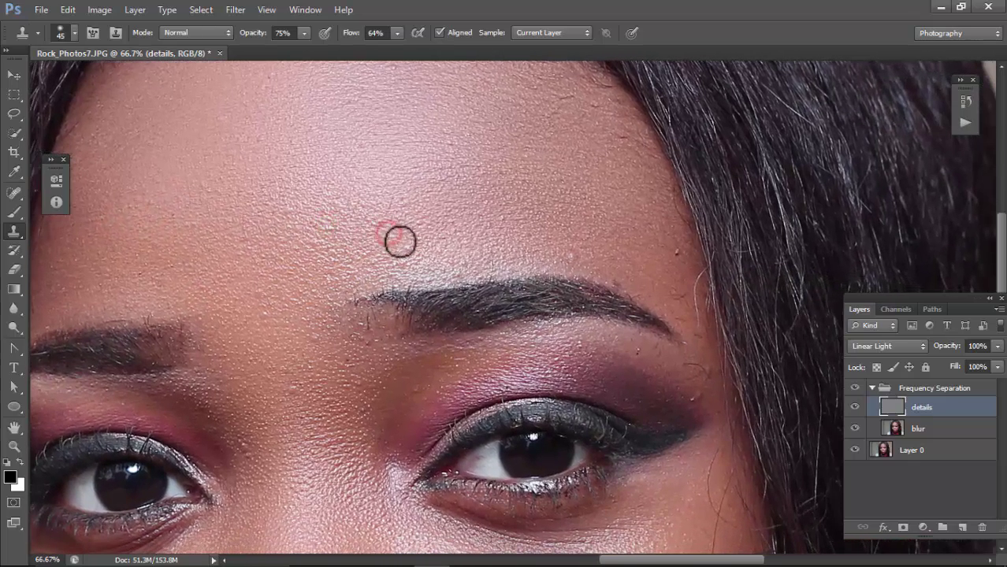
click(409, 260)
click(467, 189)
click(497, 218)
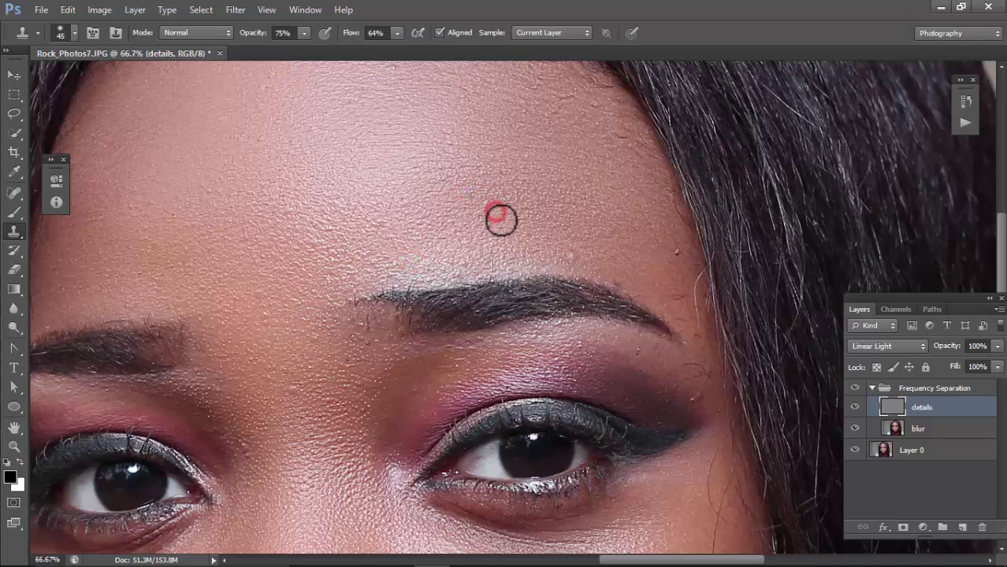
click(572, 252)
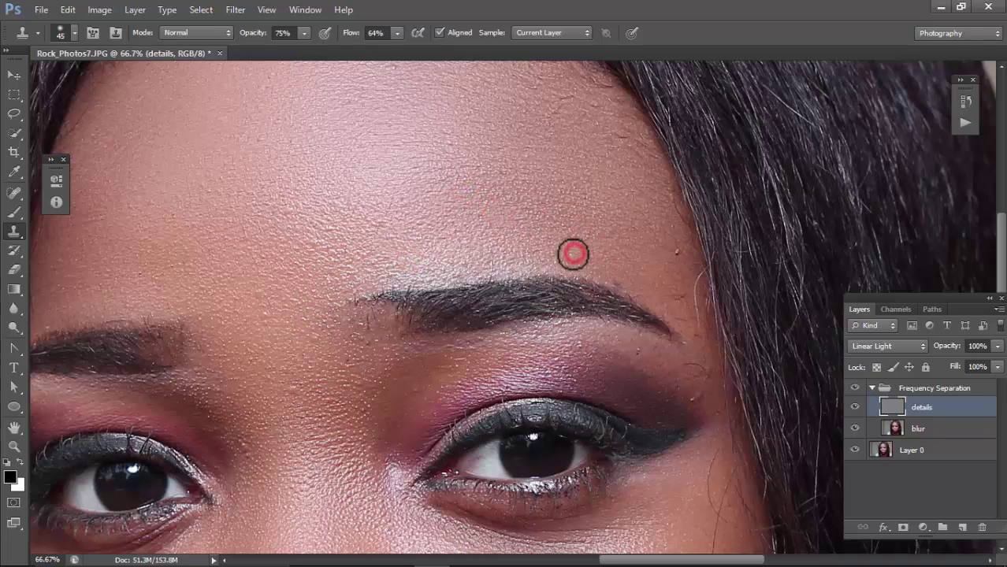
click(622, 242)
alt+click(667, 251)
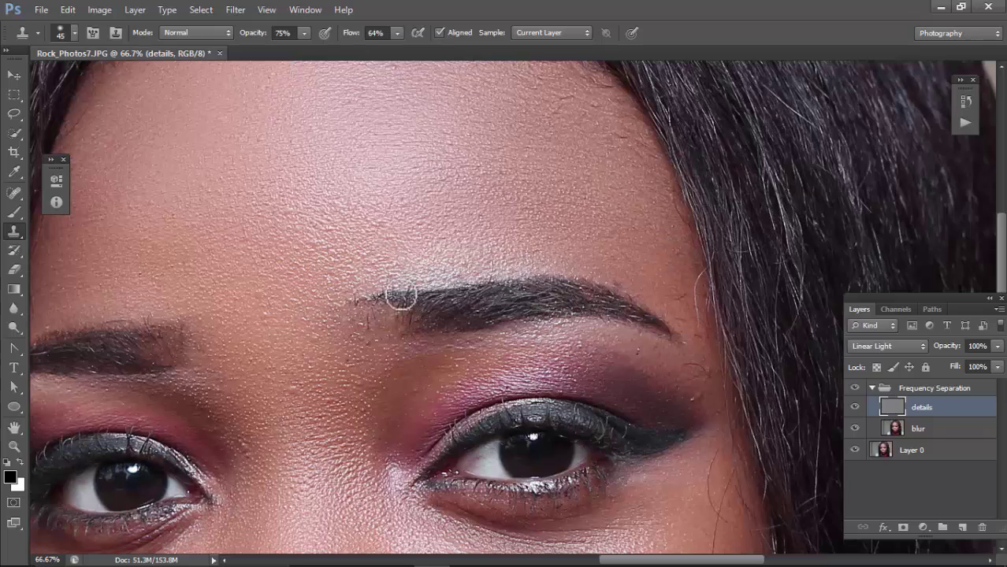
Clone away the stray hairs at the inner end of the right-hand eyebrow and the bumps between the brows
alt+click(365, 297)
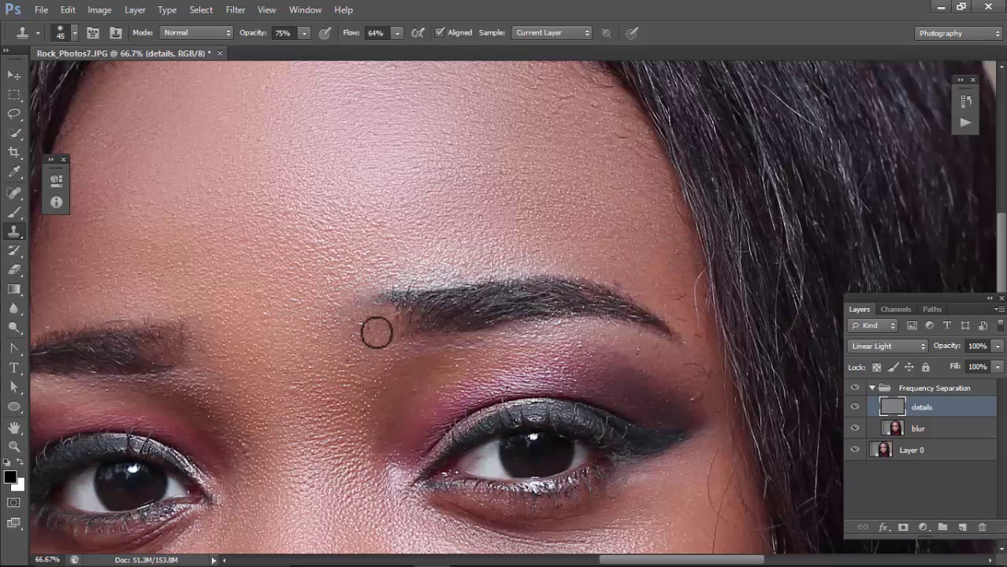
click(371, 317)
click(289, 306)
click(314, 342)
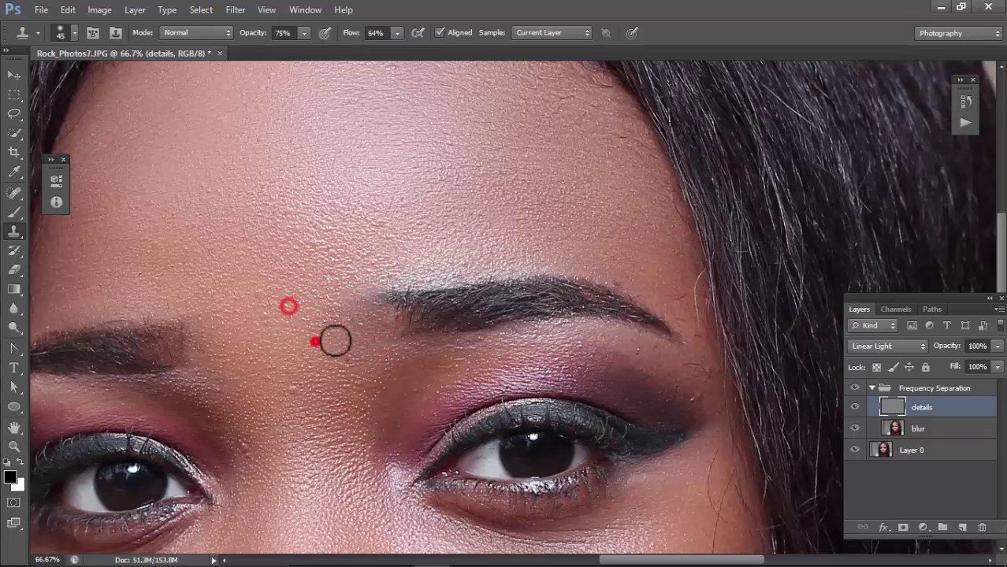
alt+click(290, 385)
click(321, 379)
Clone out the small spots between the outer end of the right-hand eyebrow and the eyeliner wing
mouse_move(291, 337)
mouse_down()
mouse_move(259, 316)
mouse_move(228, 265)
mouse_up()
alt+click(598, 307)
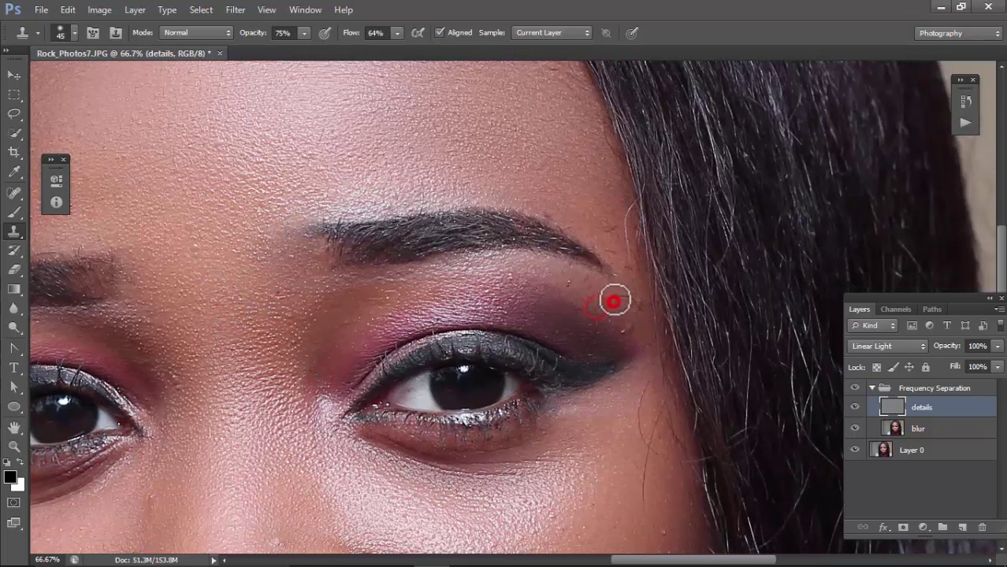
alt+click(602, 296)
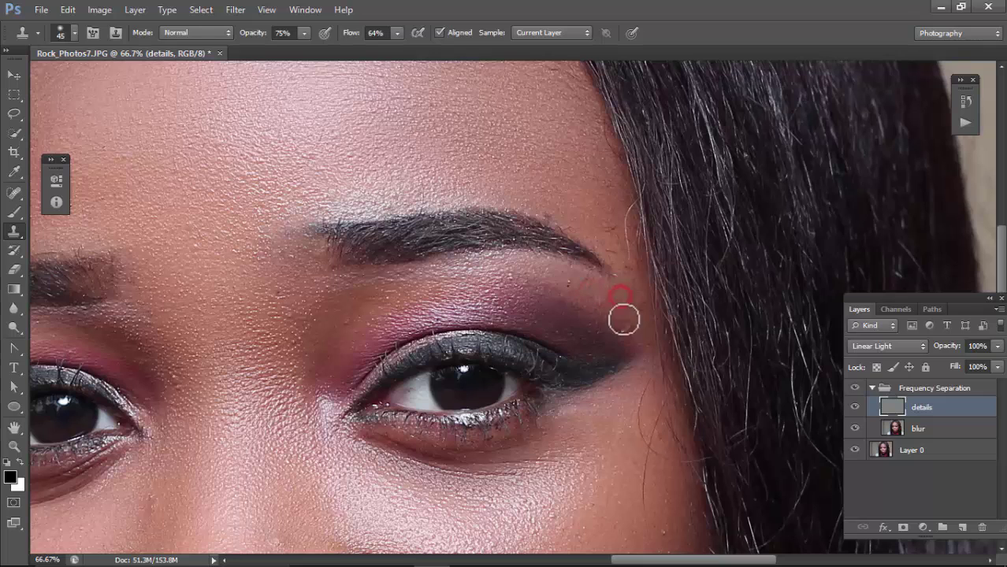
drag(622, 317, 631, 320)
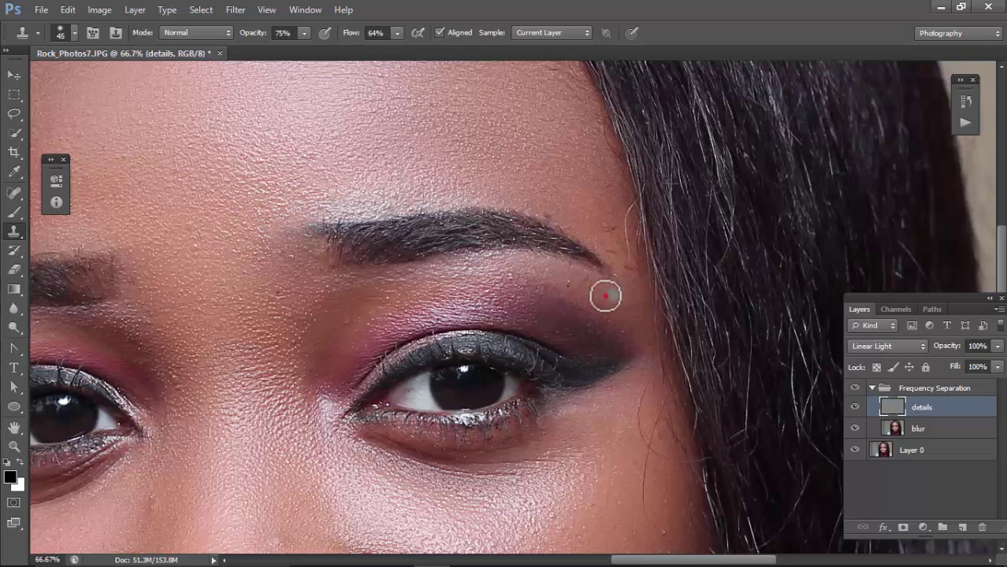
click(603, 293)
click(568, 283)
Clone smooth texture over the bumps beside the inner end of the left-hand eyebrow and between the brows
drag(286, 308, 454, 259)
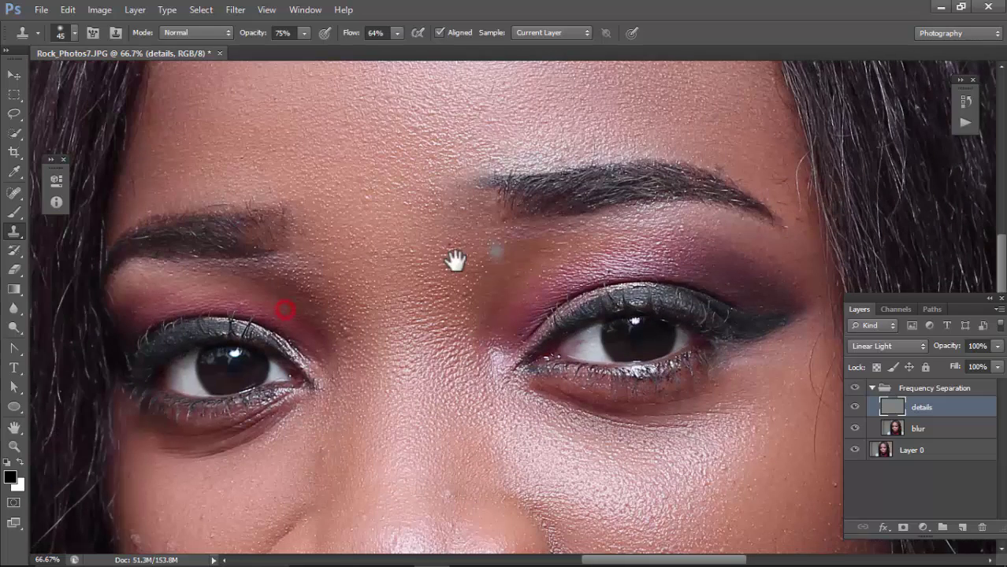
alt+click(349, 301)
click(352, 326)
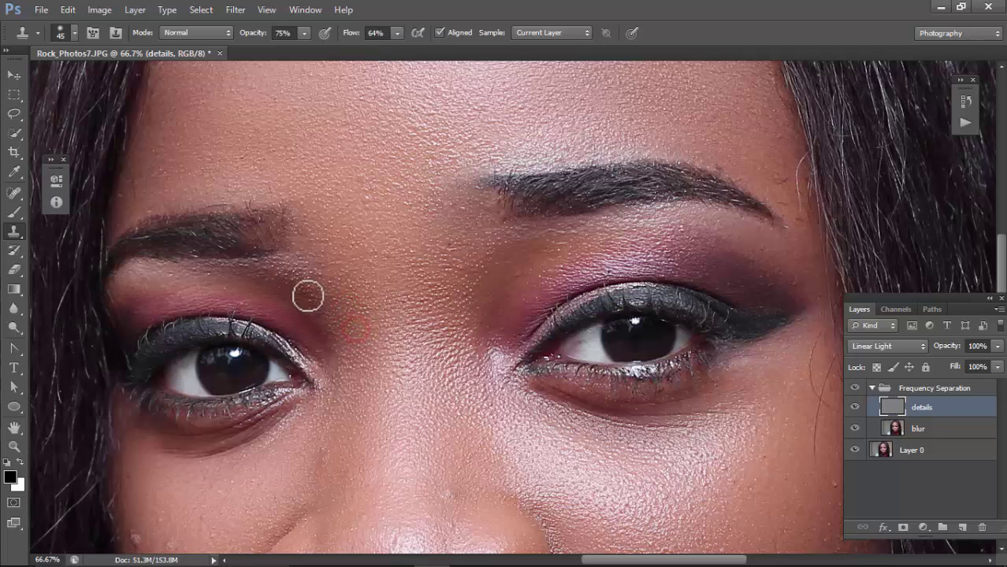
click(321, 274)
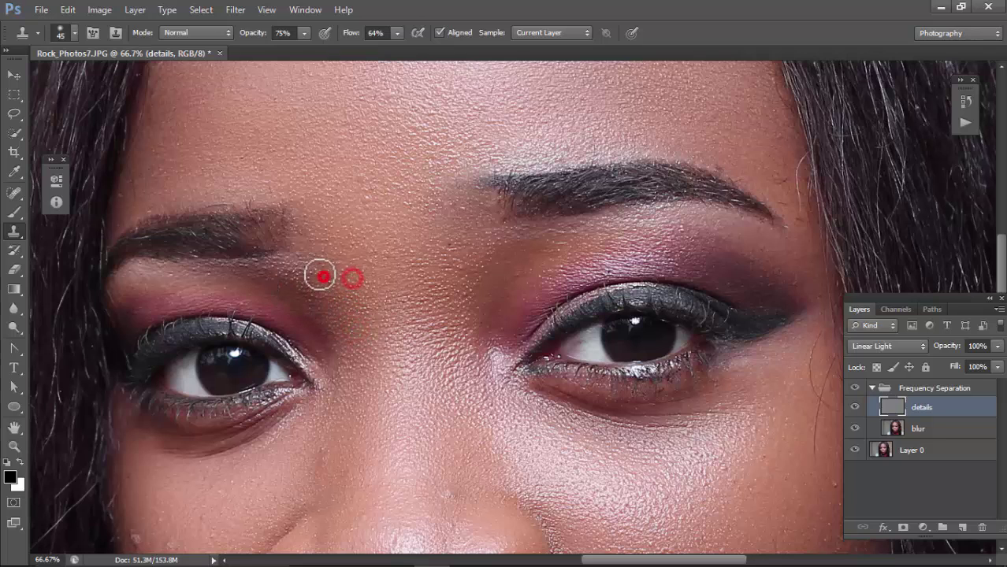
click(353, 167)
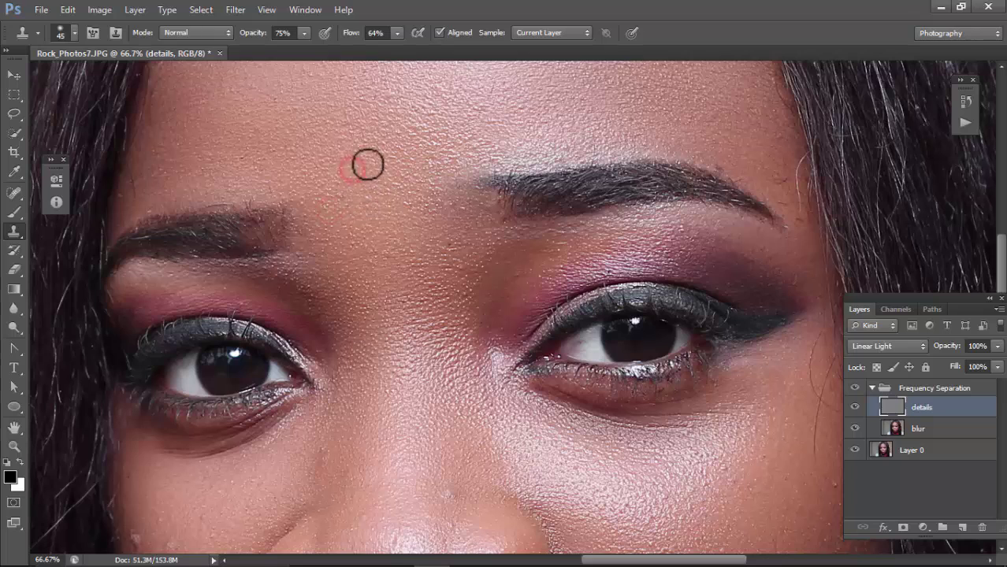
click(378, 218)
Clone clean texture over the blemishes on the bridge of the nose and above the nose tip
drag(422, 304, 432, 168)
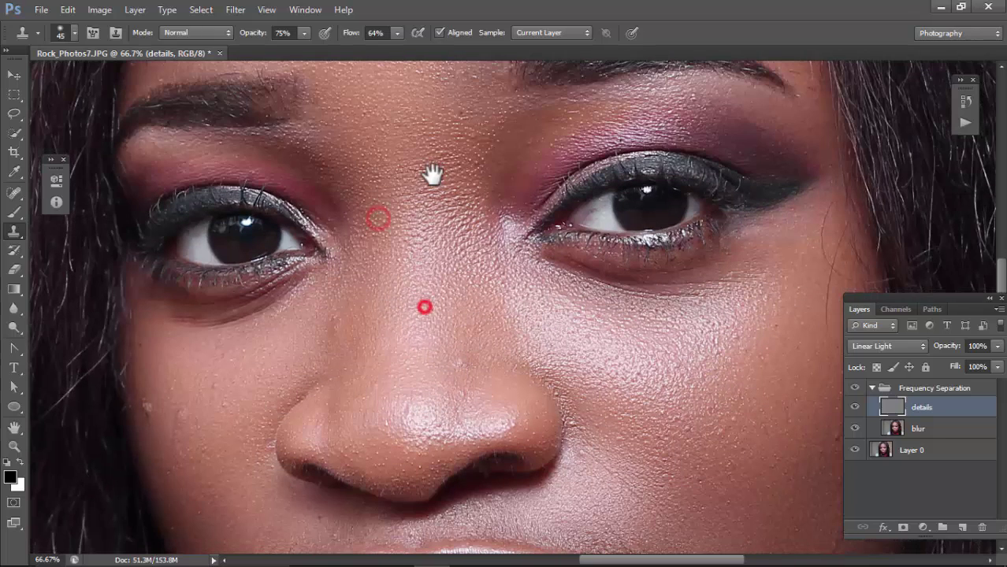
click(469, 146)
click(525, 145)
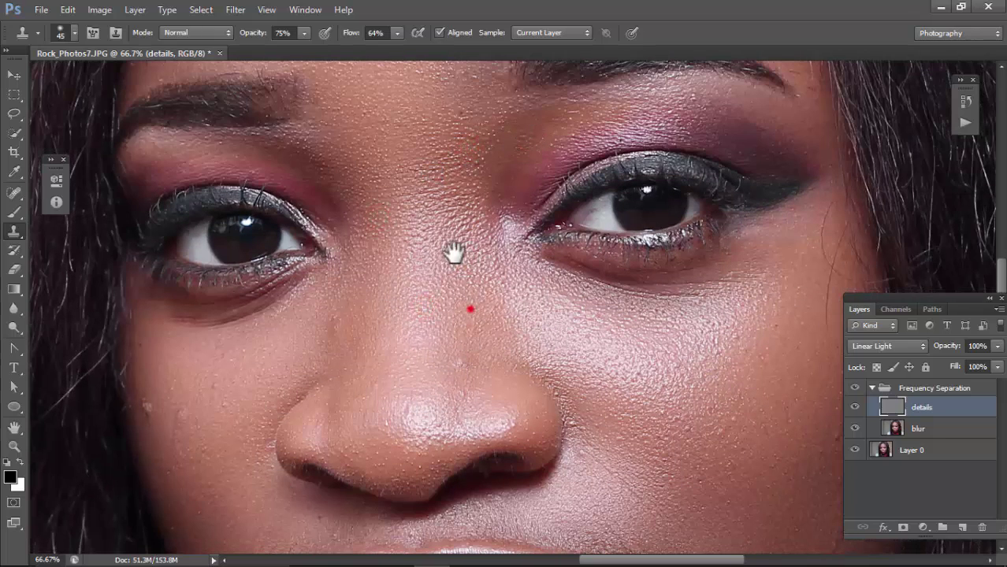
drag(470, 308, 450, 204)
click(401, 258)
click(434, 257)
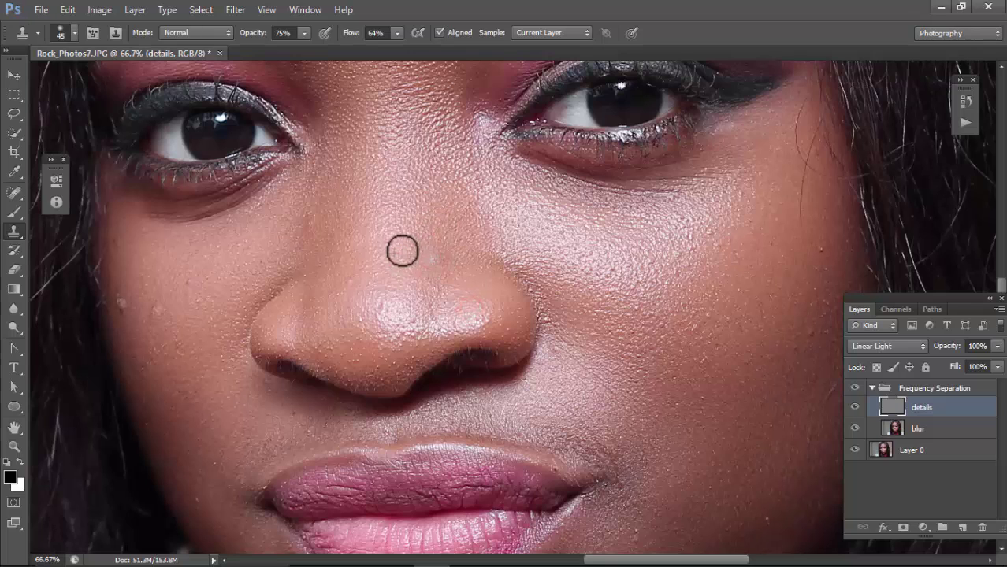
alt+click(477, 249)
click(436, 256)
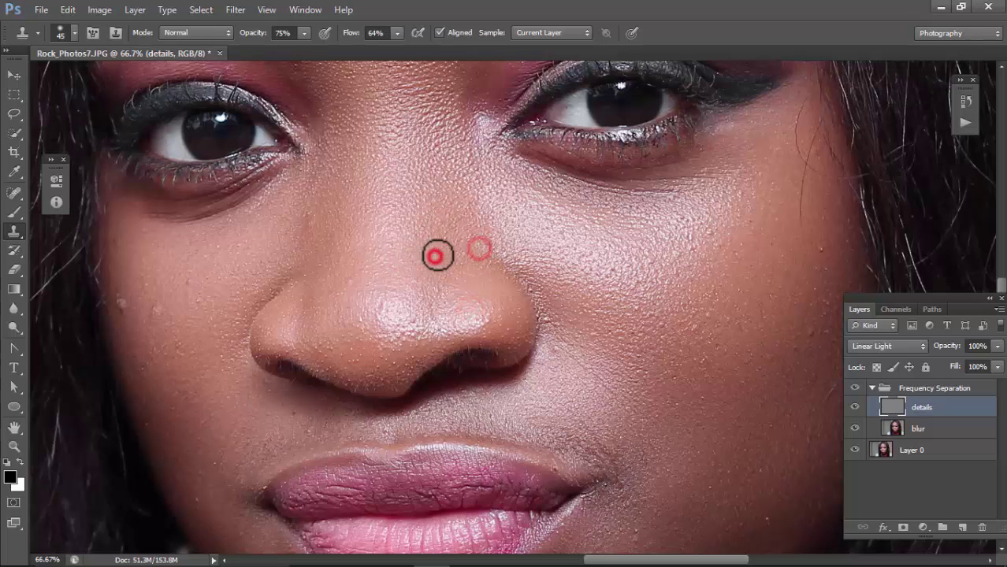
alt+click(323, 283)
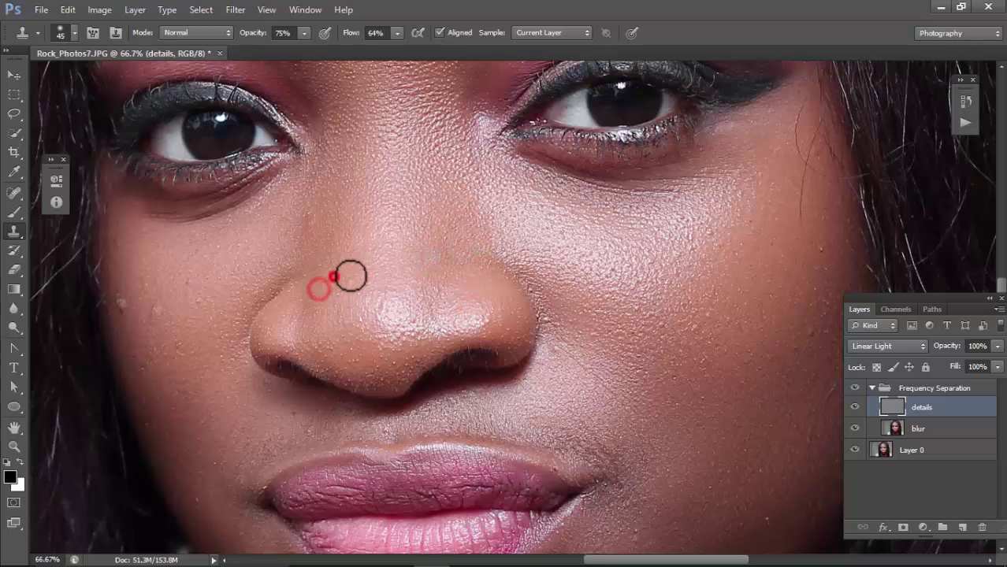
Clone nearby clean skin over the raised blemishes on the left-hand cheek and beside the nose
alt+click(280, 230)
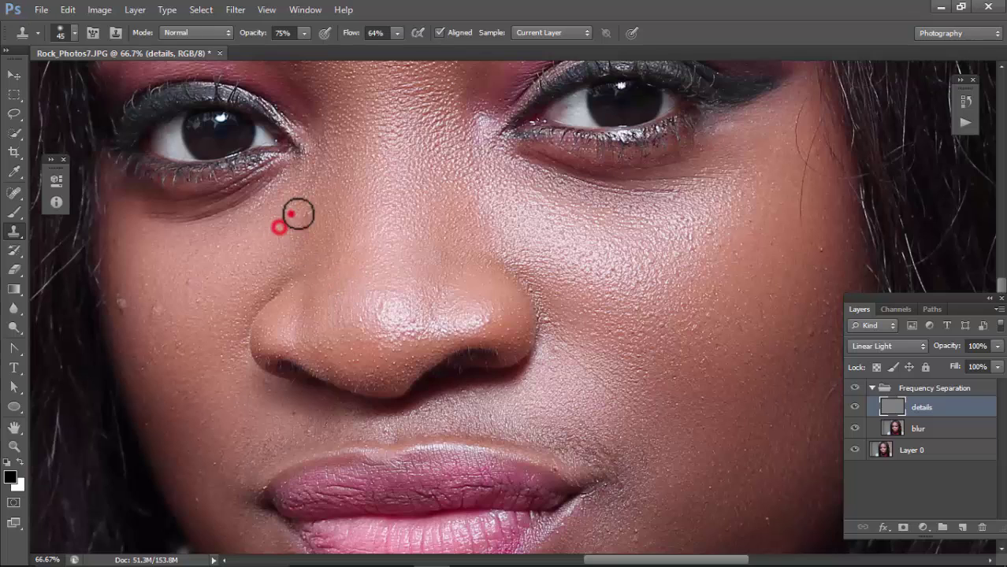
click(221, 268)
alt+click(193, 285)
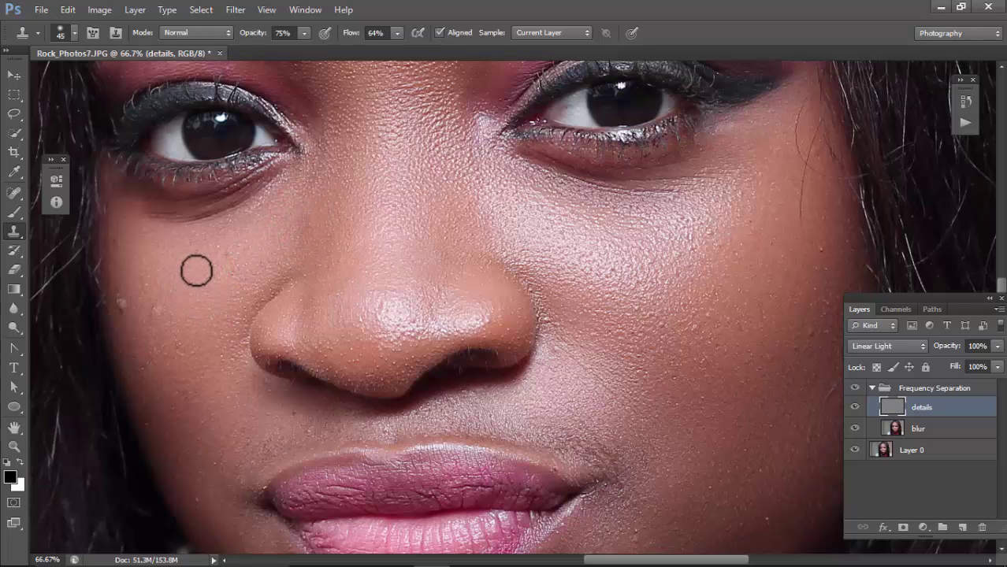
click(160, 300)
click(126, 300)
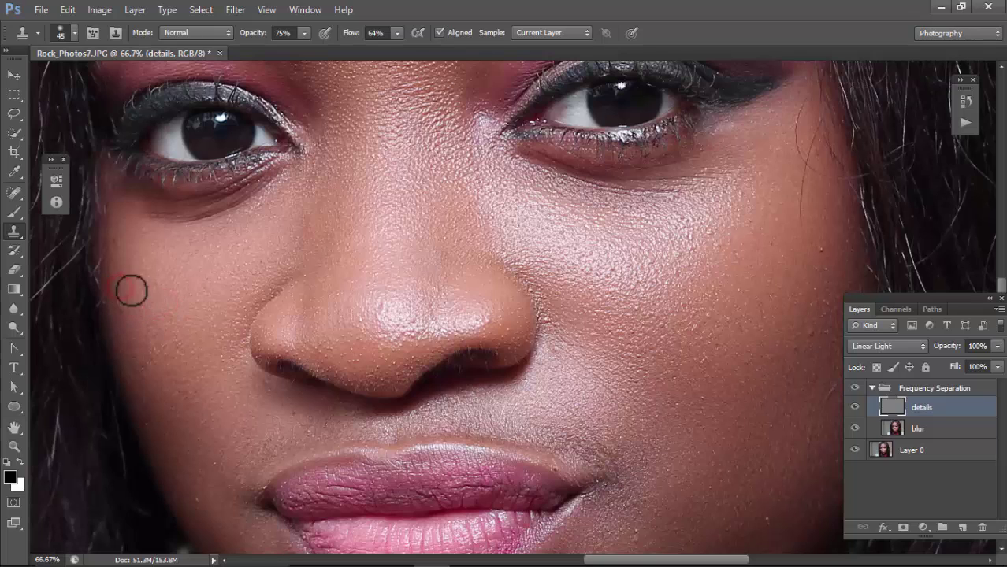
alt+click(138, 272)
click(116, 292)
Clone clean cheek texture over the remaining spots and creases beneath the left-hand eye
alt+click(130, 260)
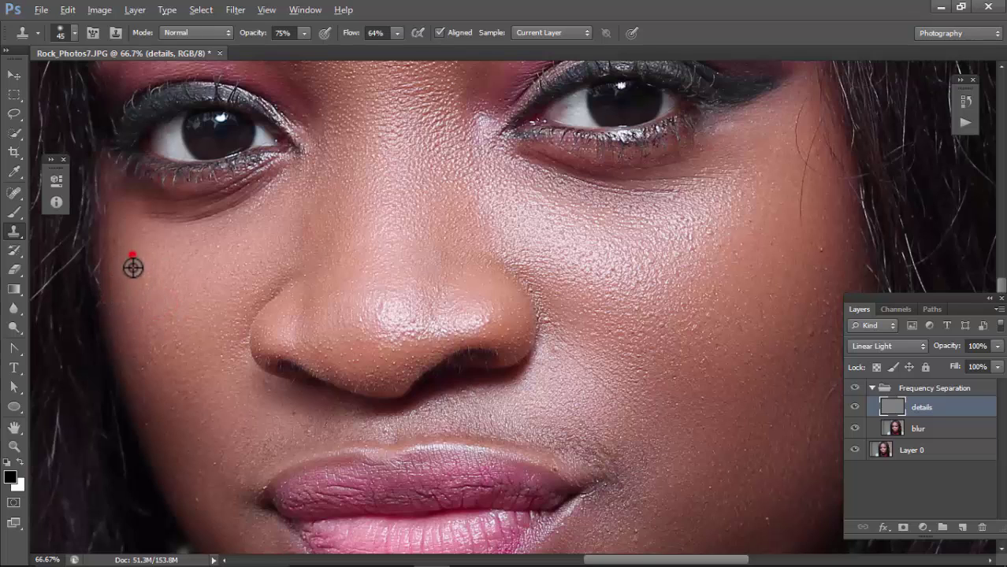
click(166, 266)
alt+click(157, 261)
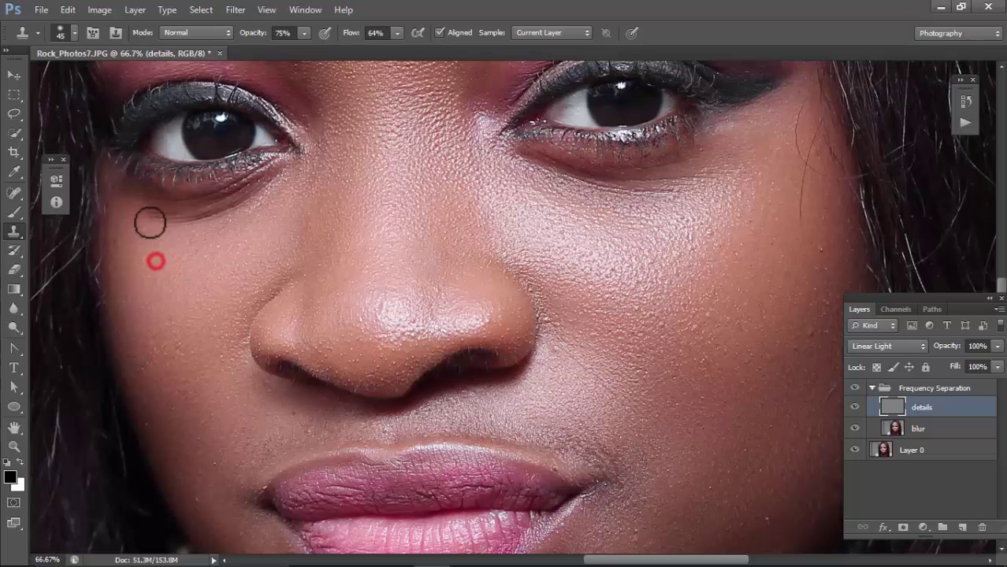
click(152, 214)
click(170, 216)
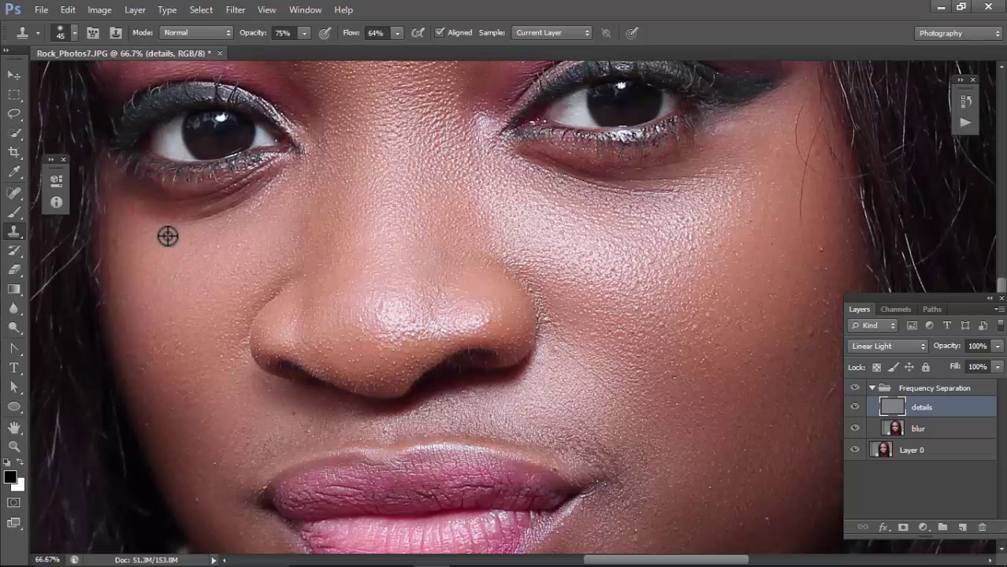
alt+click(166, 236)
click(201, 222)
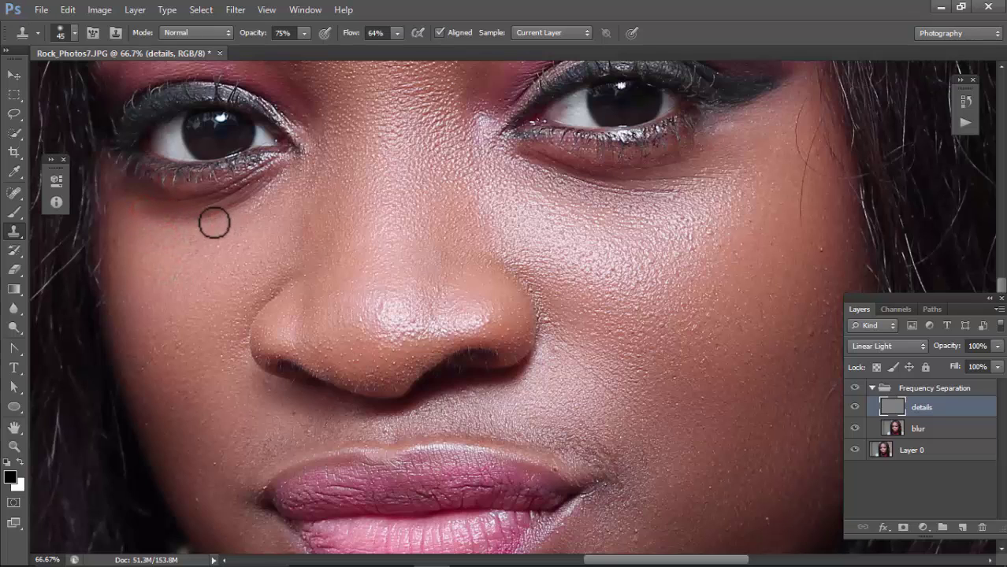
Clone clean skin texture over the remaining marks beneath the inner corner of the left-hand eye
click(271, 184)
alt+click(231, 247)
click(247, 210)
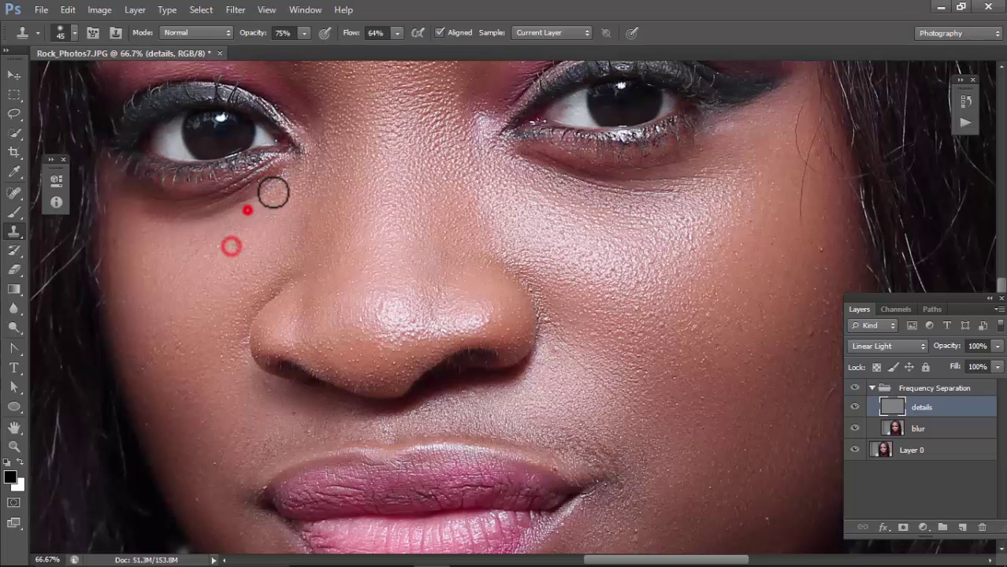
Clone nearby smooth texture over the spots on the outer part of the right-hand cheek near the hair
mouse_move(259, 250)
mouse_down()
mouse_move(269, 173)
mouse_move(158, 94)
mouse_up()
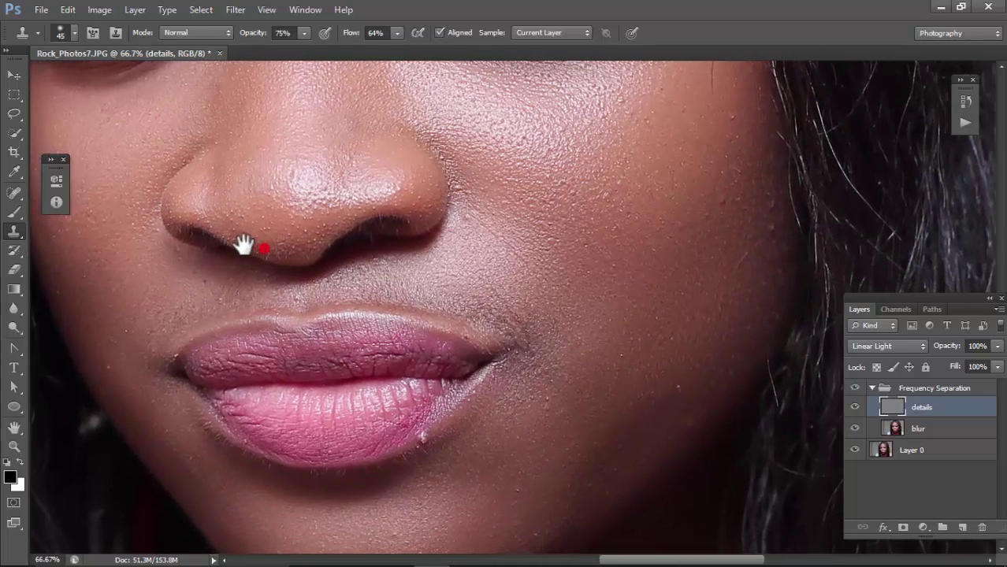
alt+click(640, 220)
click(701, 190)
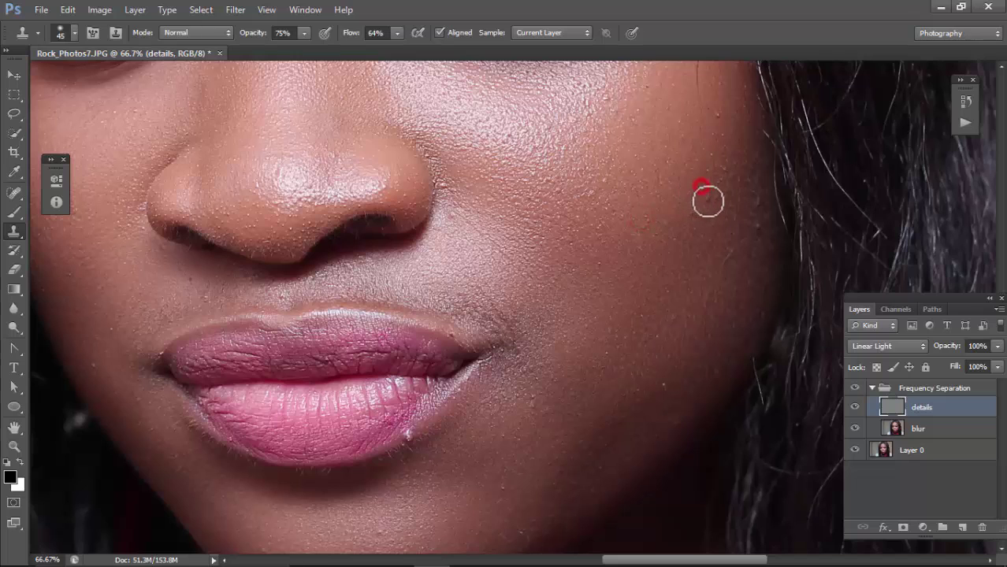
drag(693, 154, 673, 202)
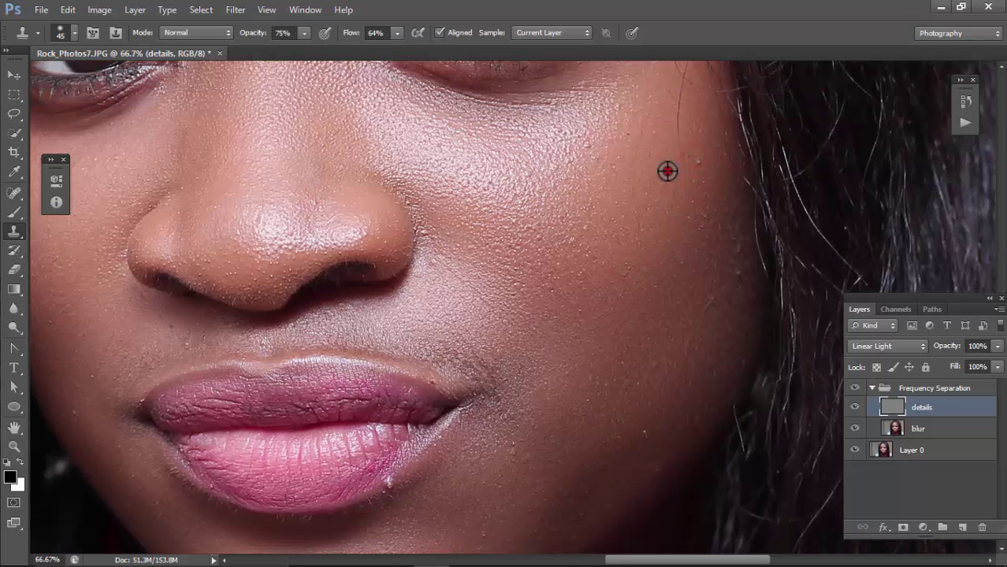
click(677, 167)
click(694, 156)
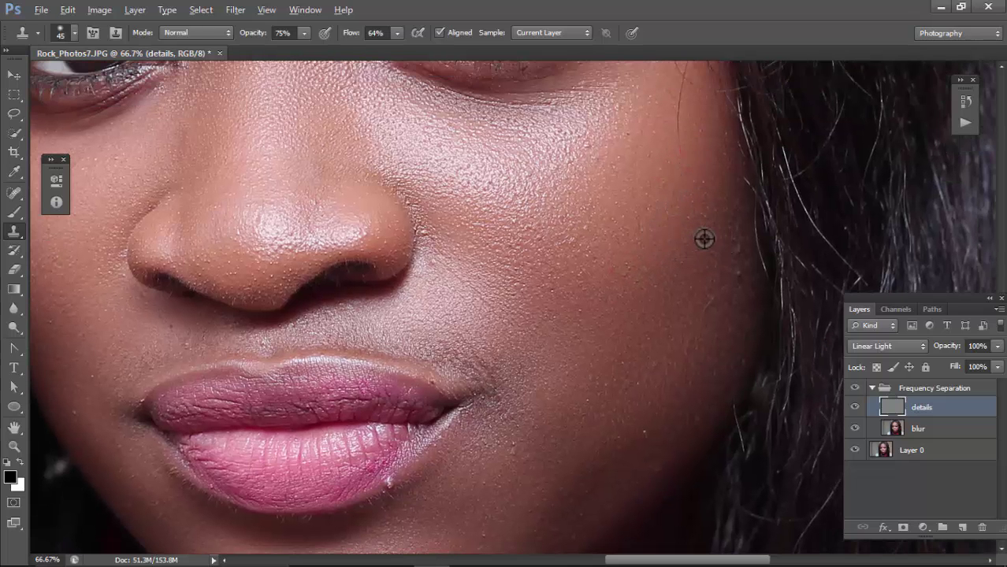
click(732, 259)
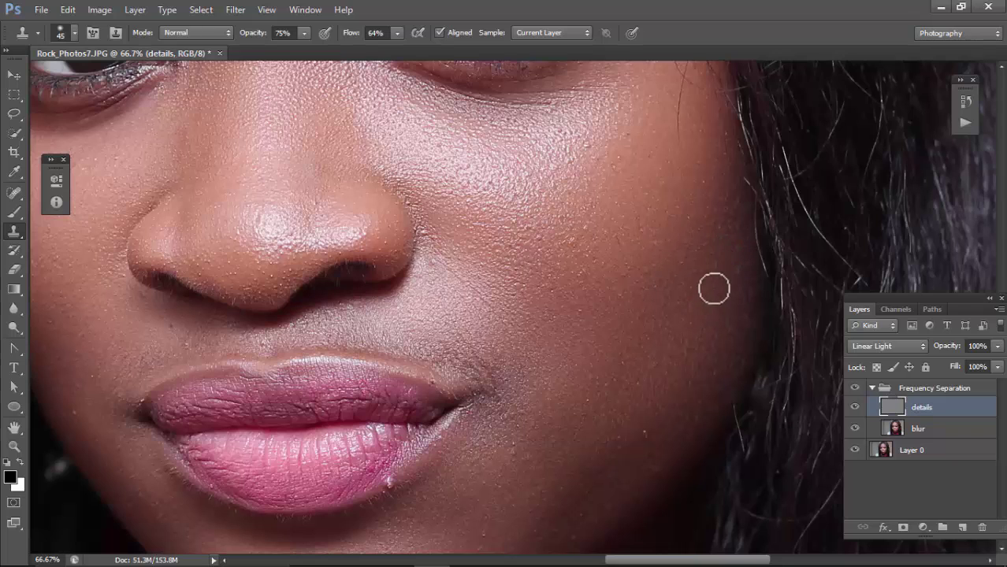
Clone clean texture over the blemishes on the lower right-hand cheek and toward the jaw
drag(706, 315, 641, 224)
alt+click(632, 206)
click(676, 217)
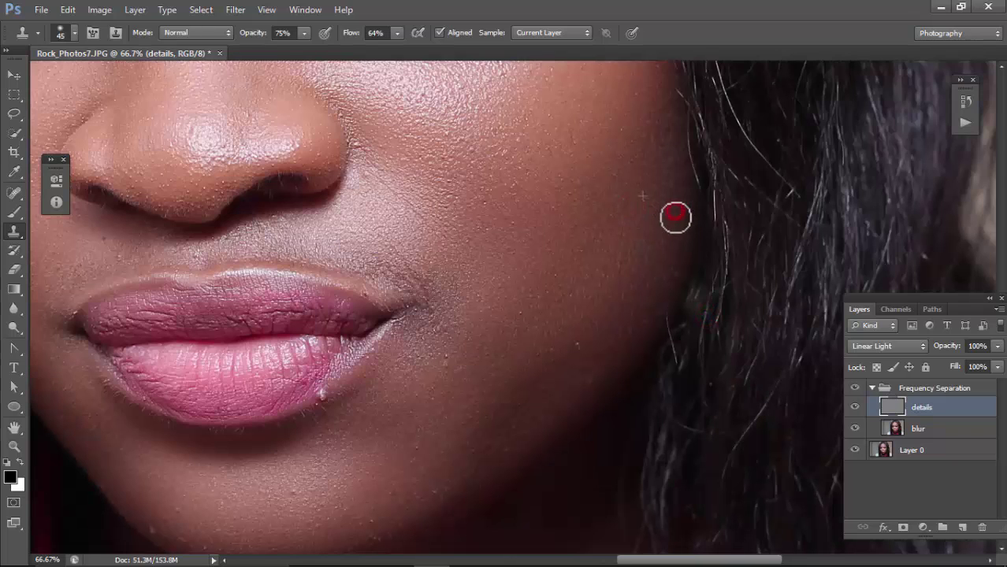
alt+click(544, 289)
click(564, 324)
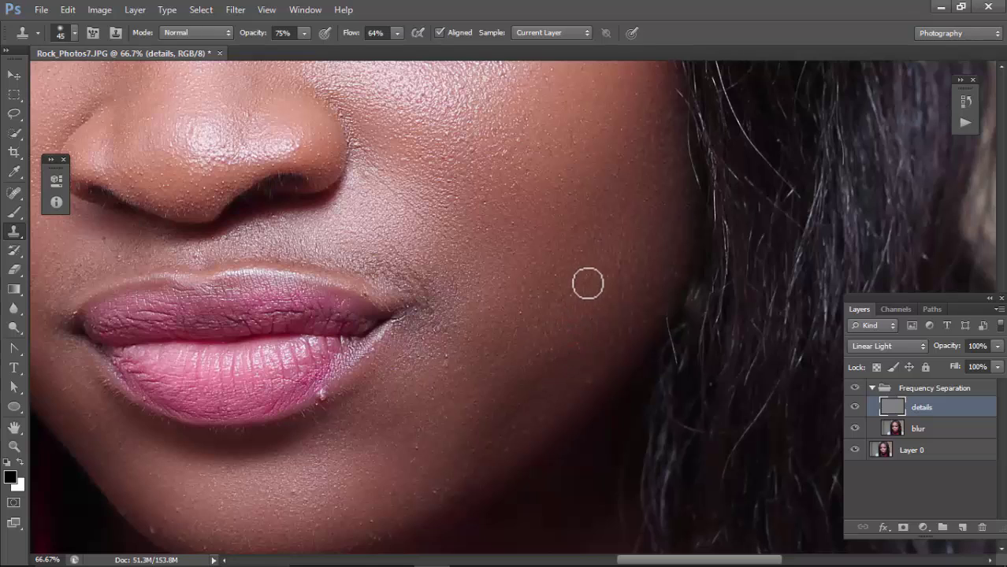
Clone over the bright bump at the right-hand edge of the lower lip and the skin just below it
mouse_move(344, 399)
mouse_down()
mouse_move(317, 394)
mouse_move(324, 406)
mouse_up()
click(323, 408)
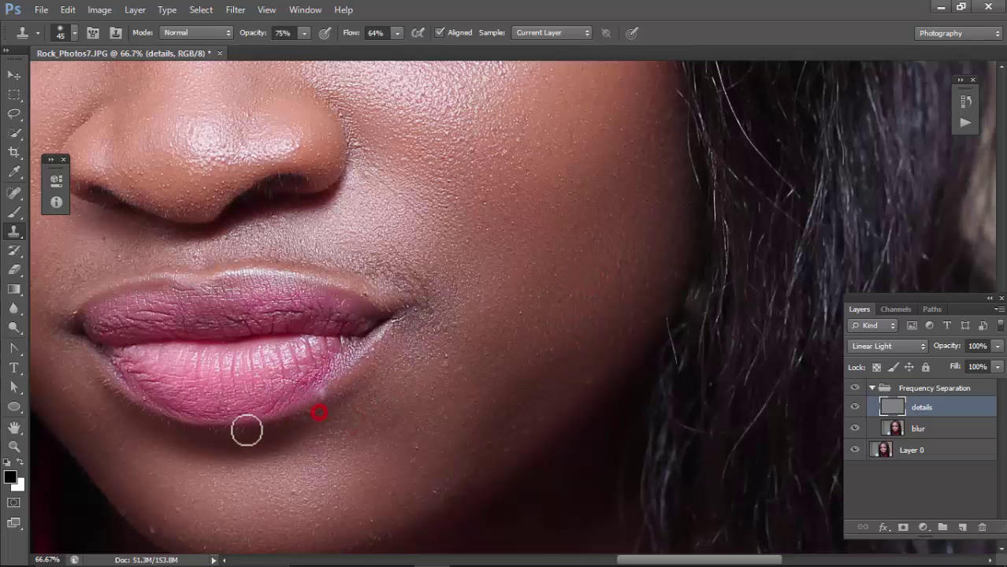
click(334, 407)
click(363, 416)
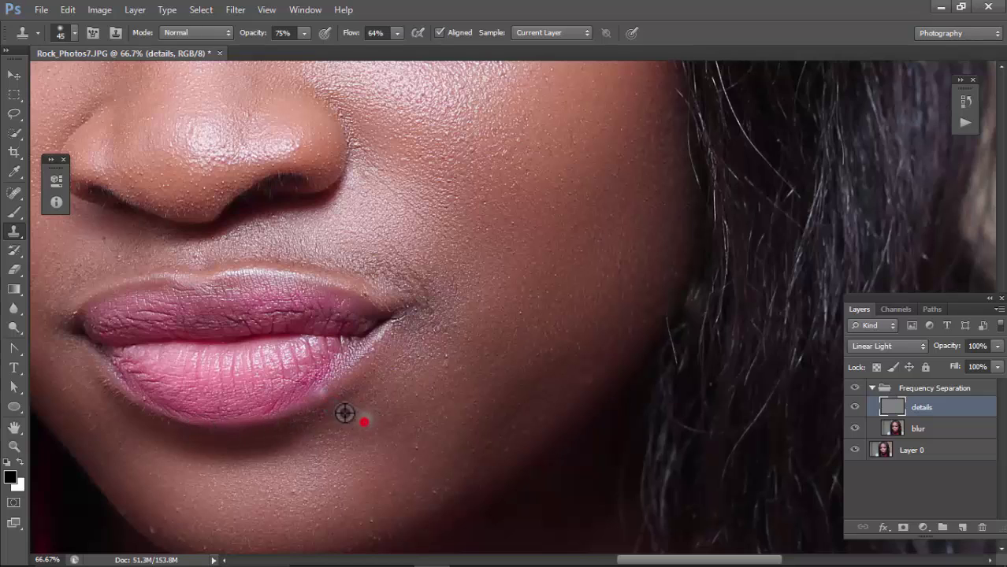
Clone smooth skin texture over the blemishes on the right-hand side and middle of the chin
alt+click(417, 391)
click(393, 450)
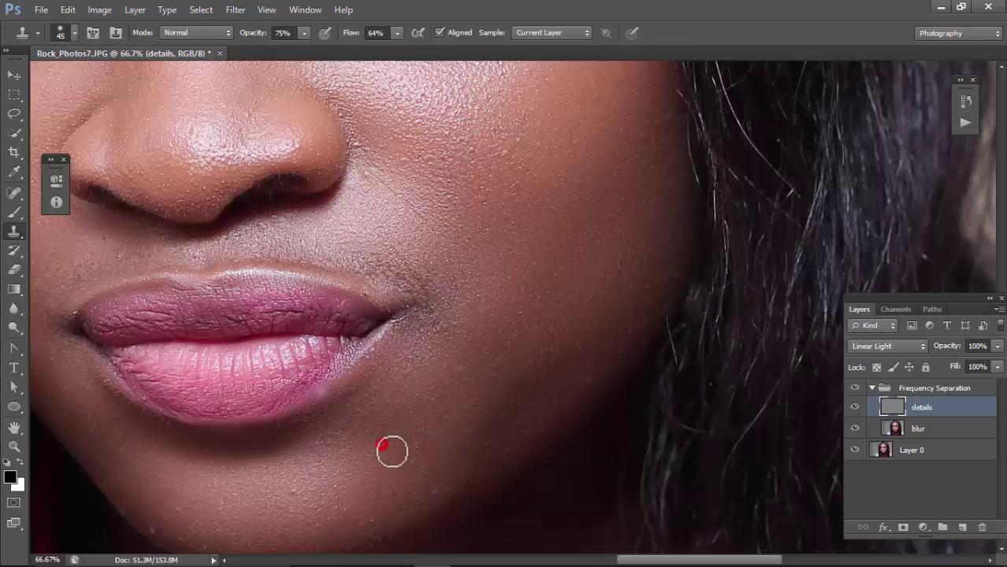
alt+click(353, 482)
click(294, 487)
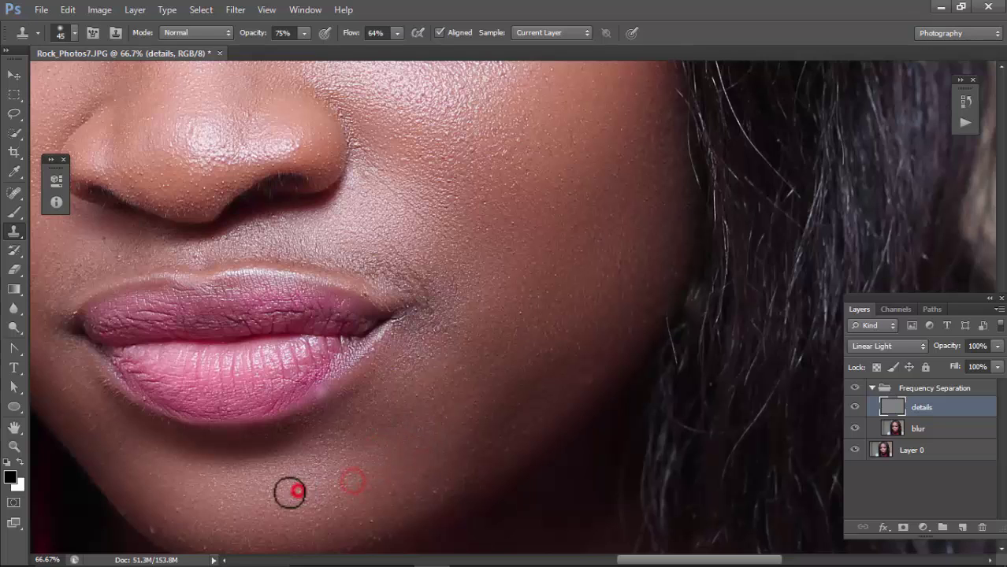
Clone clean chin texture over the spots along the lower chin and both sides of the jawline
drag(357, 423, 392, 376)
click(227, 463)
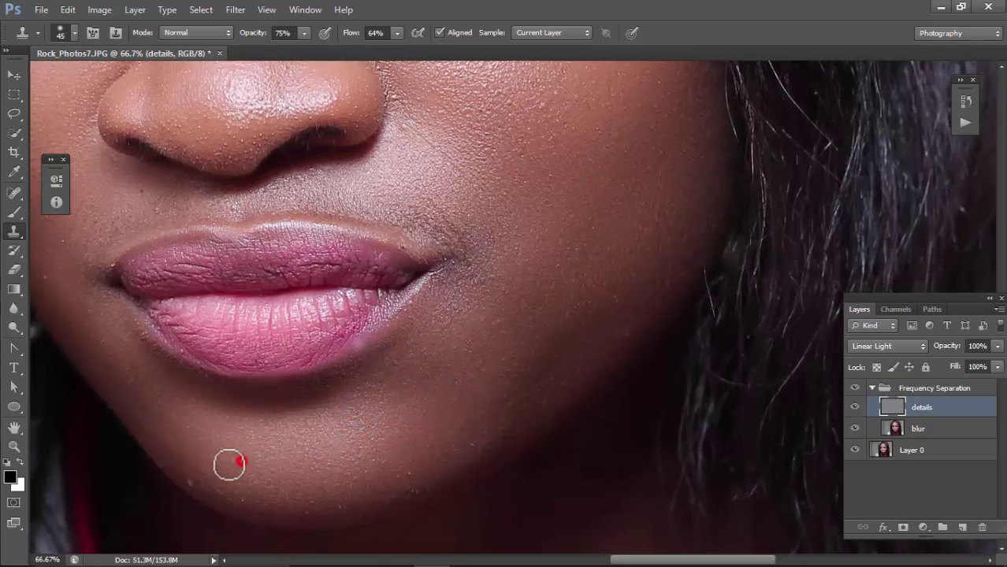
click(214, 468)
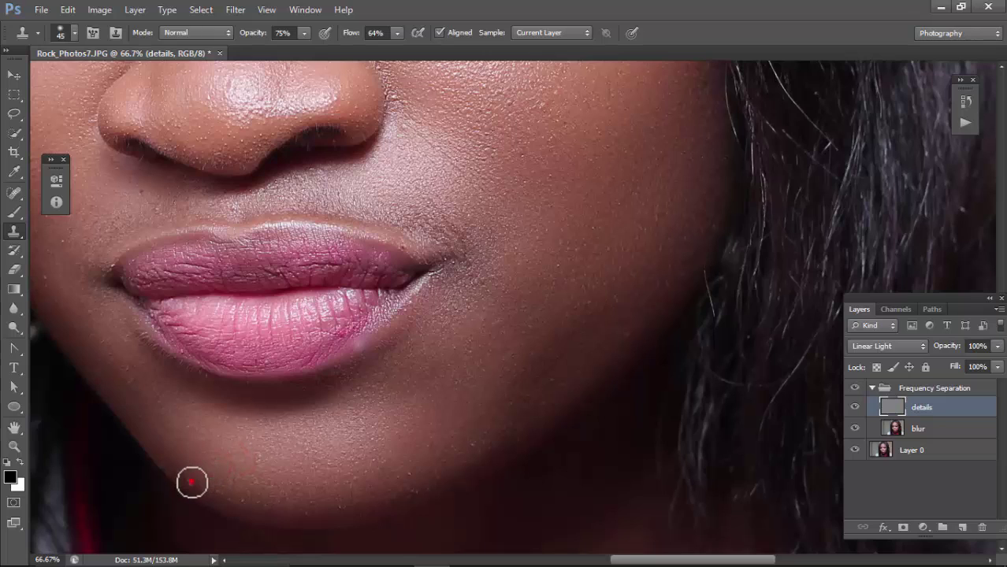
click(194, 485)
alt+click(202, 448)
click(234, 497)
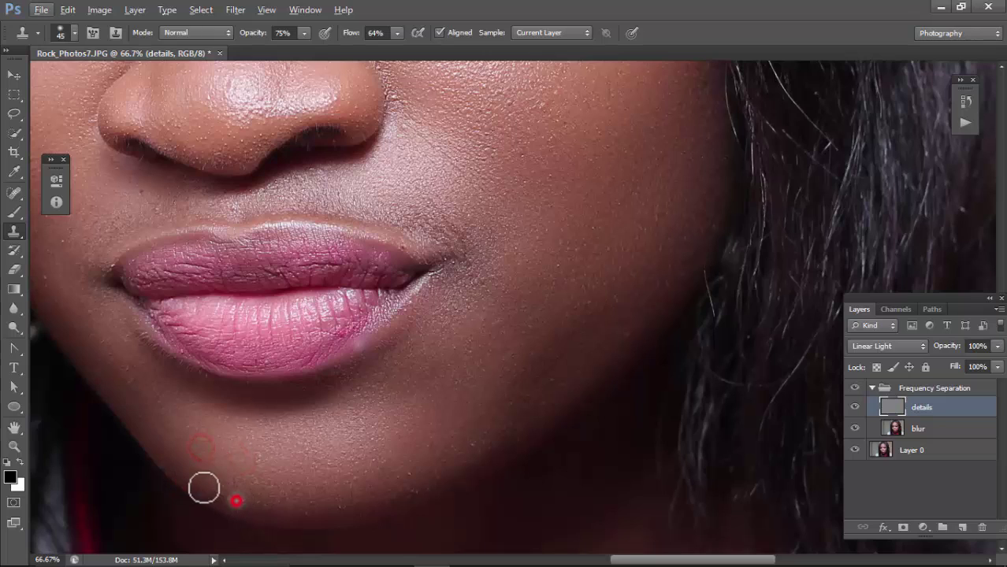
click(411, 476)
click(465, 438)
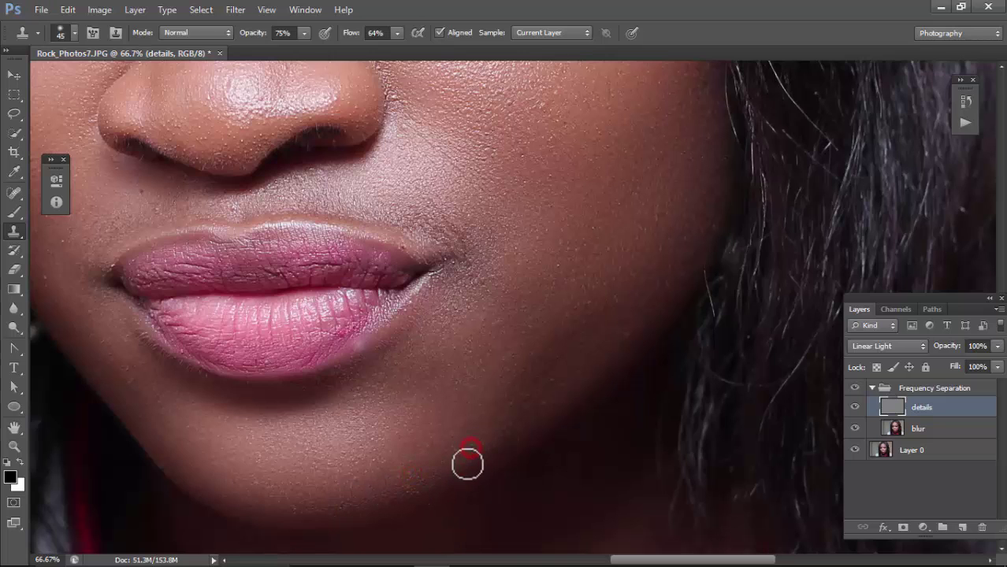
Refine the cloned patch at the right-hand edge of the lower lip with texture sampled along the lip line
mouse_move(438, 407)
mouse_down()
mouse_move(526, 438)
mouse_move(502, 451)
mouse_up()
key(ctrl+plus)
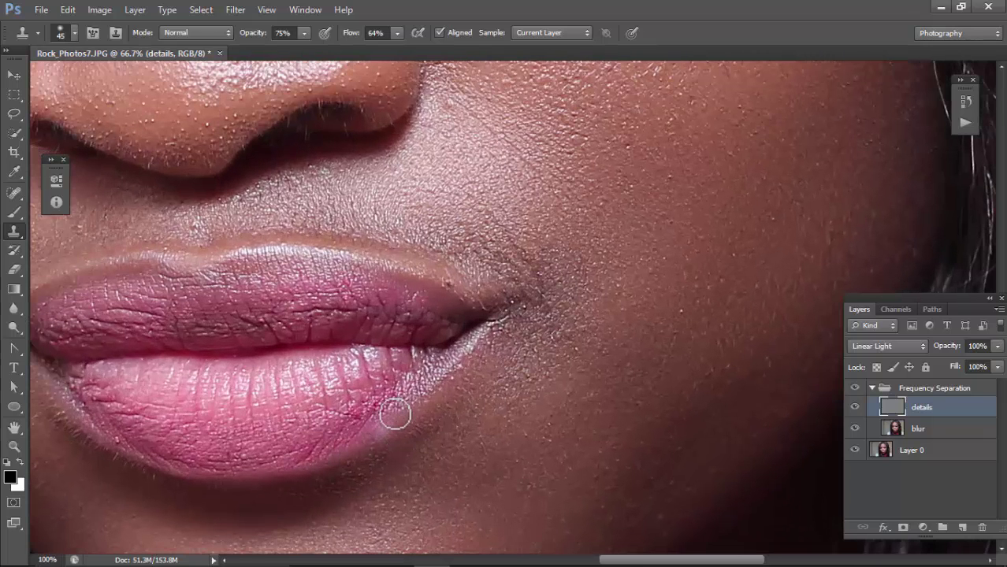
drag(412, 441, 423, 416)
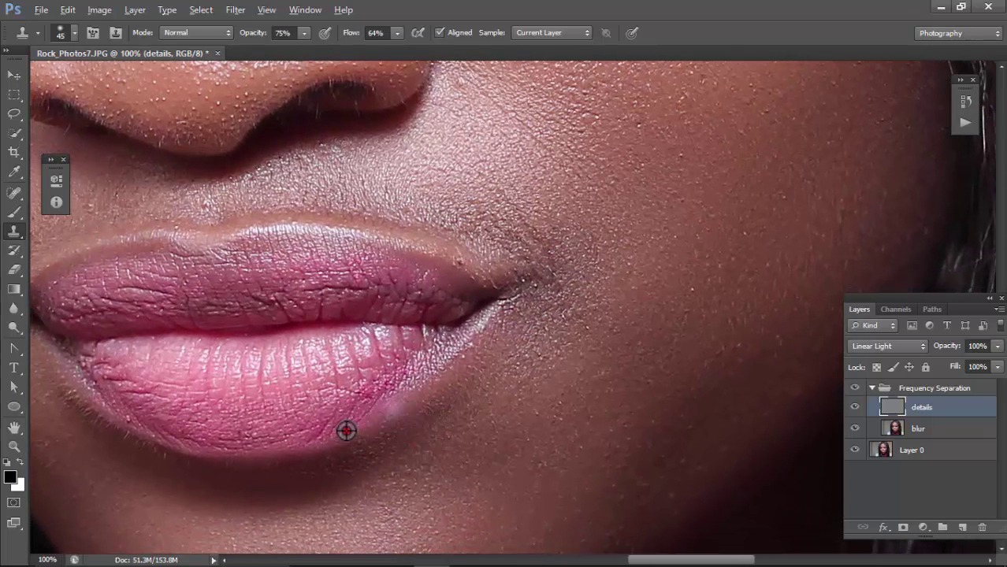
click(391, 406)
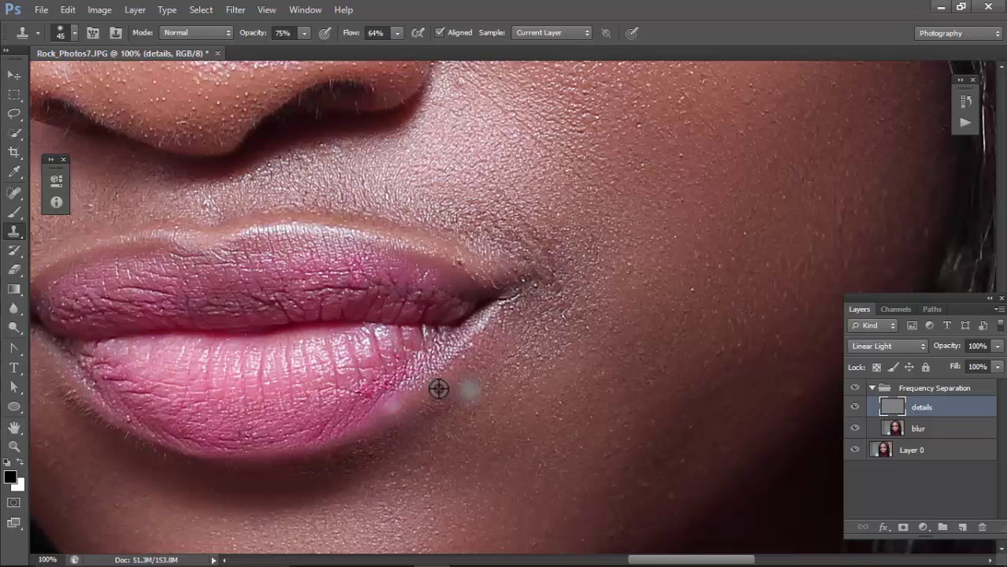
mouse_move(438, 388)
mouse_down()
mouse_move(418, 387)
mouse_move(387, 411)
mouse_up()
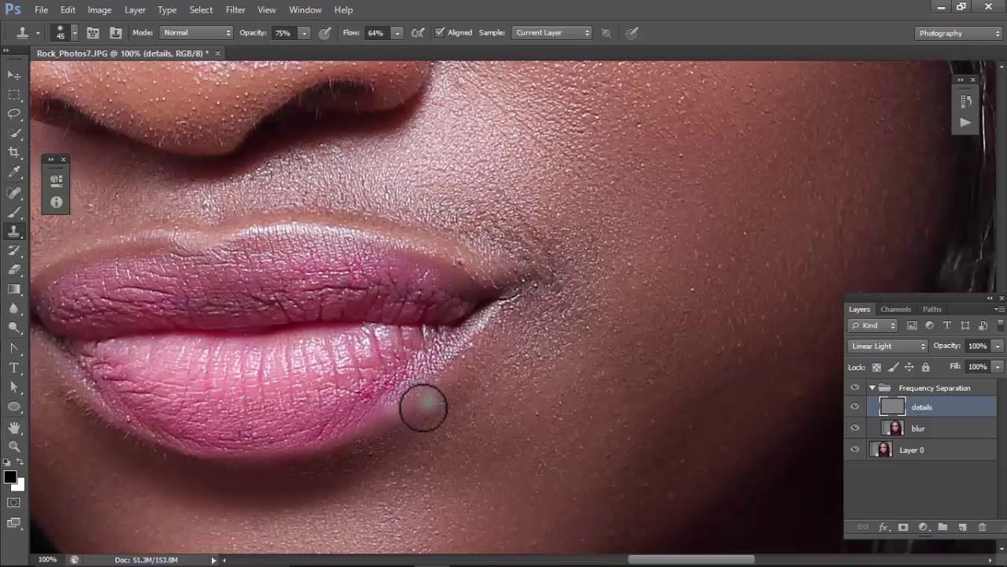
On the blur layer, lasso the pale patch at the lower lip's right-hand edge and apply a 22.3-pixel Gaussian Blur
click(918, 428)
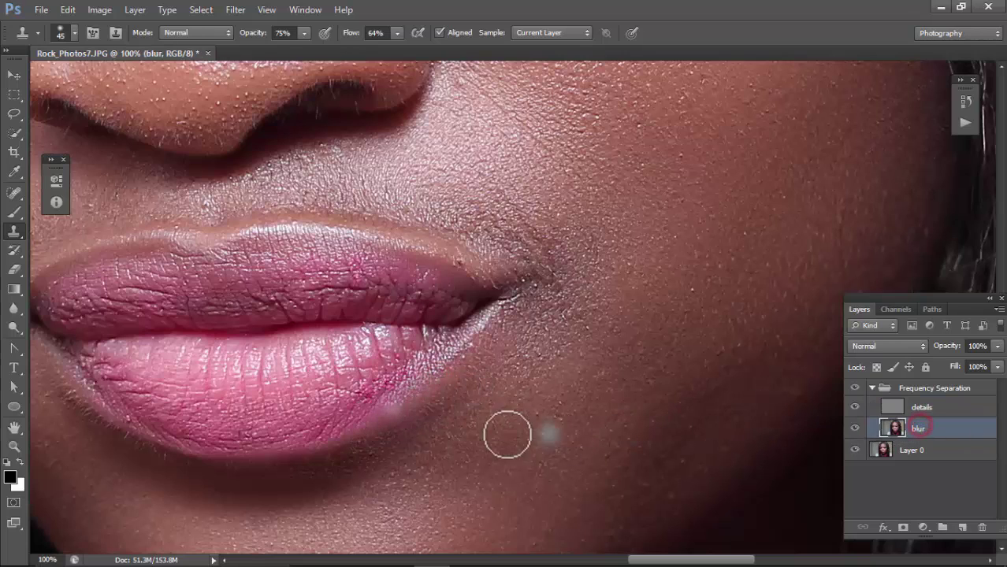
key(l)
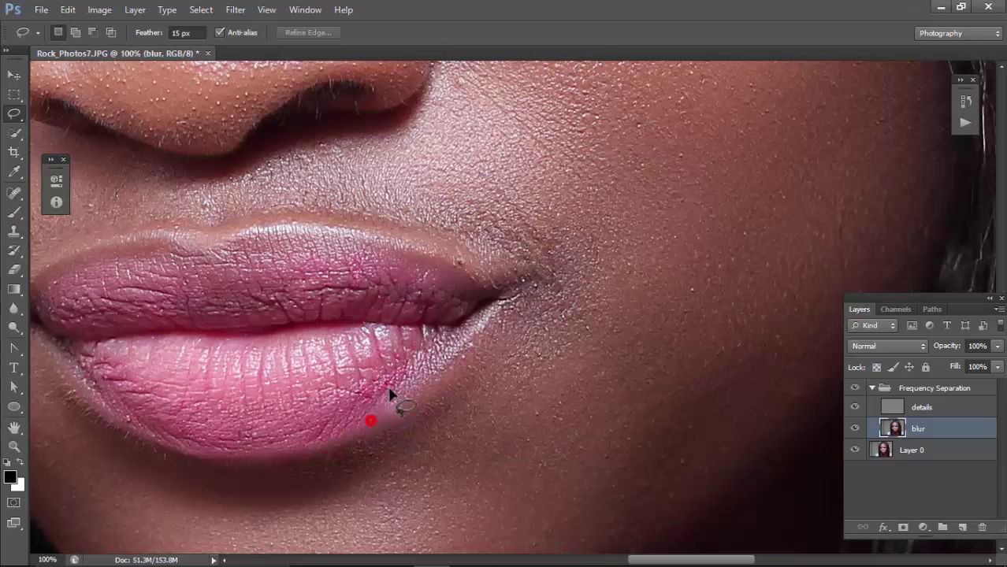
drag(370, 434, 374, 417)
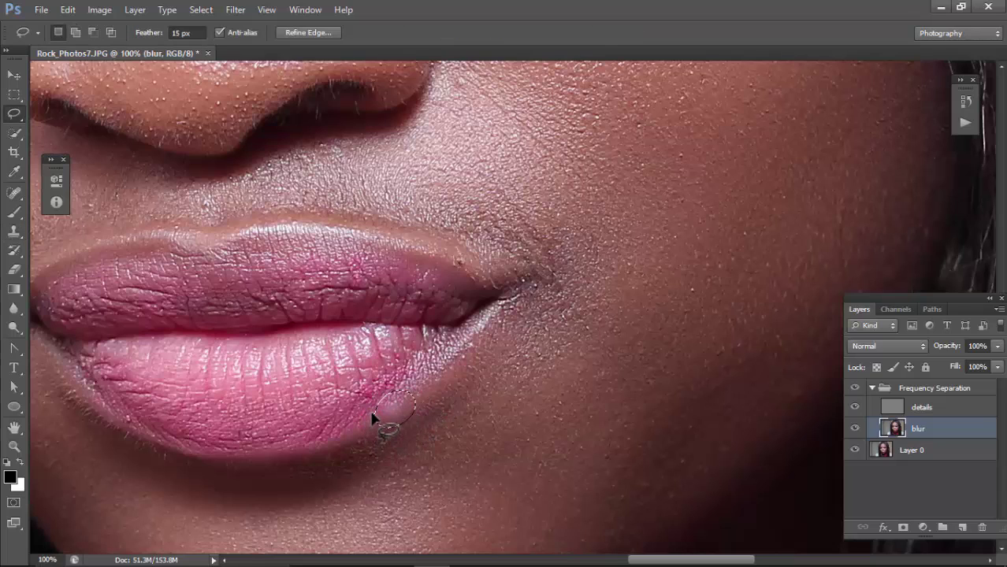
key(ctrl+alt+f)
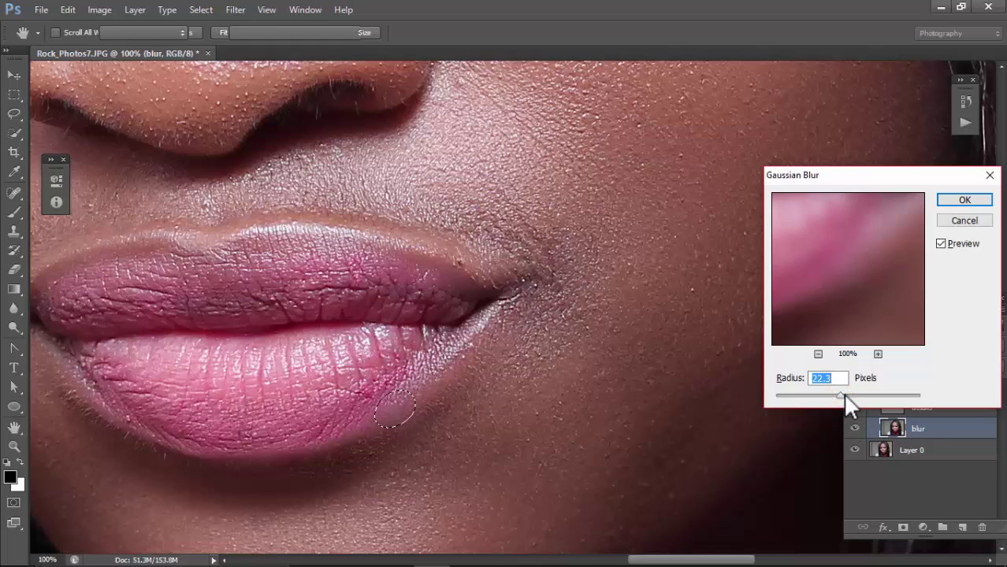
key(Return)
key(ctrl+d)
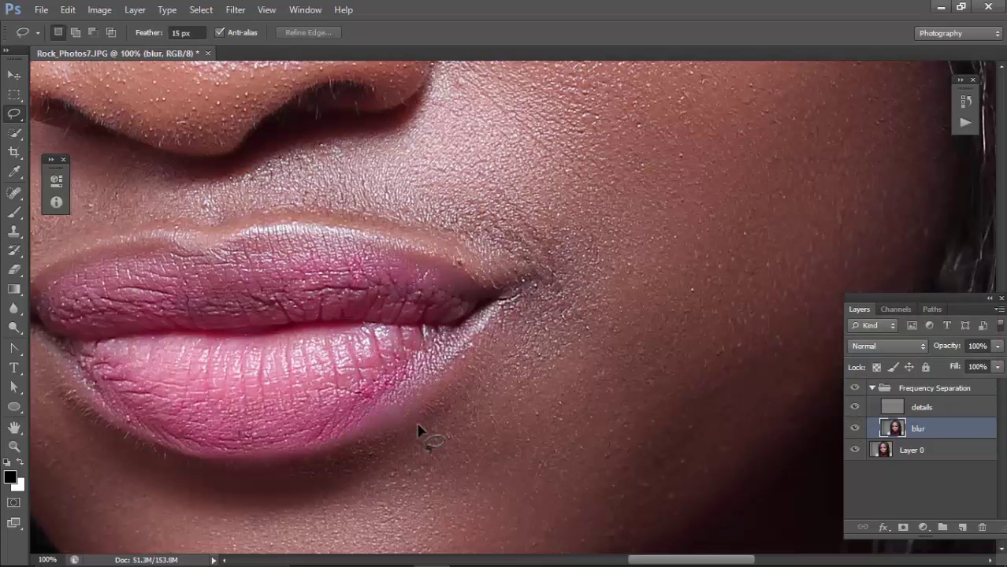
On the details layer, clone skin and lip texture along the lower lip's right-hand edge to rebuild its outline
click(929, 409)
key(s)
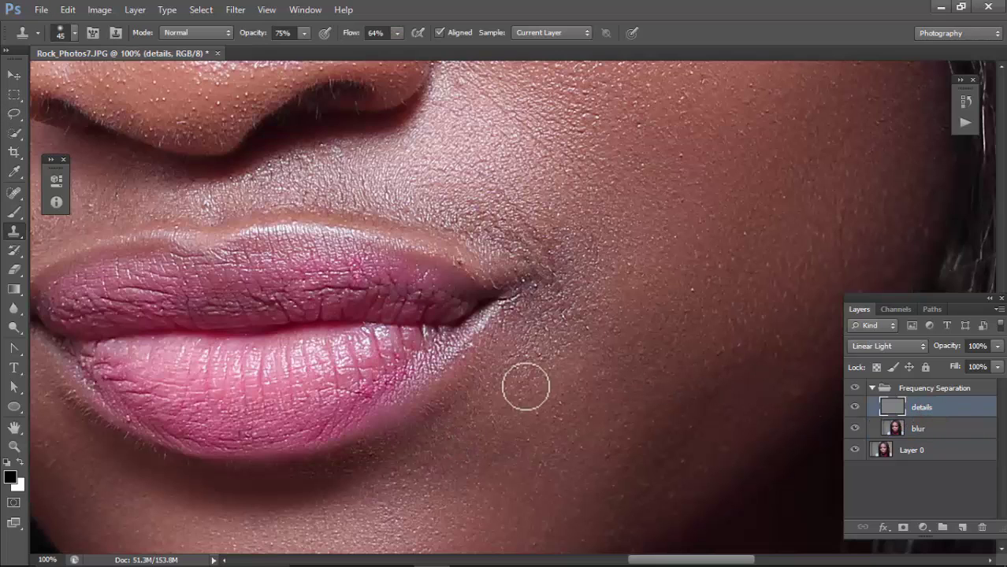
alt+click(435, 442)
mouse_move(416, 399)
mouse_down()
mouse_move(369, 426)
mouse_move(439, 389)
mouse_move(383, 434)
mouse_move(428, 413)
mouse_move(353, 464)
mouse_up()
drag(456, 396, 432, 425)
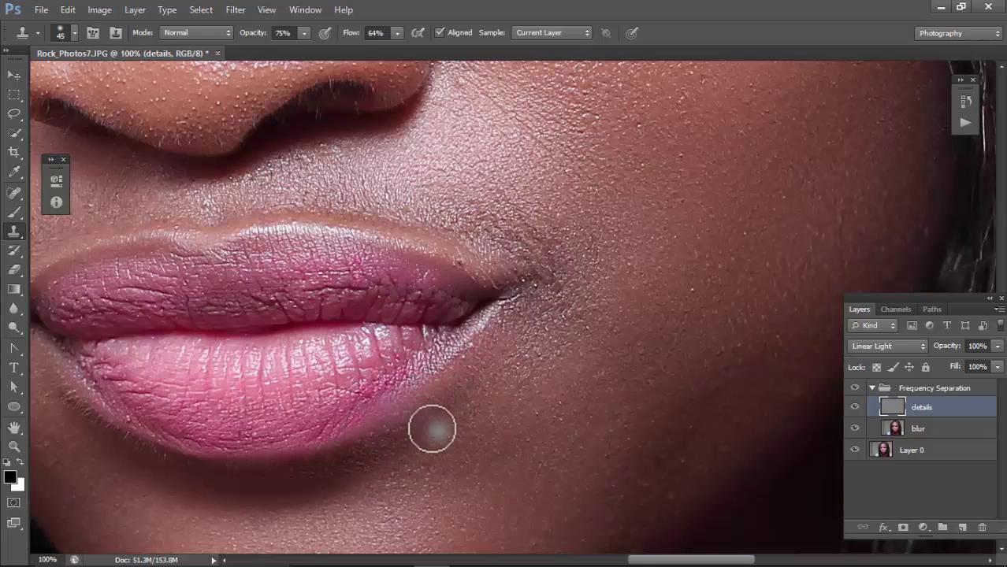
alt+click(330, 456)
drag(360, 425, 403, 396)
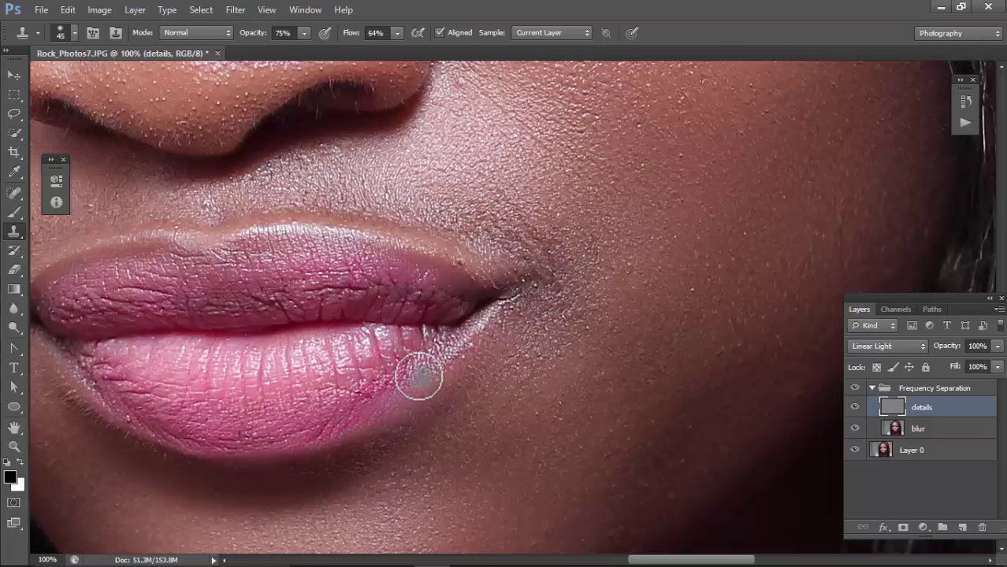
alt+click(362, 391)
drag(415, 383, 337, 421)
Examine the retouched face in the full portrait and review the contents of the Frequency Separation group
key(ctrl+minus)
key(ctrl+minus)
key(ctrl+minus)
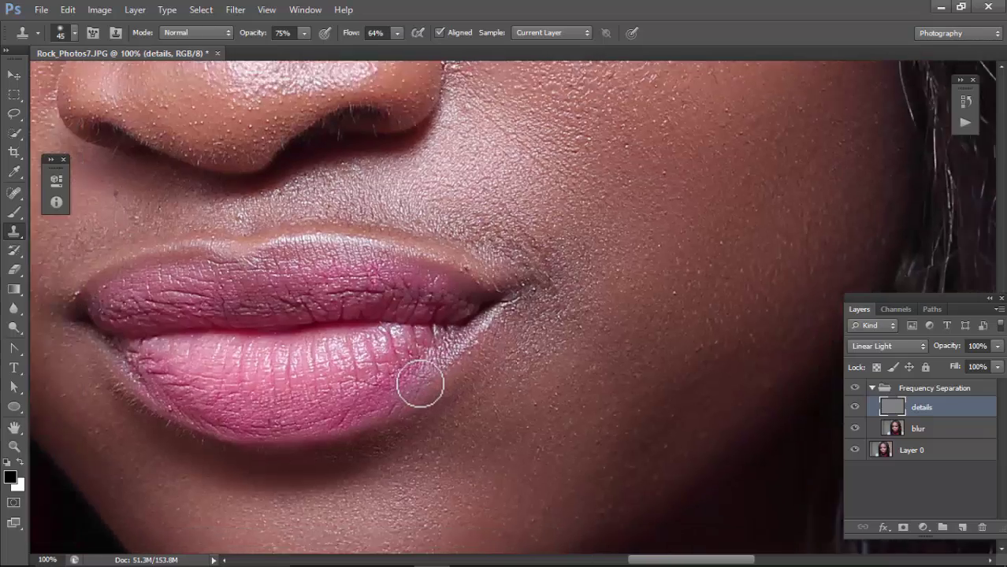
key(ctrl+minus)
key(ctrl+minus)
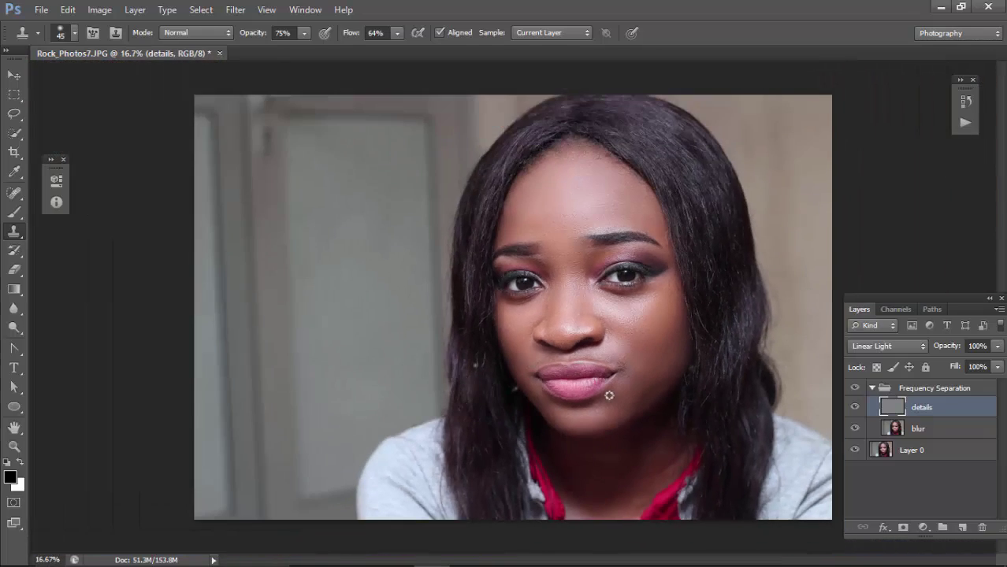
key(ctrl+plus)
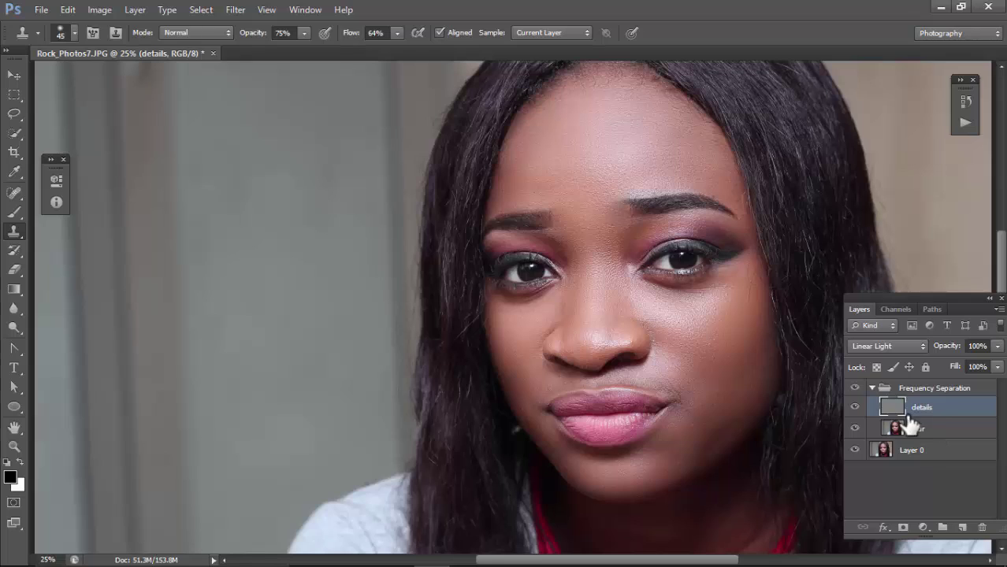
click(872, 388)
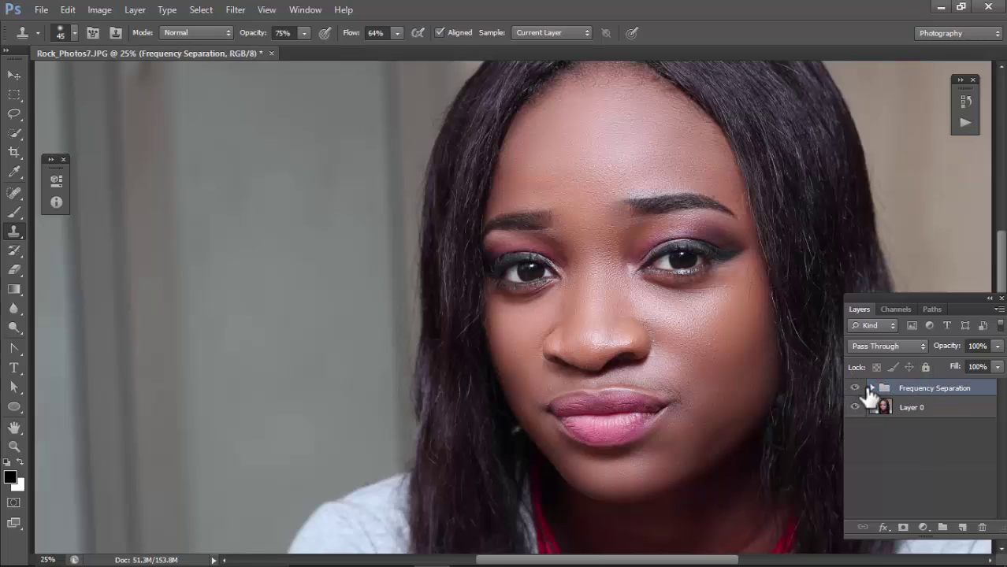
click(871, 388)
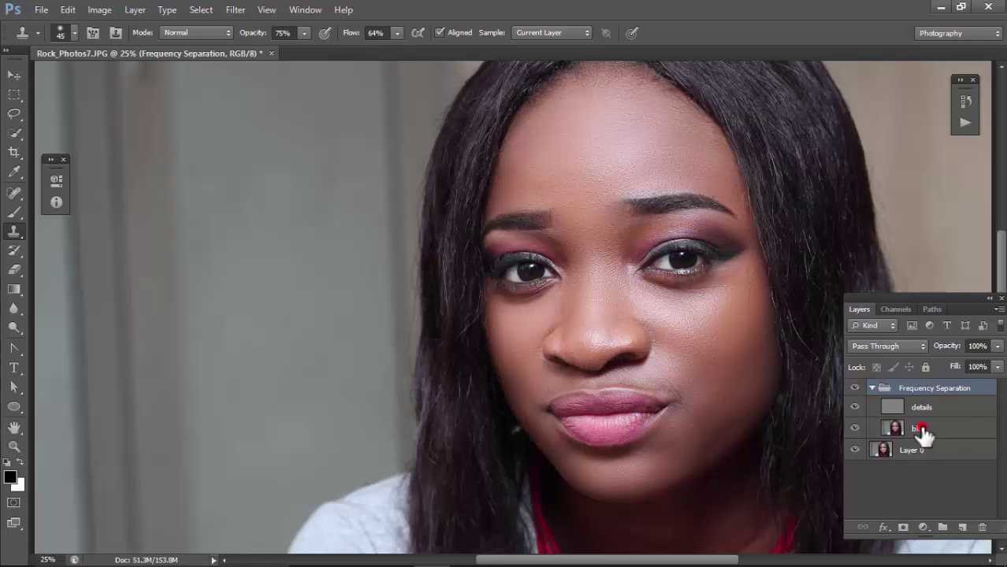
Try a reduced opacity of about 67% on the blur layer and restore it to 100%
click(919, 427)
click(995, 348)
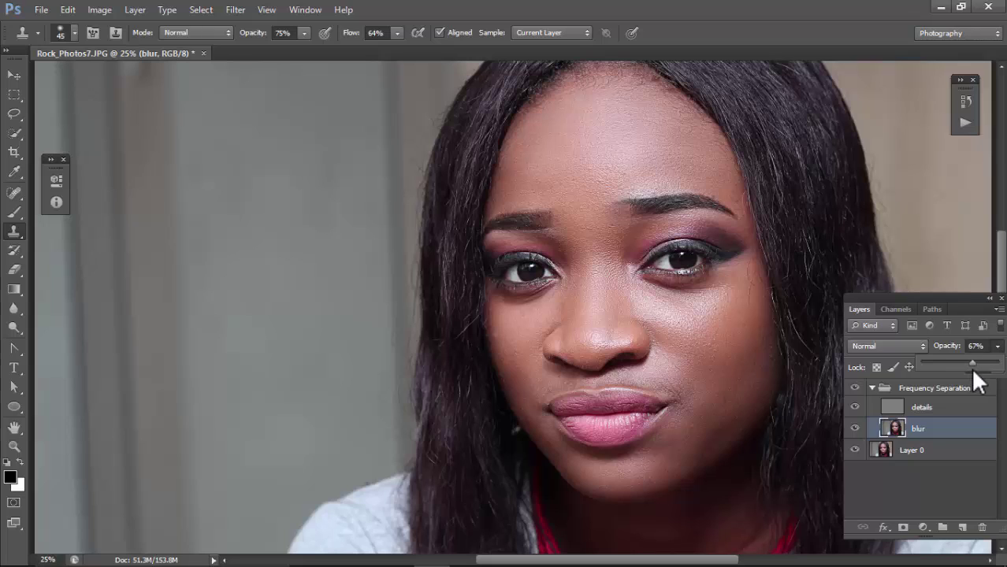
drag(972, 370, 977, 373)
click(999, 348)
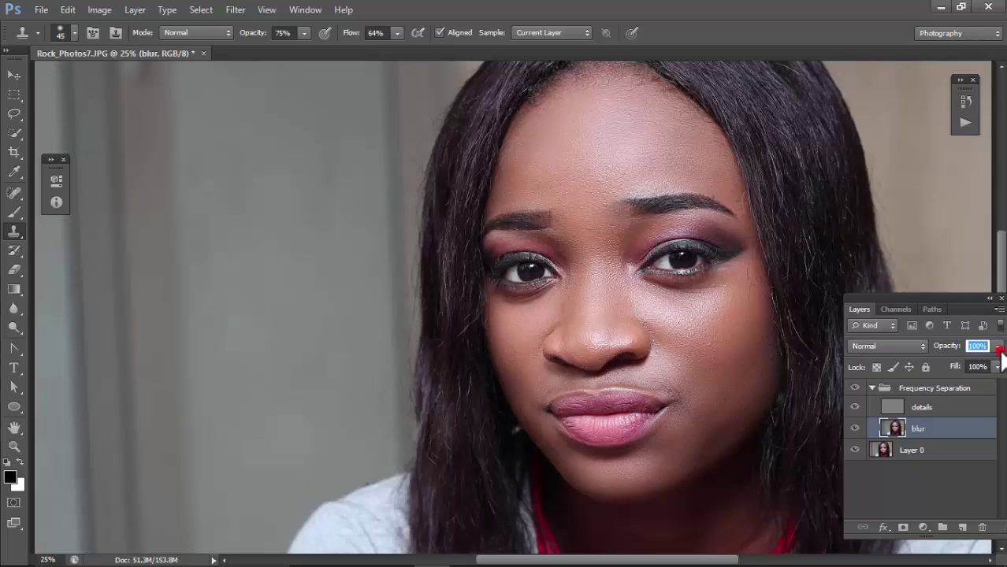
Collapse the Frequency Separation group and test its opacity, leaving it at 100%
click(874, 389)
click(937, 388)
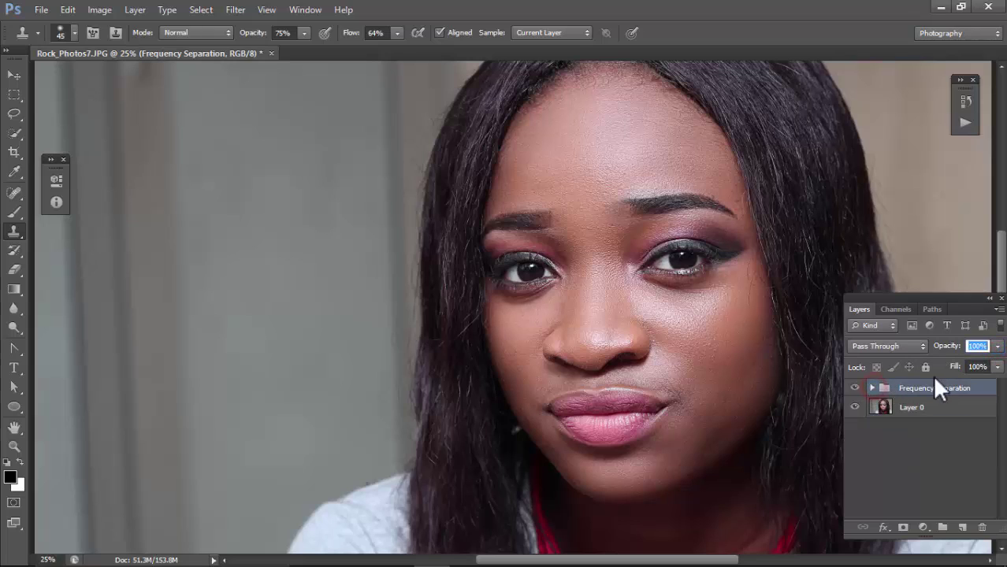
click(996, 347)
mouse_move(996, 365)
mouse_down()
mouse_move(975, 365)
mouse_move(998, 364)
mouse_up()
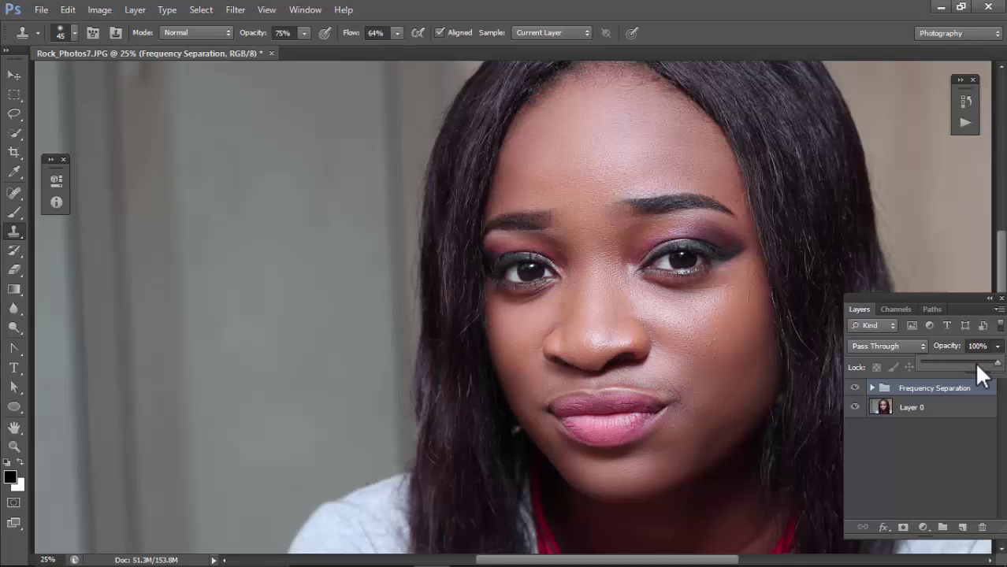
key(ctrl+minus)
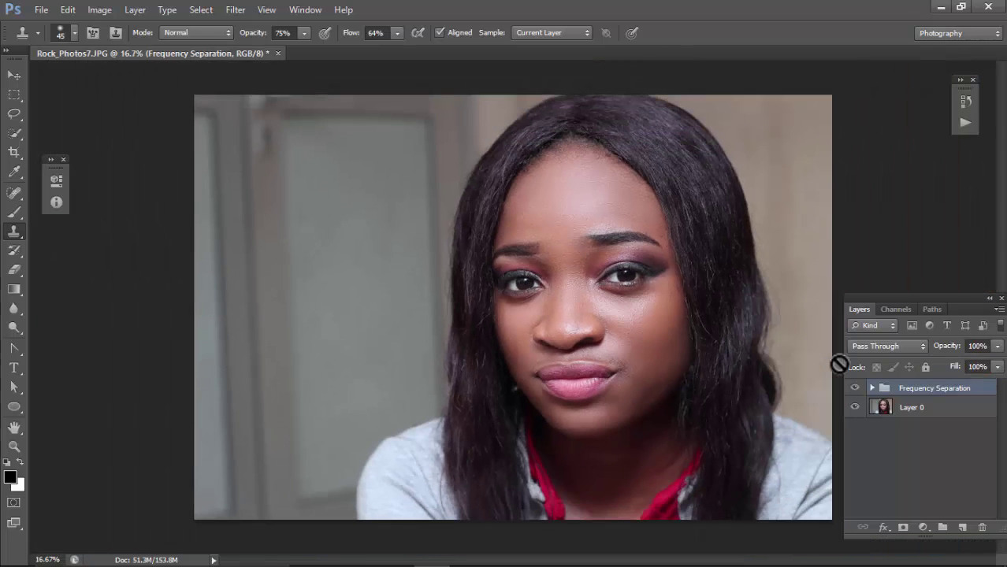